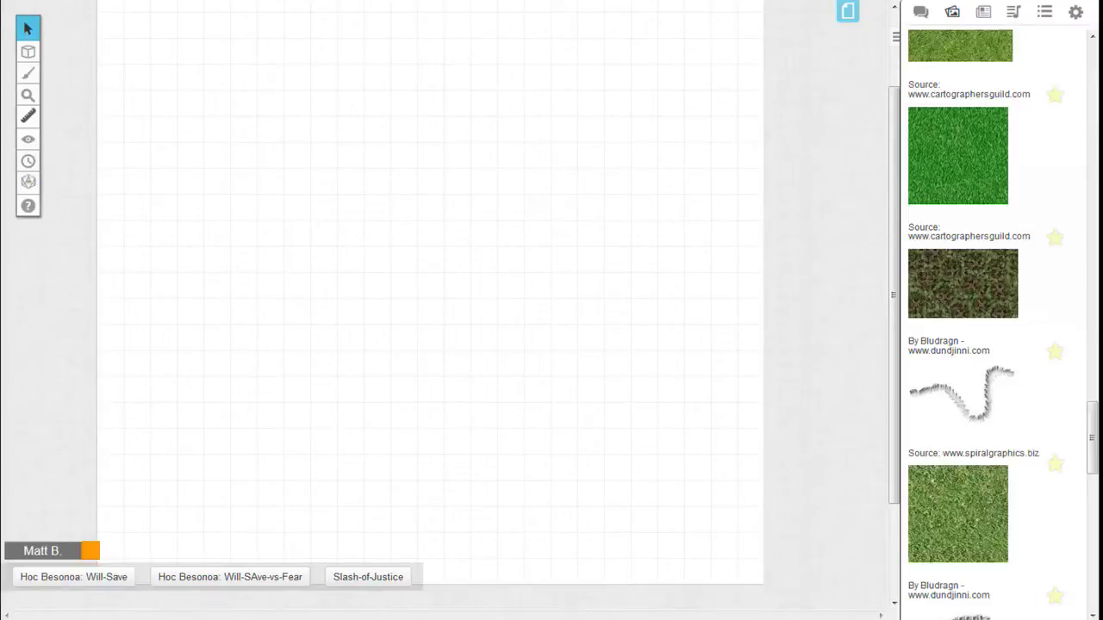
Step: Browse the Grass search results in the art library for a tile to cover the map
drag(894, 314, 891, 175)
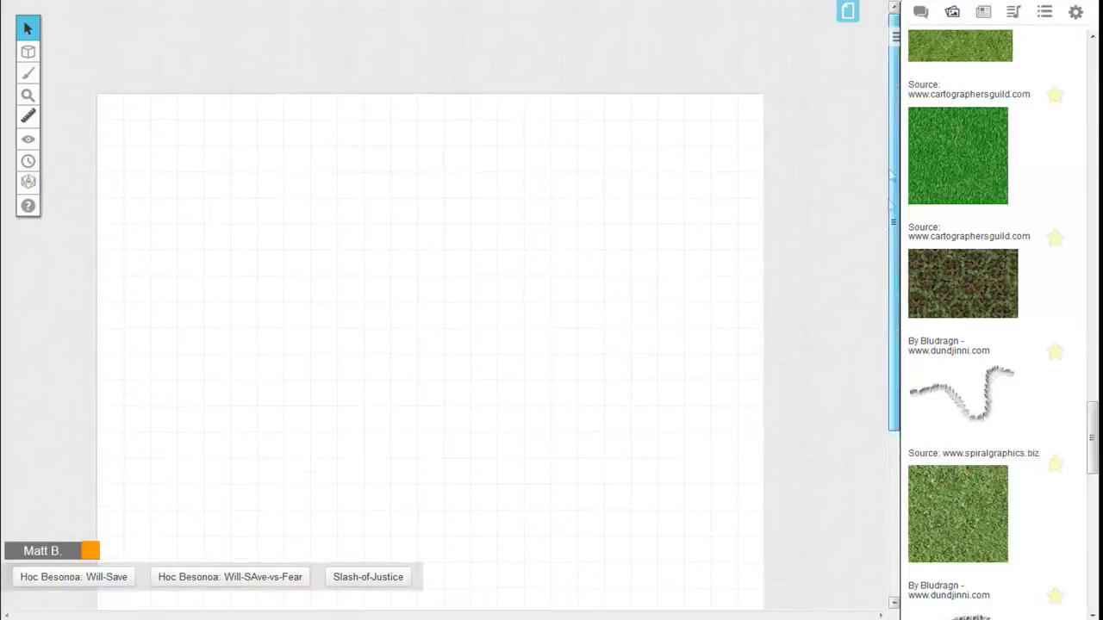
drag(890, 215, 885, 179)
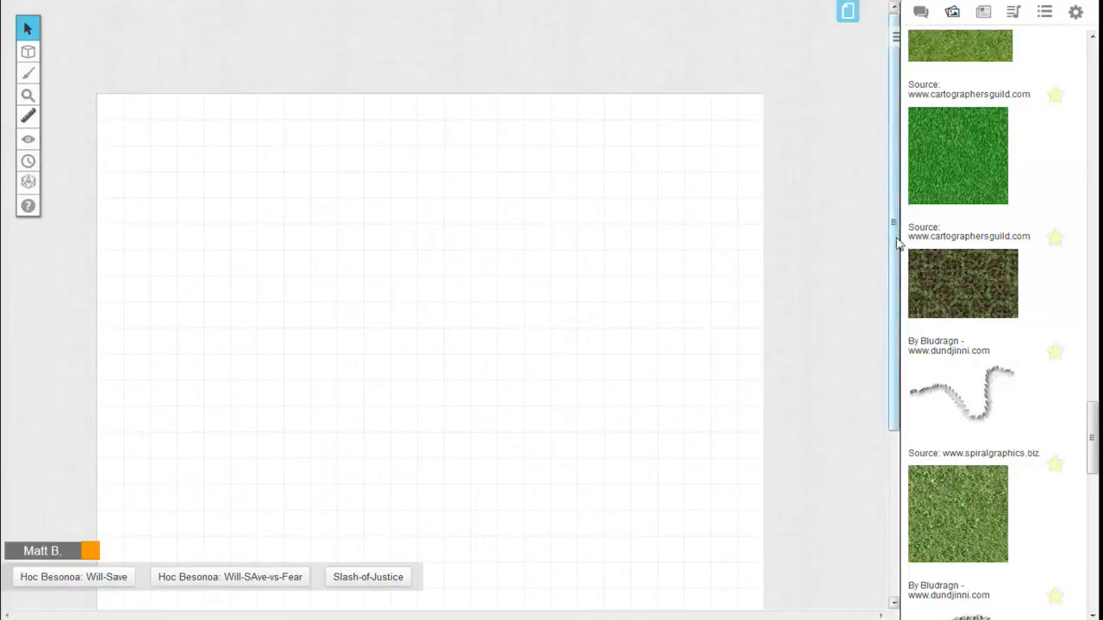
scroll(1043, 178, up, 5)
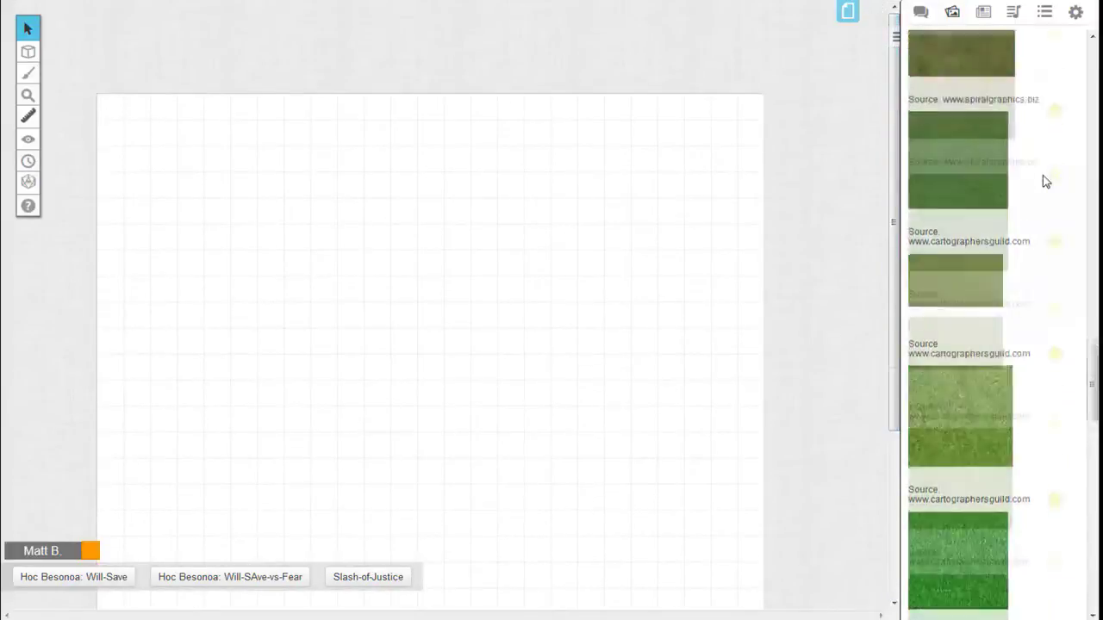
scroll(1045, 181, up, 10)
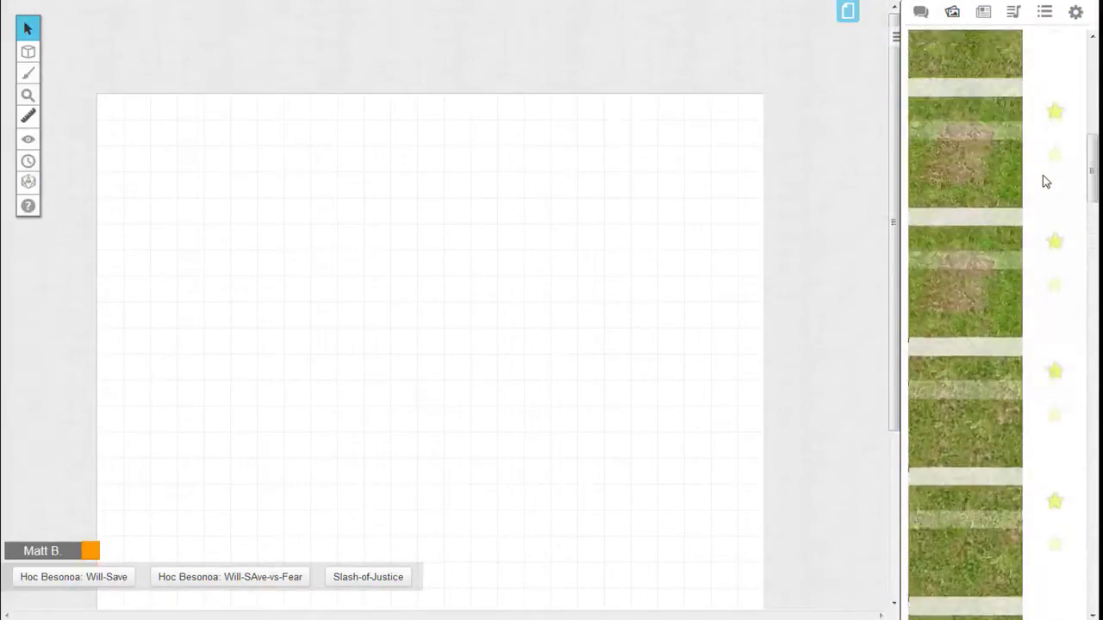
scroll(1045, 181, up, 5)
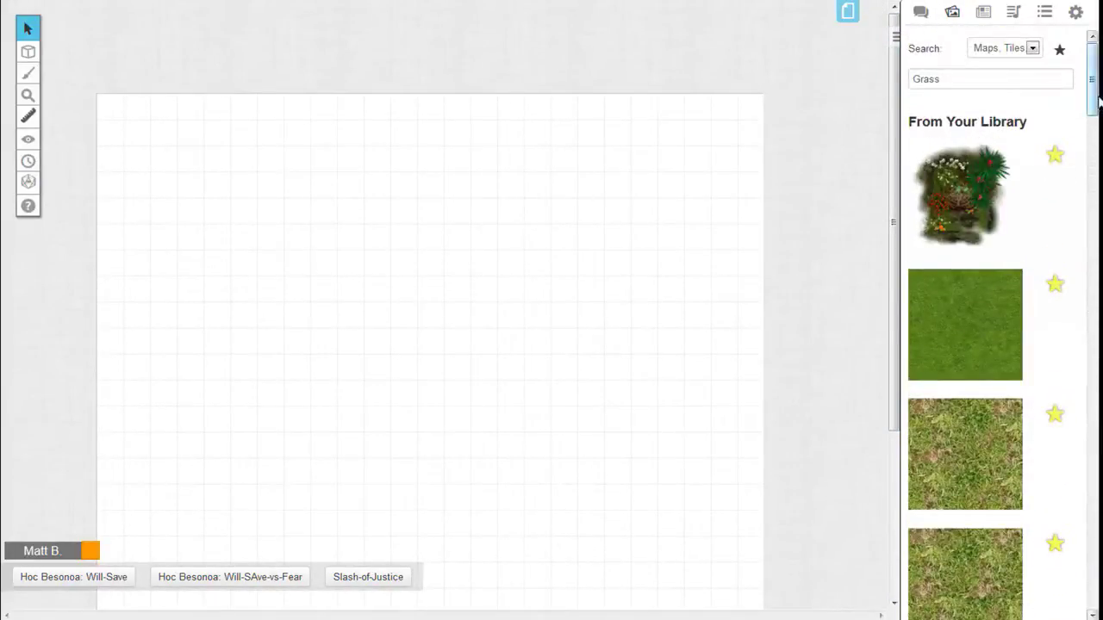
mouse_move(1096, 99)
mouse_down()
mouse_move(1097, 114)
mouse_move(1090, 104)
mouse_up()
drag(892, 221, 871, 140)
scroll(939, 93, up, 1)
scroll(994, 299, down, 3)
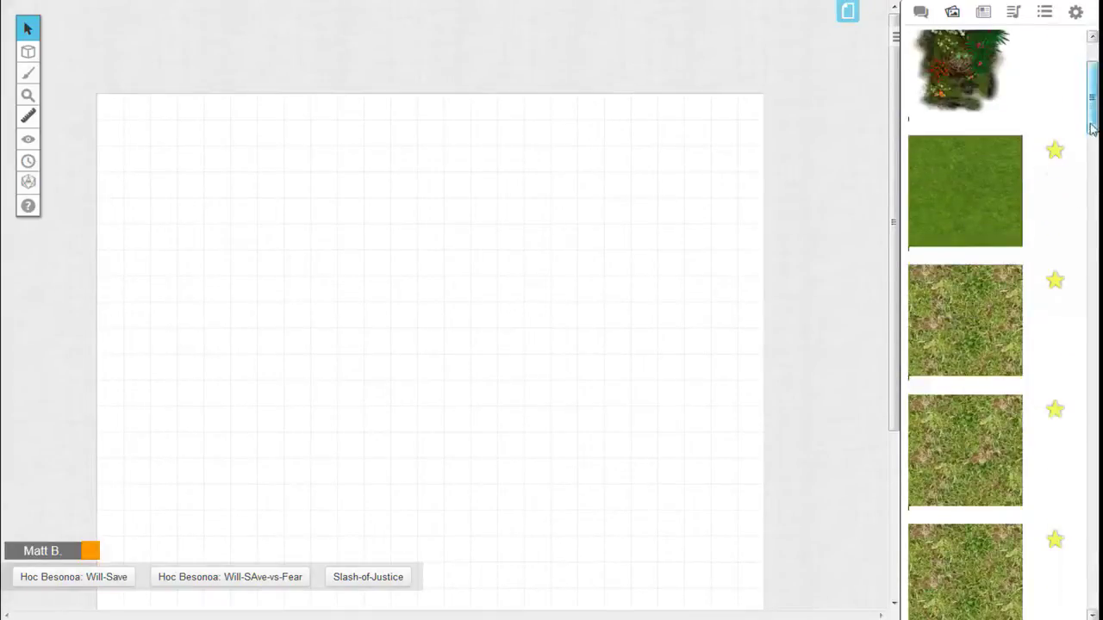
drag(1093, 127, 1069, 142)
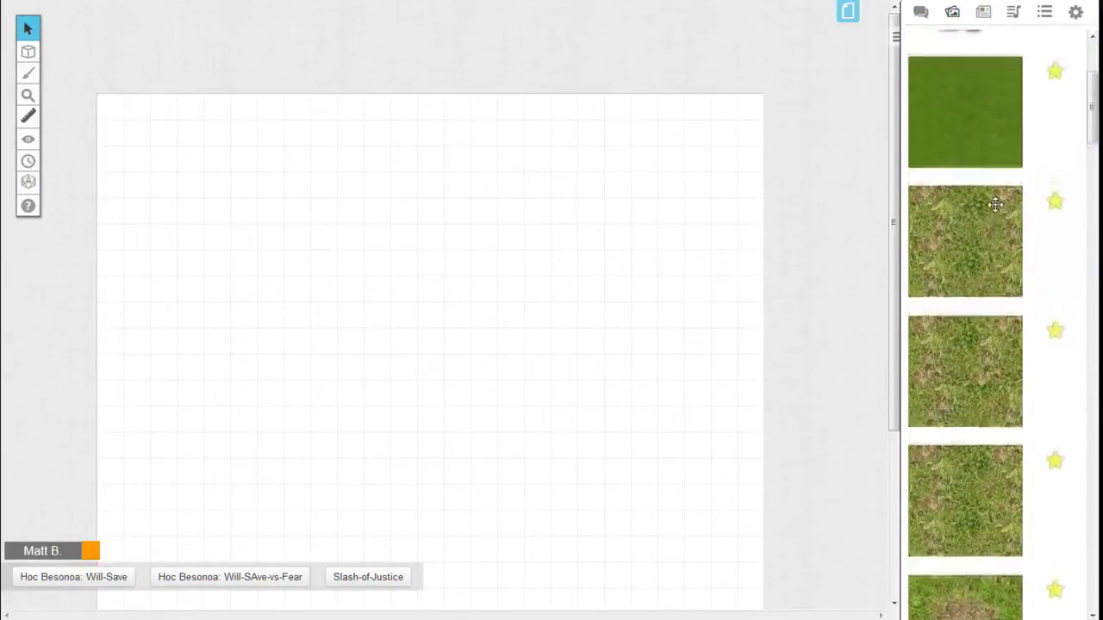
scroll(995, 204, up, 3)
drag(999, 335, 221, 214)
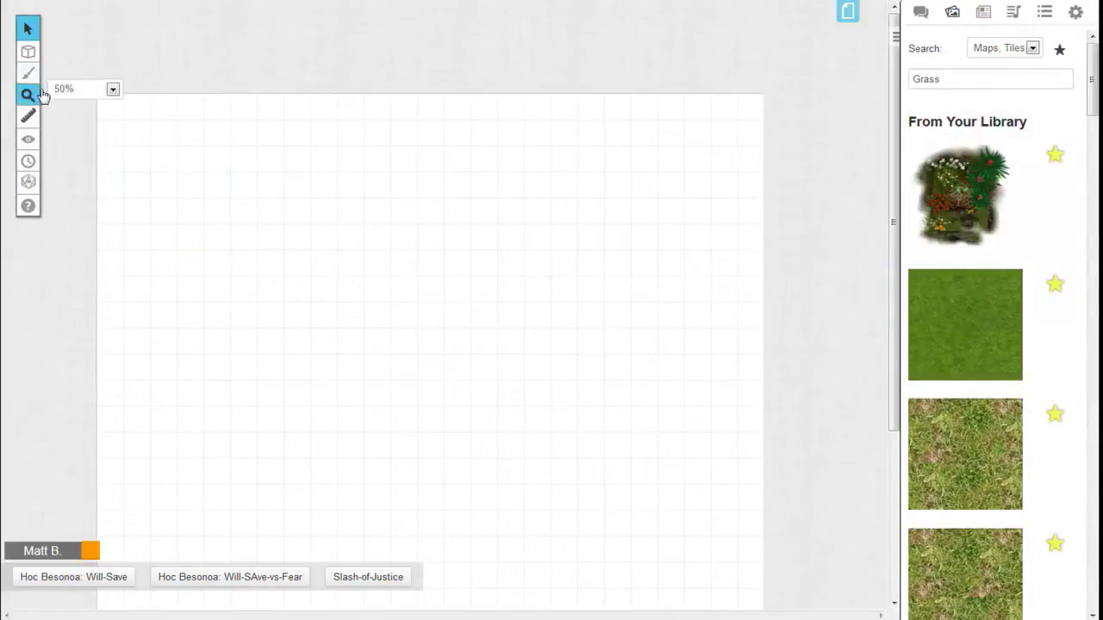
mouse_move(25, 55)
scroll(354, 207, down, 5)
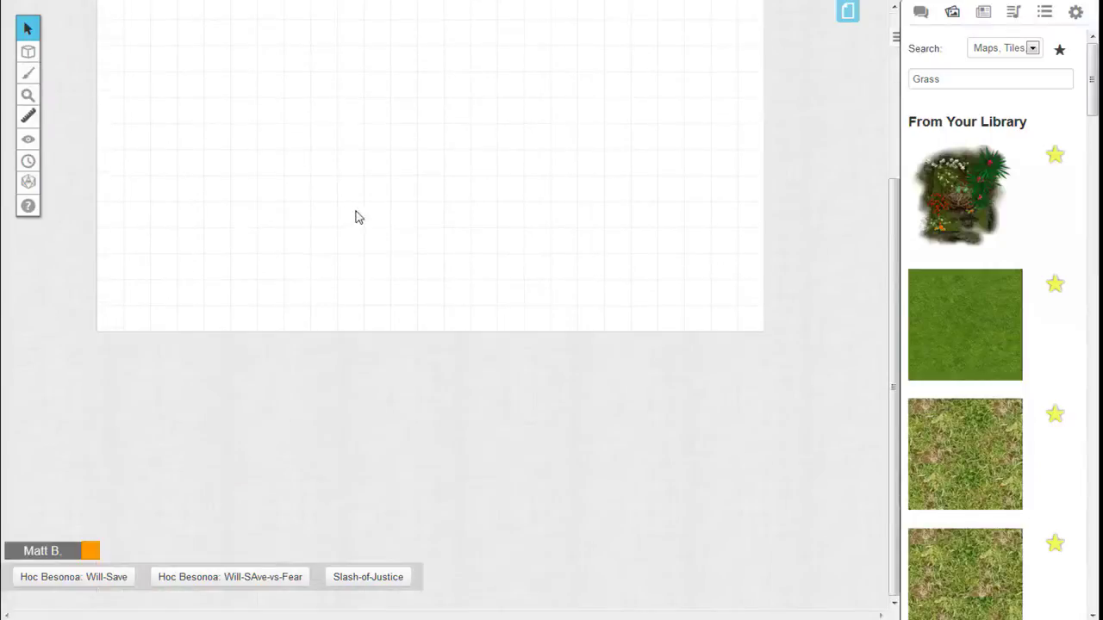
scroll(379, 237, up, 5)
click(222, 216)
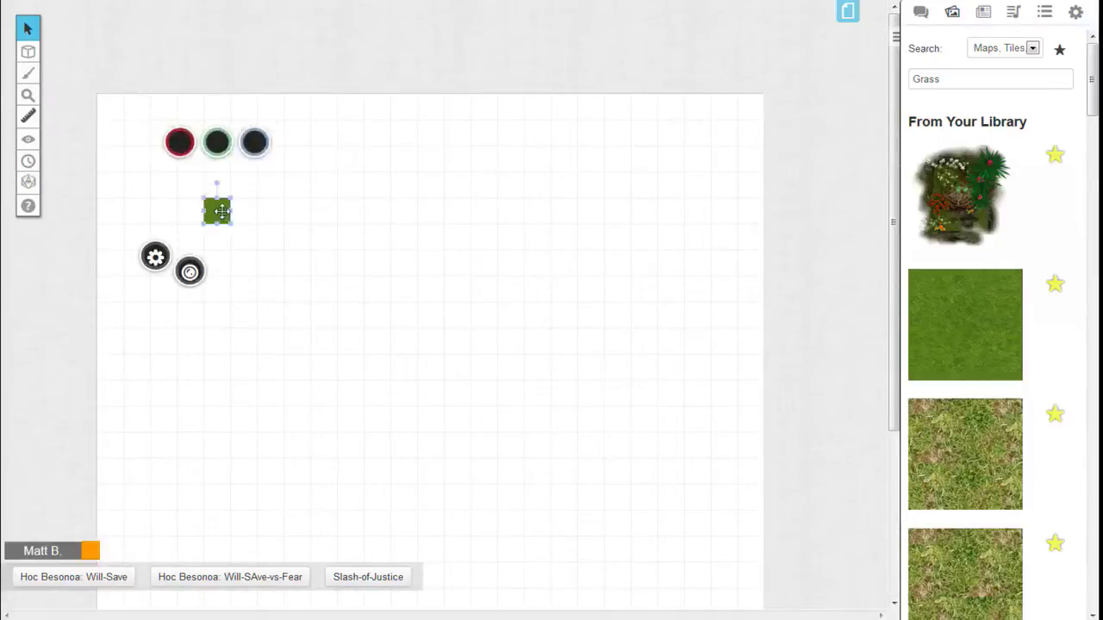
key(Delete)
Step: Switch to the map layer and place the plain green grass tile in the upper-left corner of the page
mouse_move(28, 51)
click(62, 50)
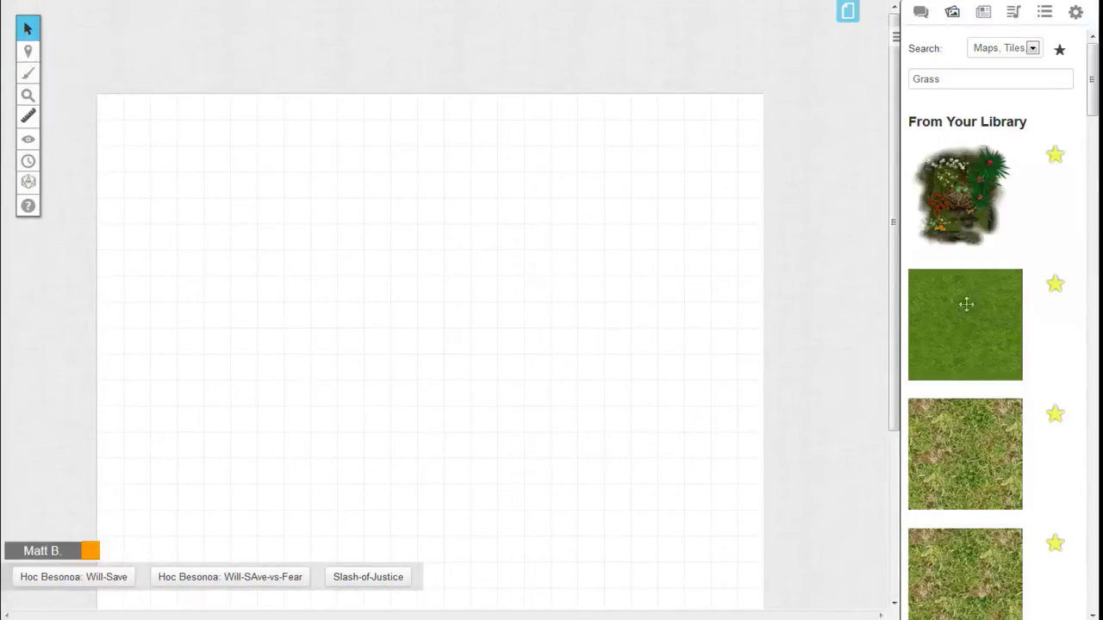
drag(965, 302, 172, 178)
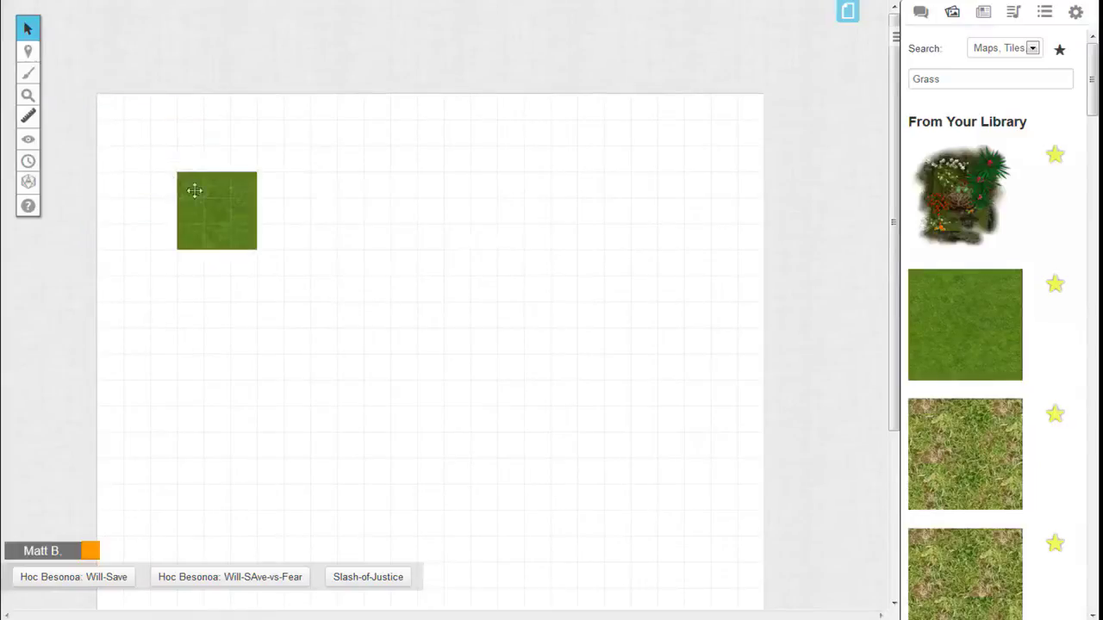
drag(223, 219, 142, 143)
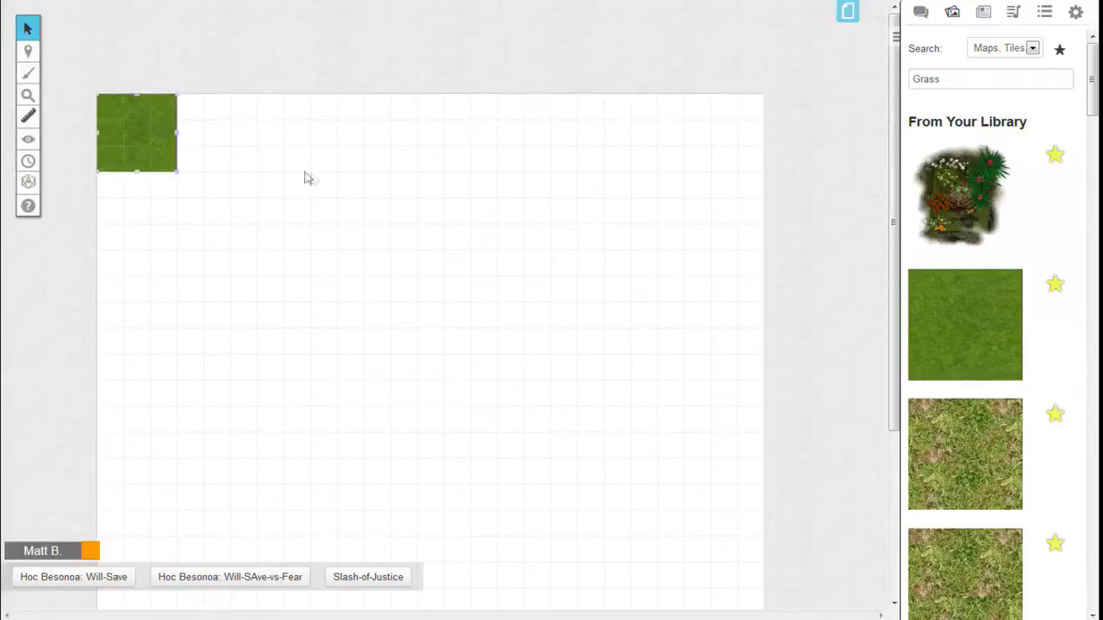
Step: Enlarge the grass tile to 5 by 5 grid squares, keeping its upper-left corner on the page corner
click(27, 95)
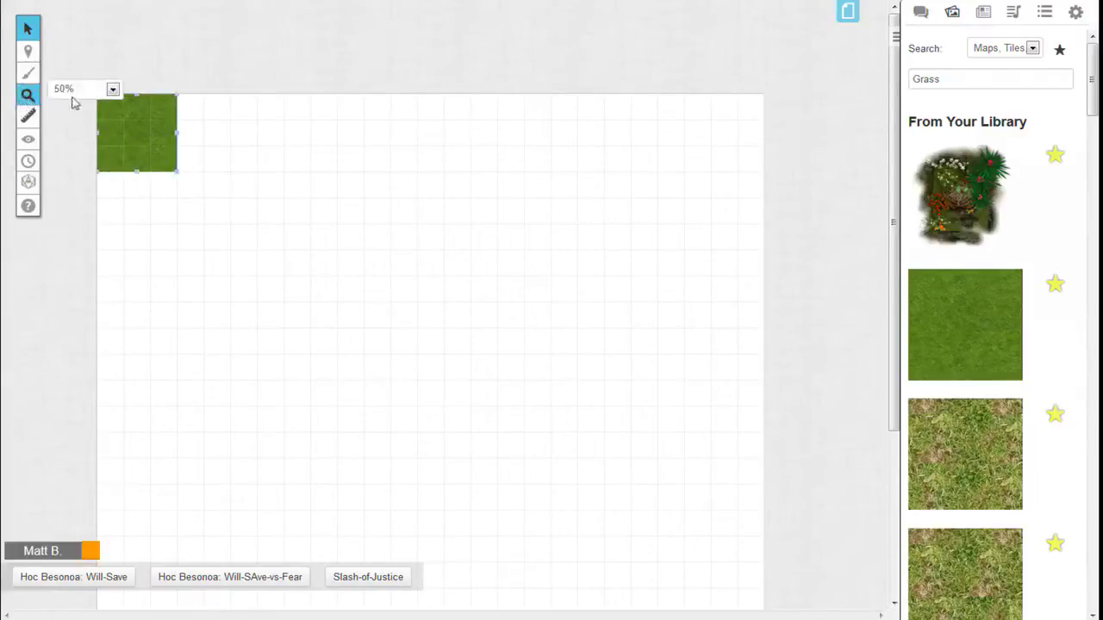
click(113, 89)
click(88, 224)
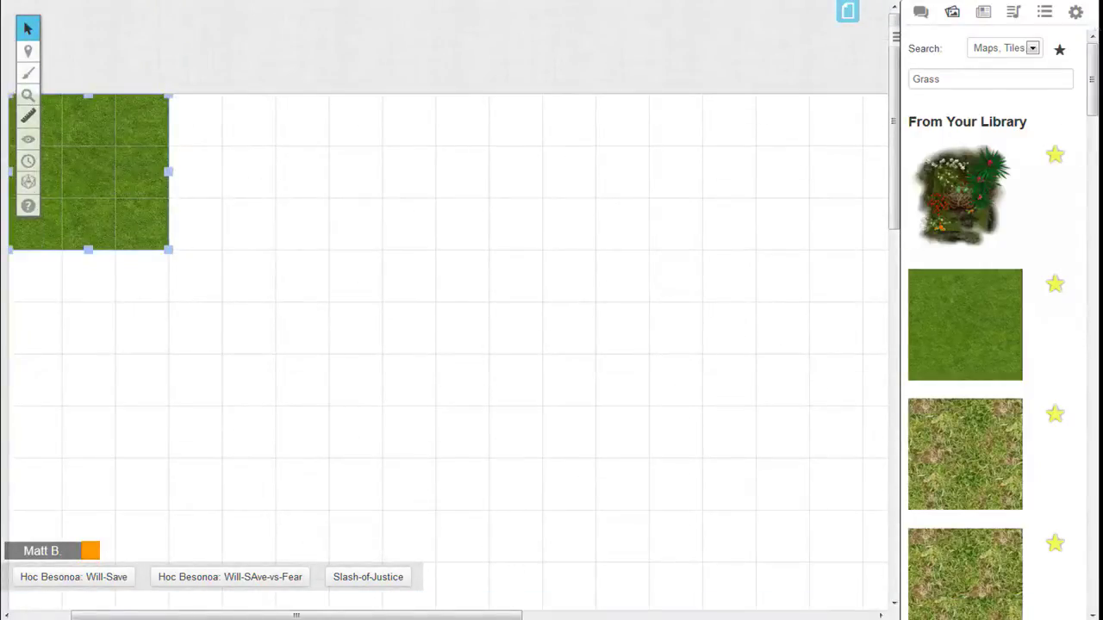
drag(389, 616, 333, 617)
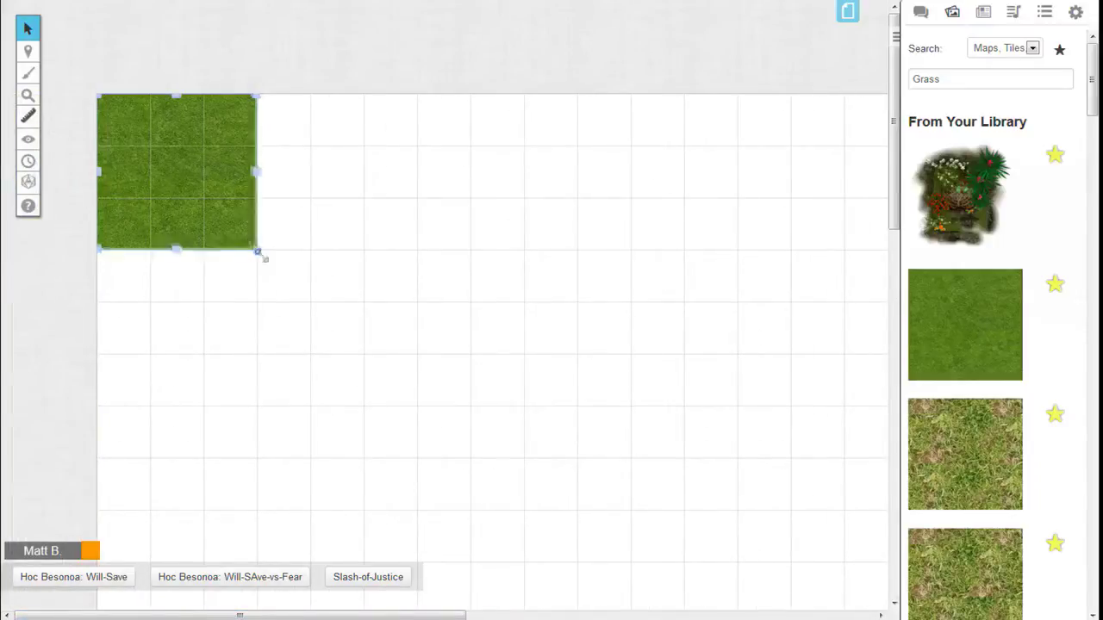
drag(257, 251, 357, 379)
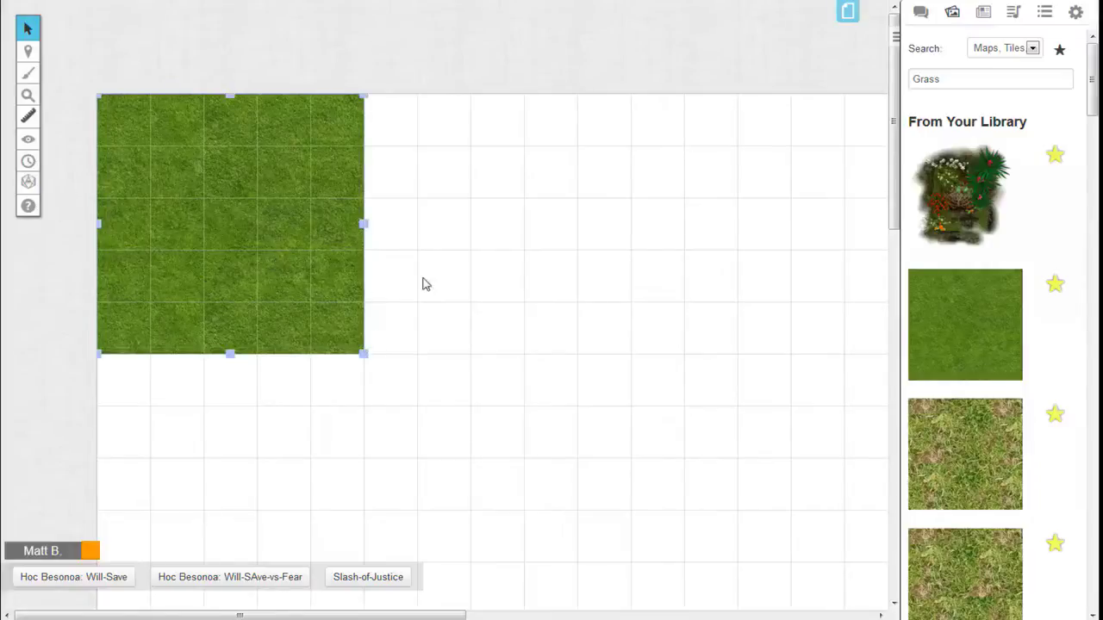
Step: Cover the rest of the page with pasted copies of the enlarged grass tile and check the coverage
scroll(423, 284, down, 2)
click(27, 95)
click(86, 89)
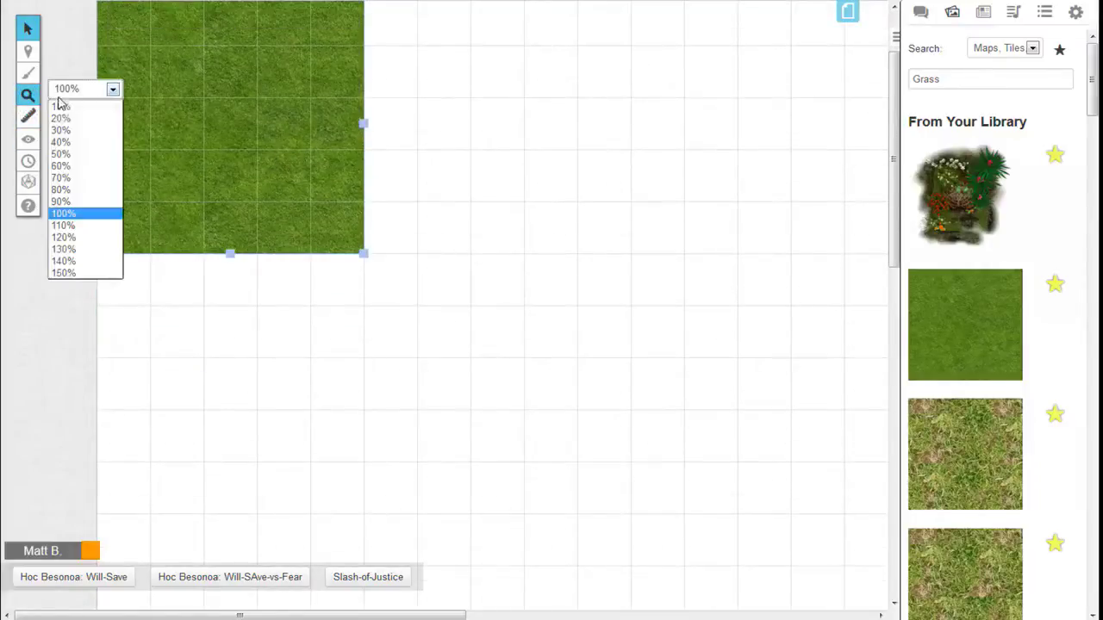
click(61, 143)
key(ctrl+v)
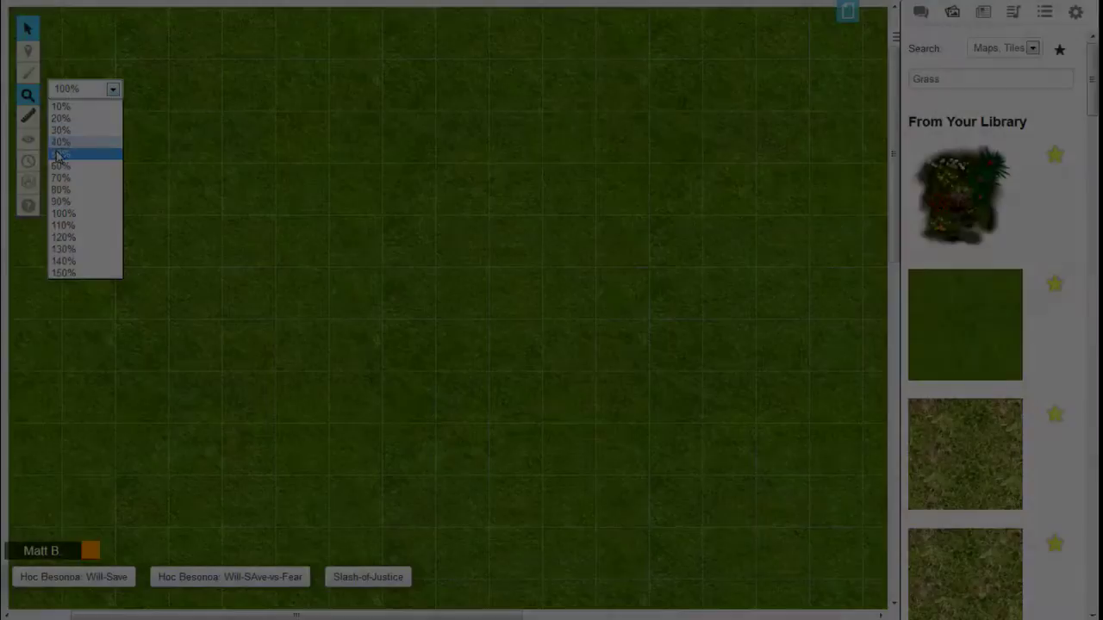
click(57, 149)
scroll(311, 247, up, 2)
scroll(581, 261, down, 5)
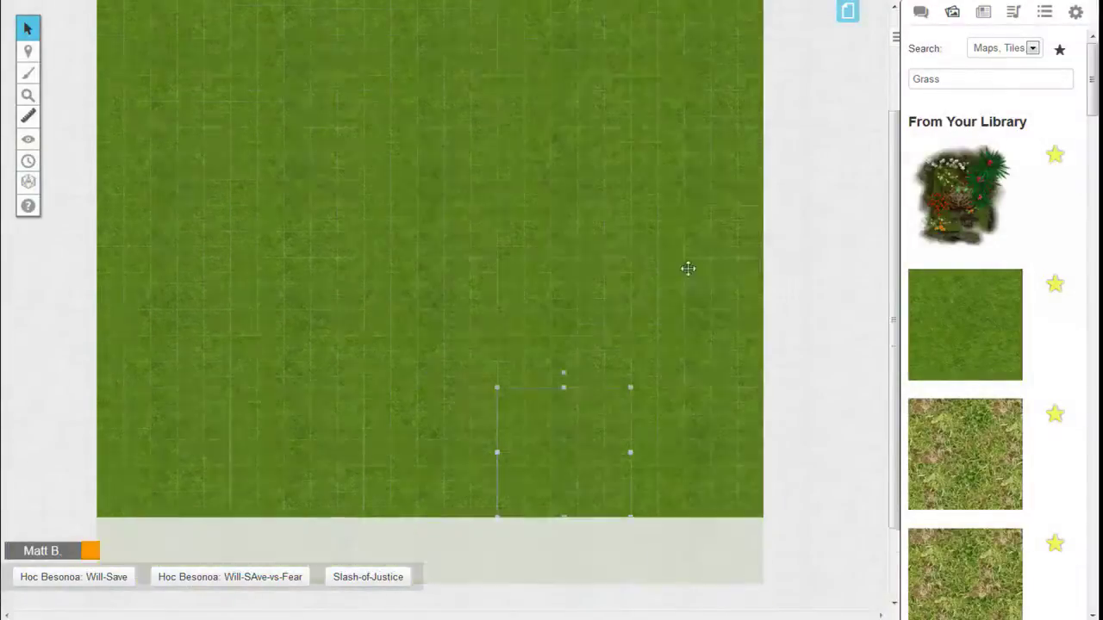
scroll(543, 373, up, 4)
click(580, 408)
click(714, 253)
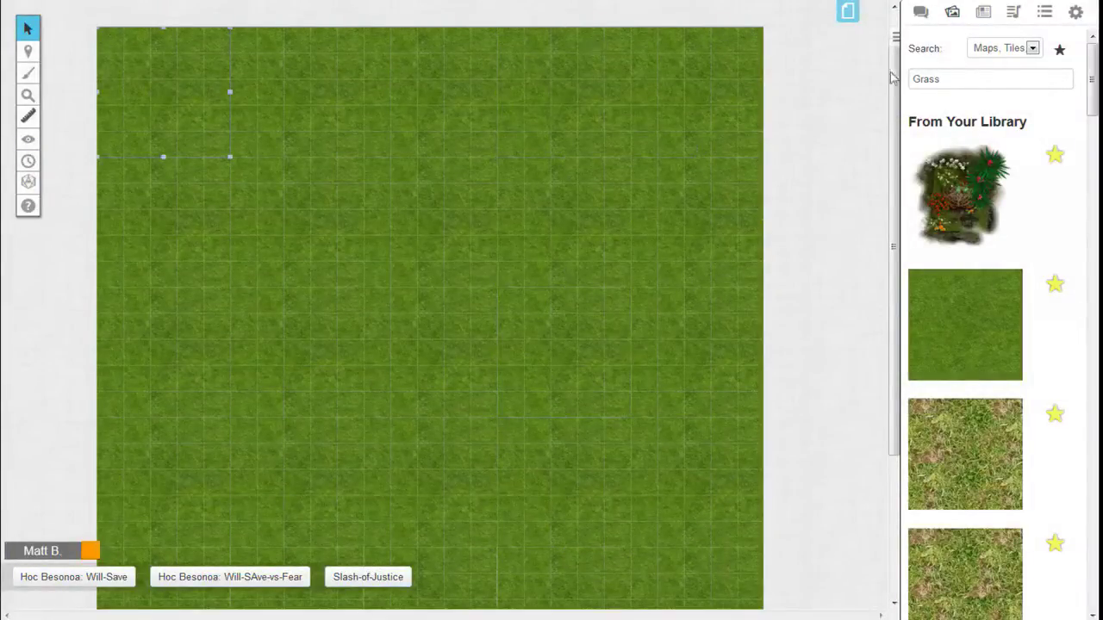
drag(892, 105, 907, 55)
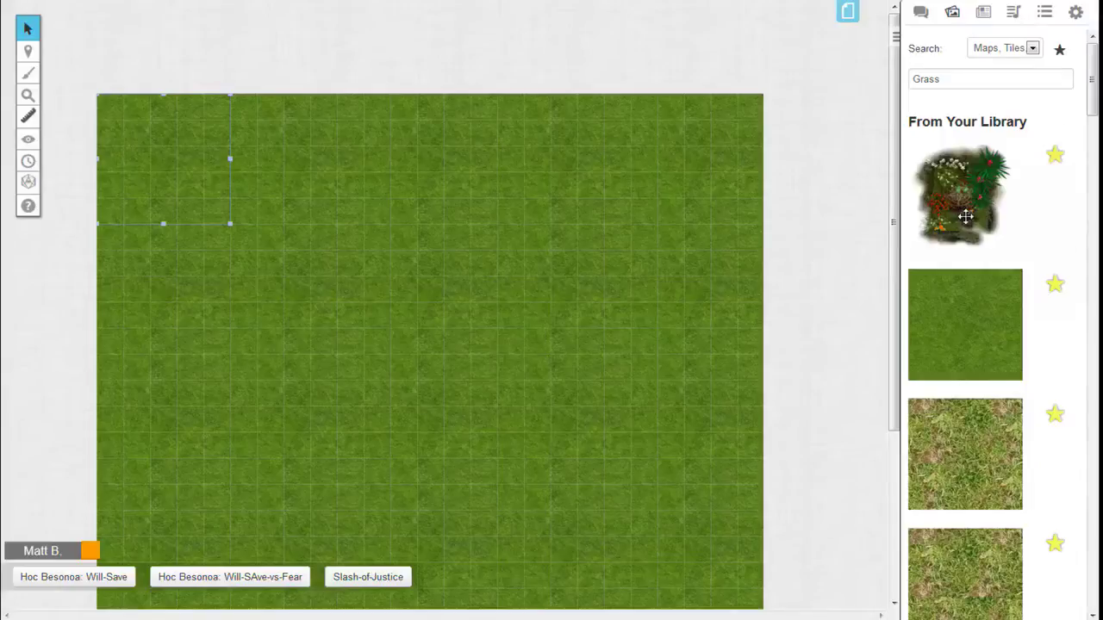
Step: Place the flower garden image from the library on the grass and move it near the map's upper-left area
drag(972, 194, 396, 237)
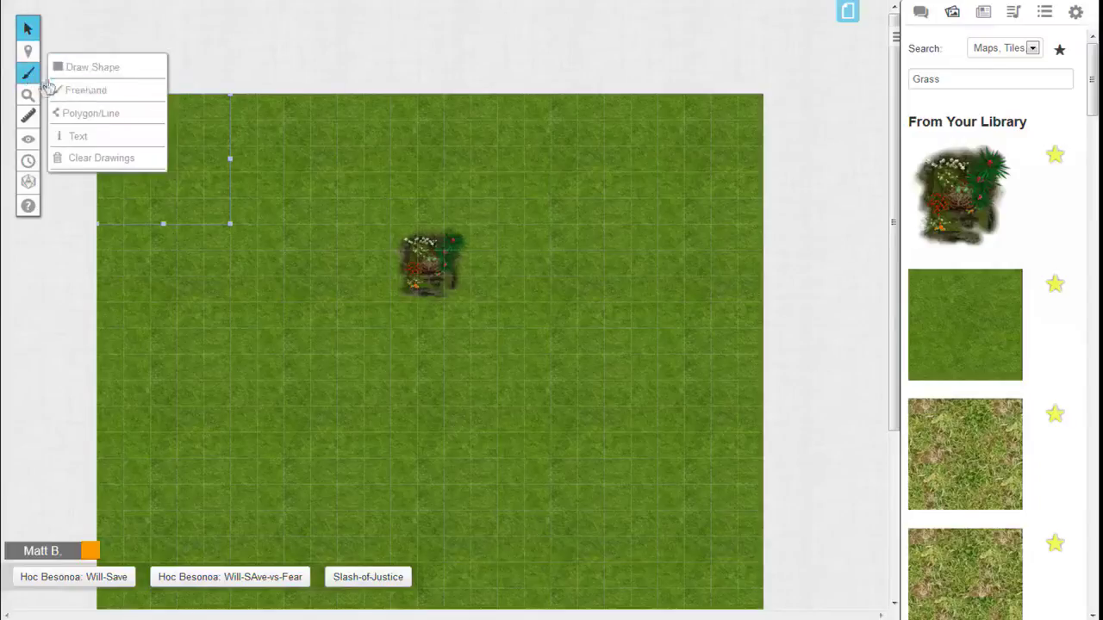
mouse_move(27, 95)
click(86, 89)
click(94, 214)
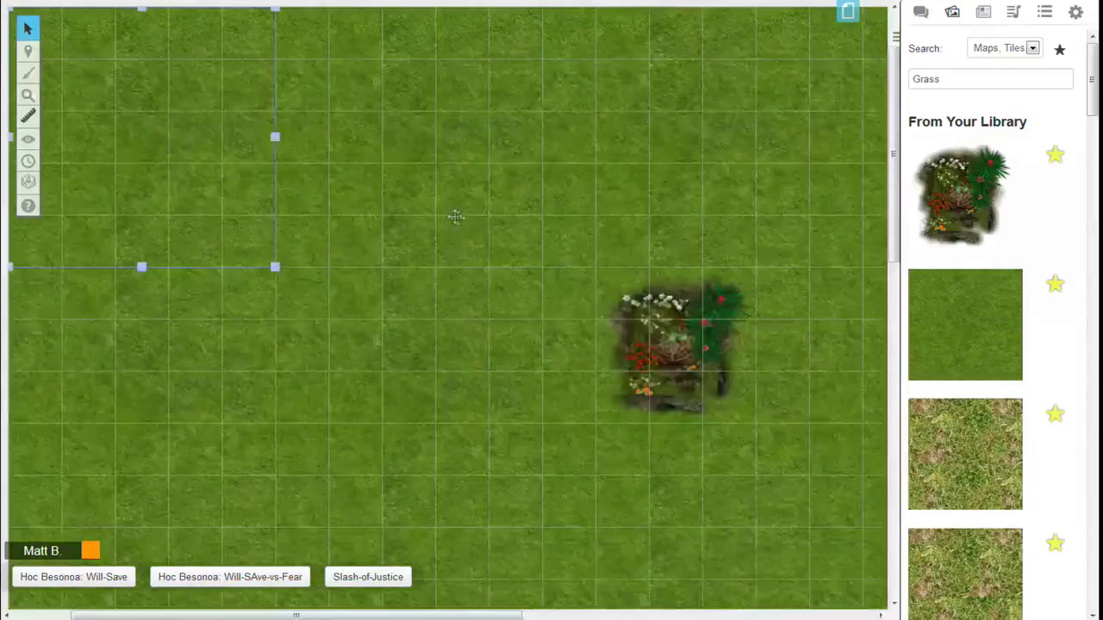
drag(668, 343, 349, 172)
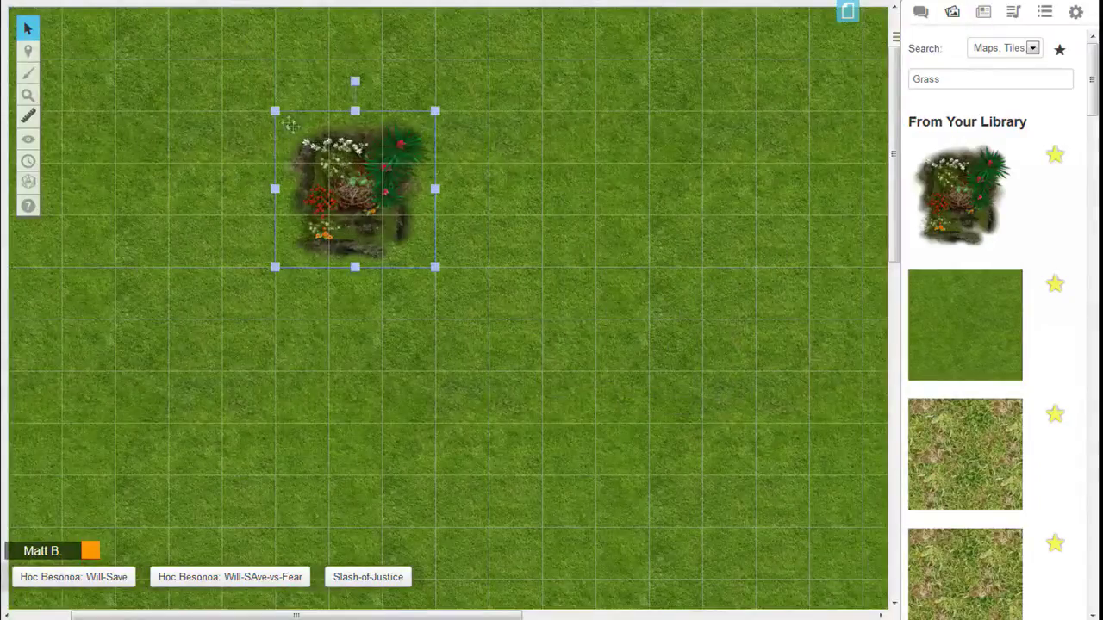
Step: Enlarge the flower garden to 4 by 4 grid squares and position it one square below the map's upper edge
drag(275, 111, 208, 66)
drag(387, 166, 512, 166)
drag(509, 210, 408, 257)
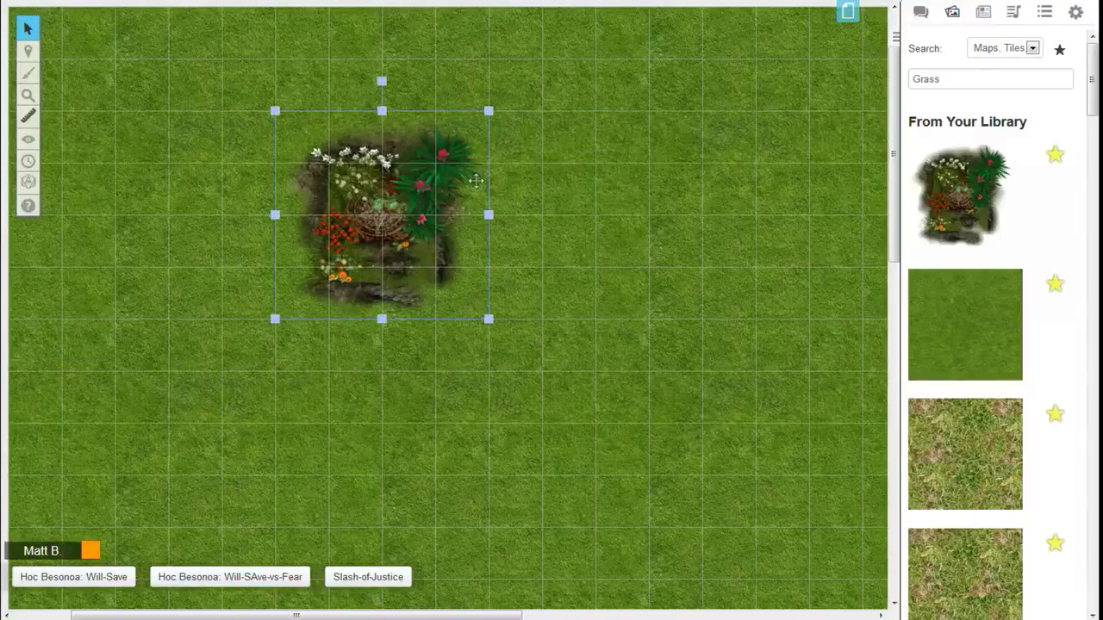
drag(364, 242, 640, 312)
drag(495, 218, 372, 157)
Step: Search the art library for Trees and place the library's bare-tree thicket on the grass beside the flower garden
click(978, 86)
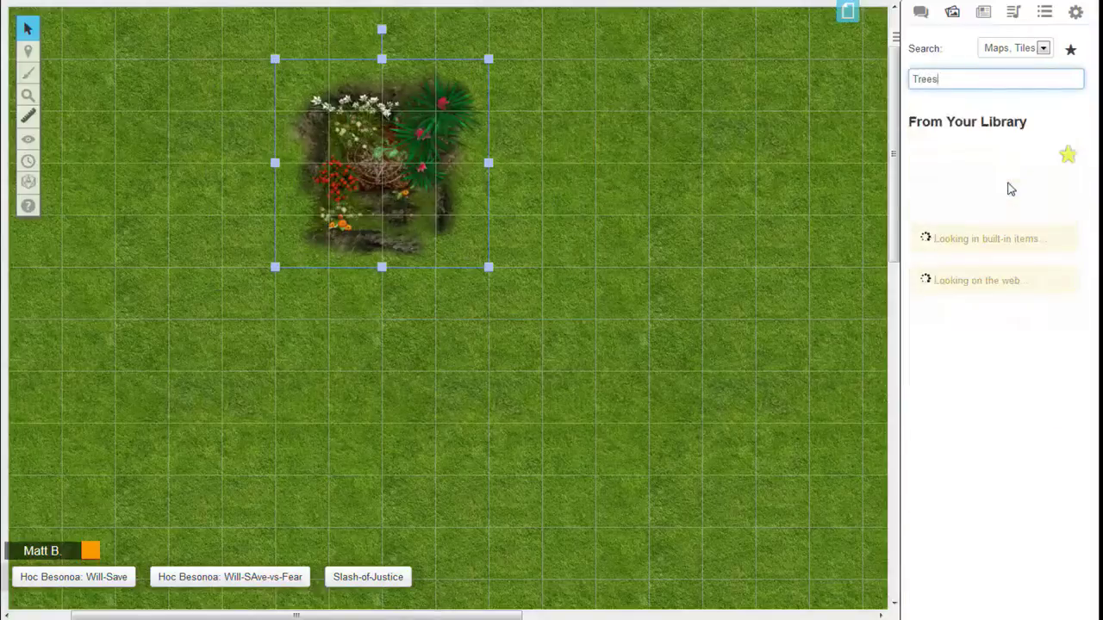
scroll(974, 250, down, 1)
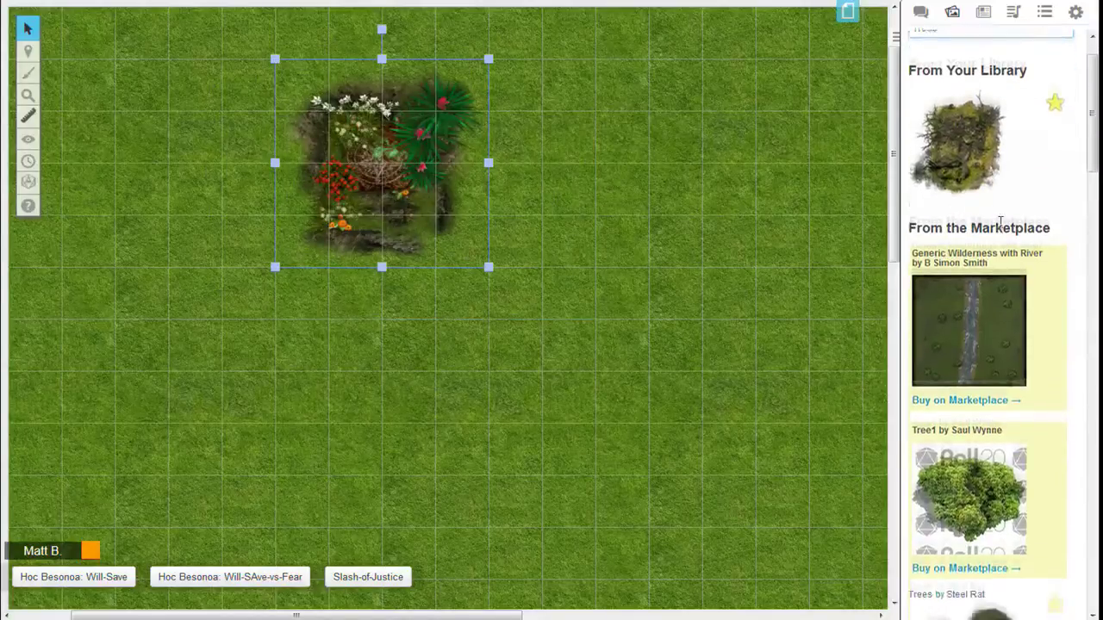
scroll(956, 275, down, 3)
scroll(983, 243, up, 3)
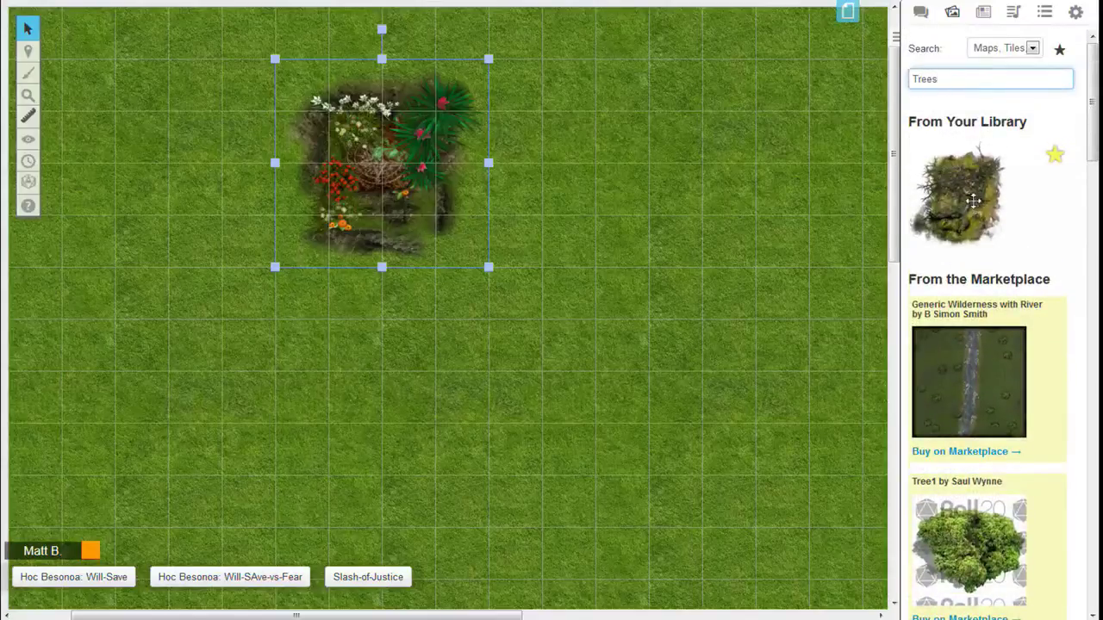
drag(973, 201, 601, 206)
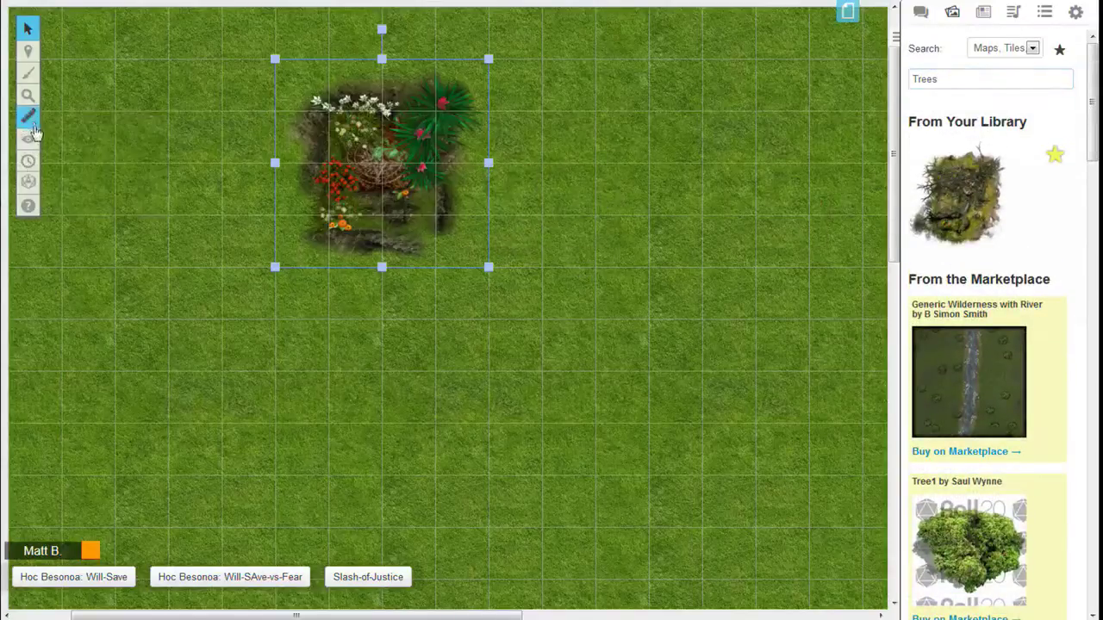
drag(669, 334, 620, 181)
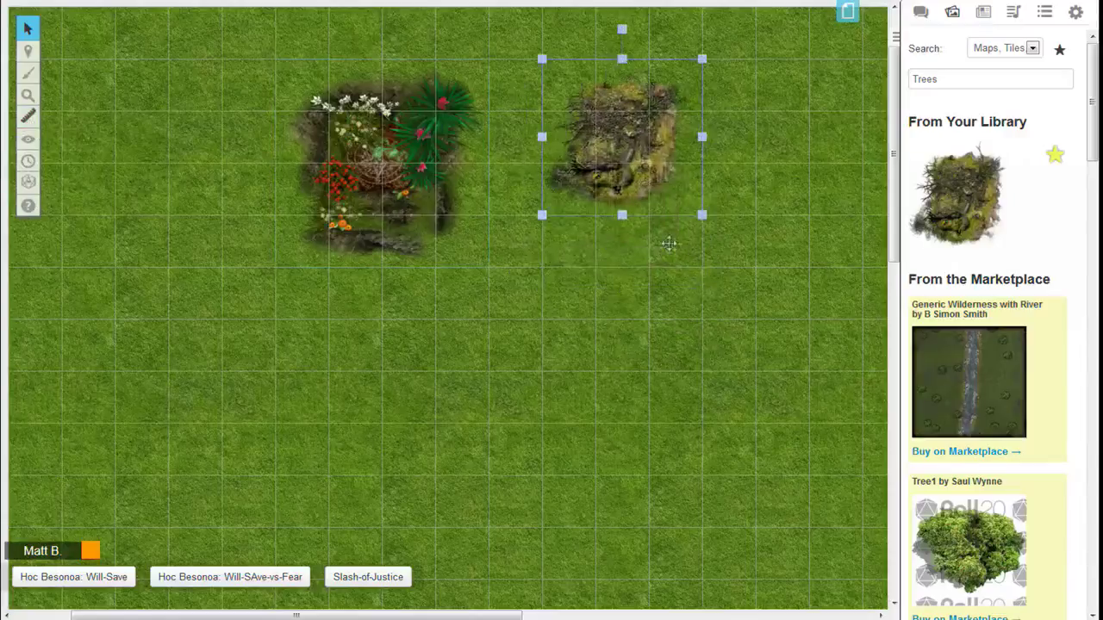
Step: Enlarge the tree thicket to 7 by 7 grid squares and move it to the map's left edge, overlapping the garden
drag(702, 216, 840, 377)
drag(767, 276, 714, 325)
drag(695, 268, 219, 303)
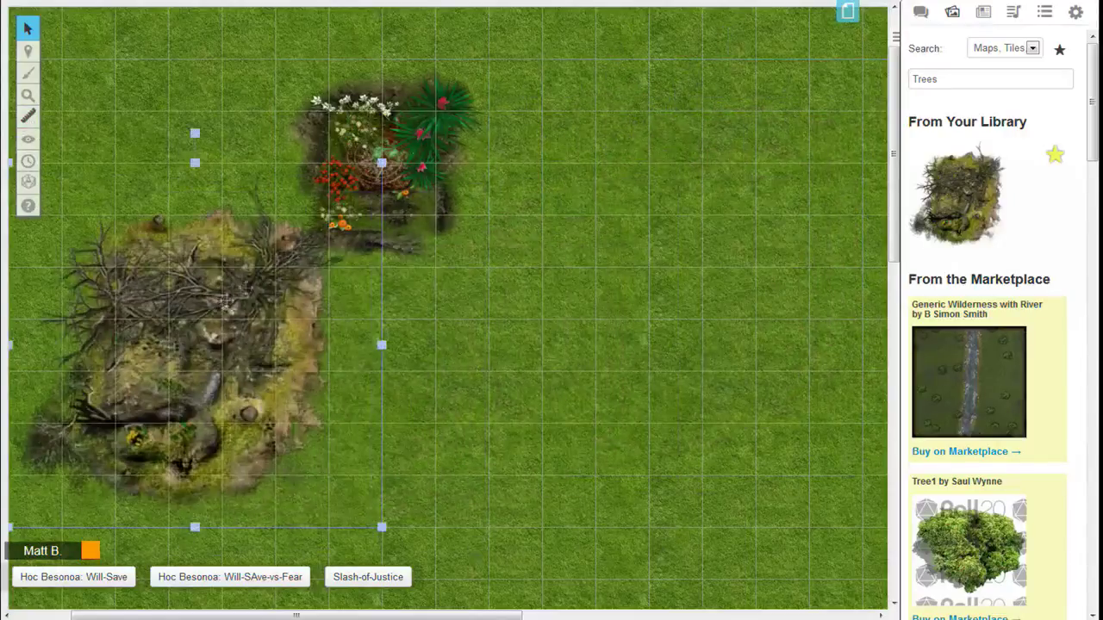
Step: Bring the flower garden to the front and move it down against the right side of the tree thicket
right_click(439, 160)
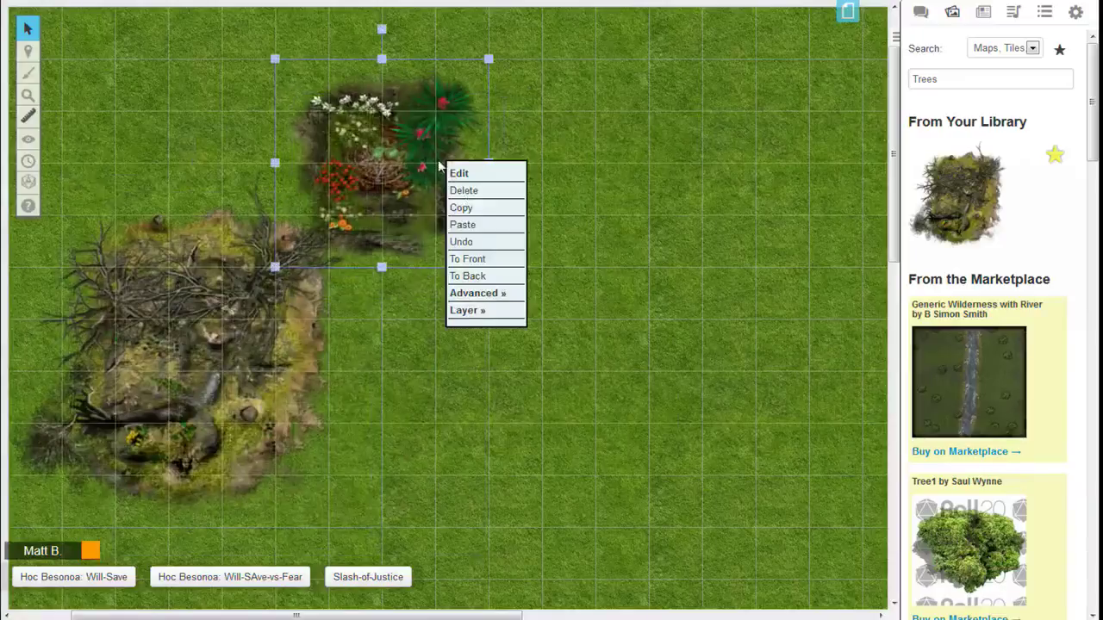
click(484, 262)
drag(405, 177, 420, 353)
click(625, 257)
scroll(551, 293, down, 1)
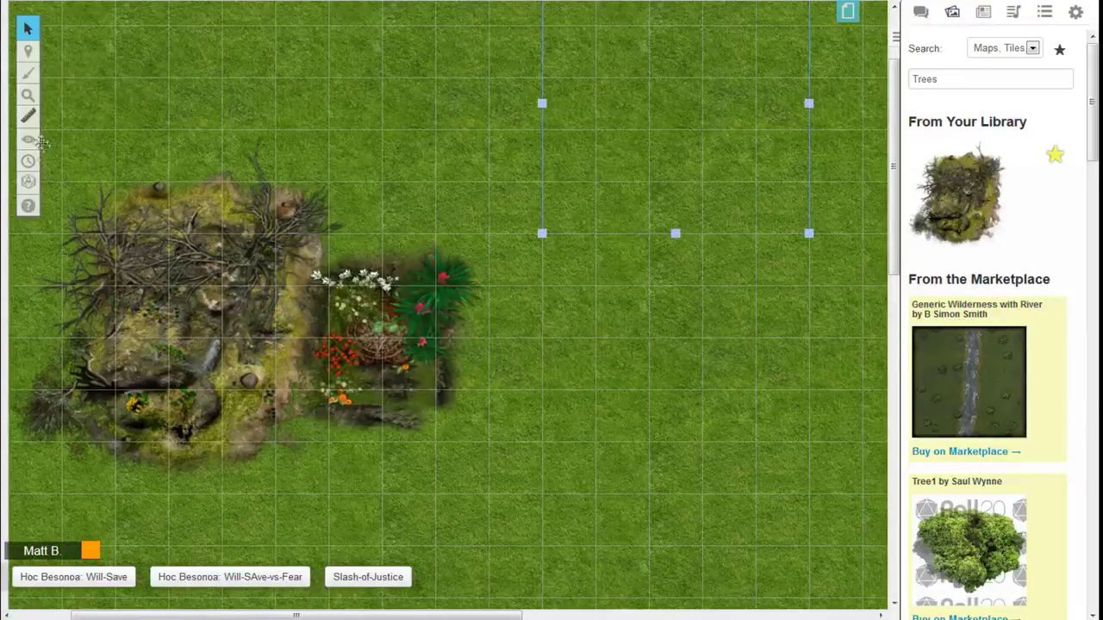
click(60, 95)
click(74, 129)
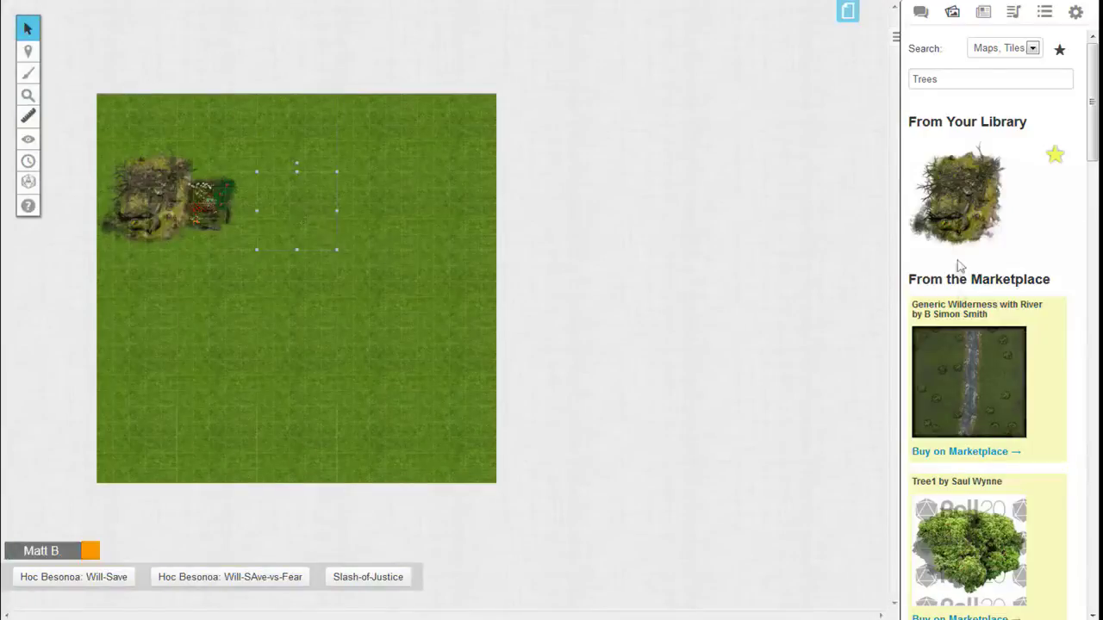
Step: Search the art library for Tree and place the mossy branching tree on the grass well below the thicket and flower garden
click(991, 86)
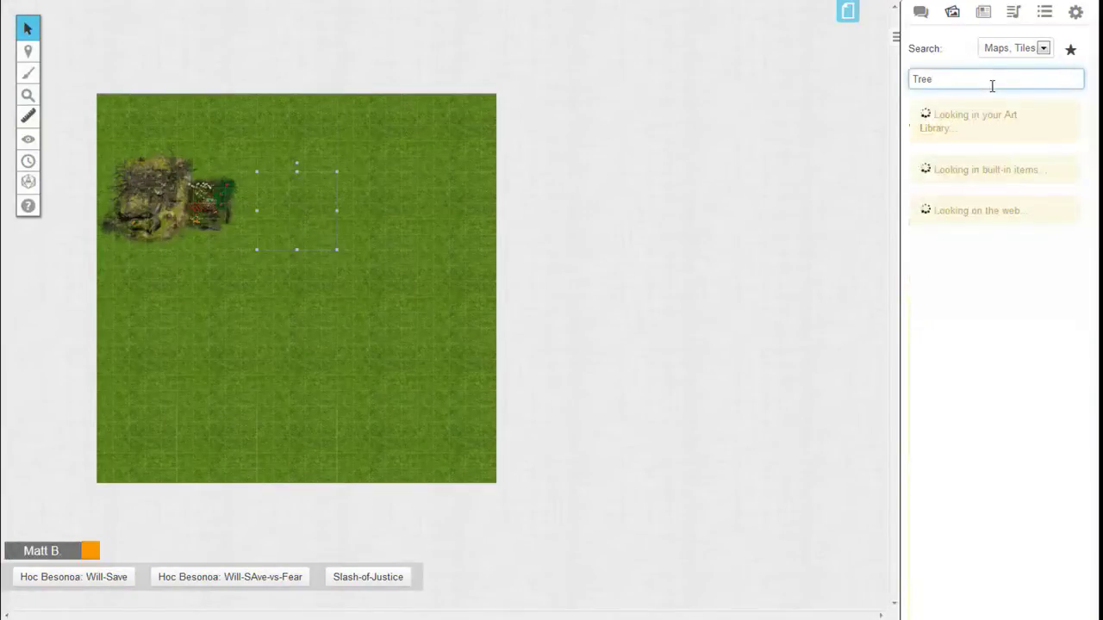
scroll(995, 210, down, 3)
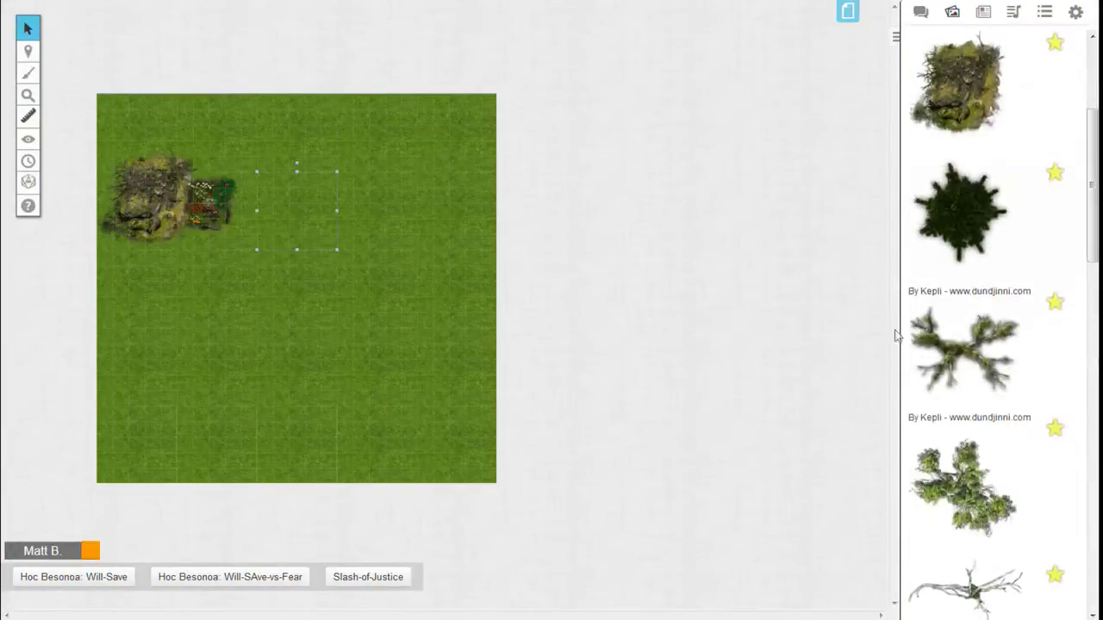
drag(950, 368, 249, 346)
Step: Try the leafy green tree on the grass and delete it again
drag(976, 501, 396, 345)
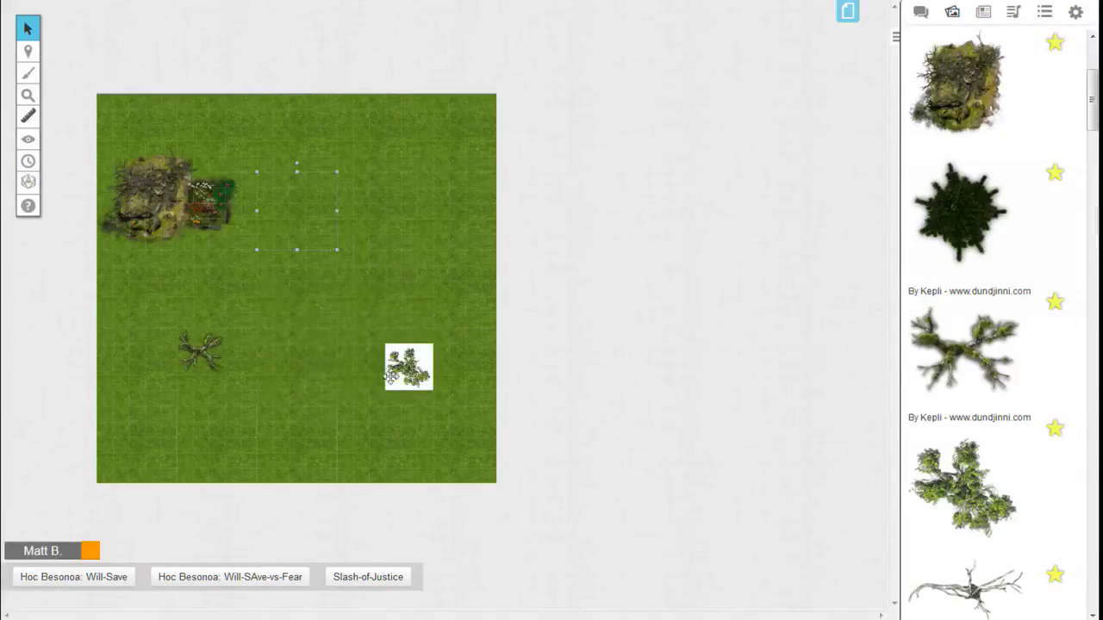
key(Delete)
Step: Place two copies of the bare white tree on the grass, one near the map's centre and one near its right edge
scroll(934, 369, down, 5)
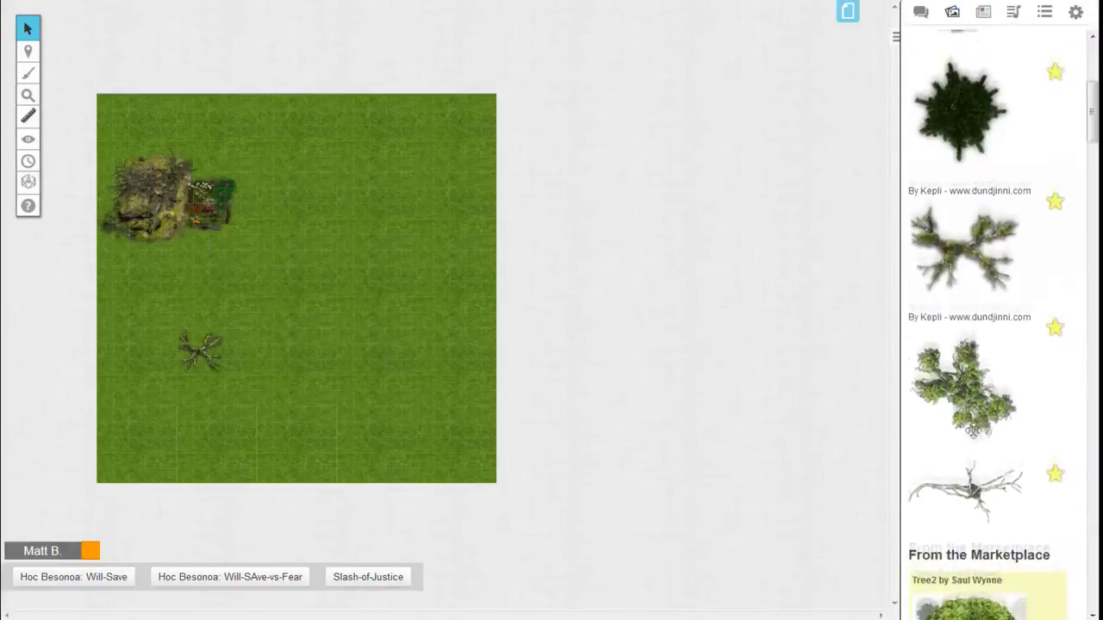
drag(965, 353, 292, 307)
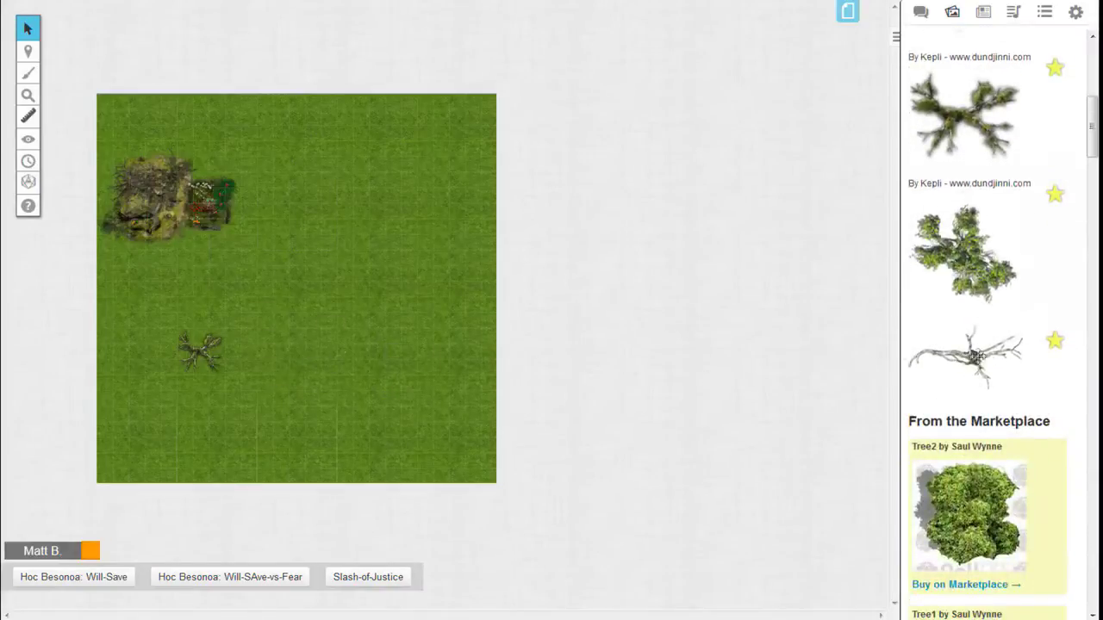
drag(976, 355, 402, 258)
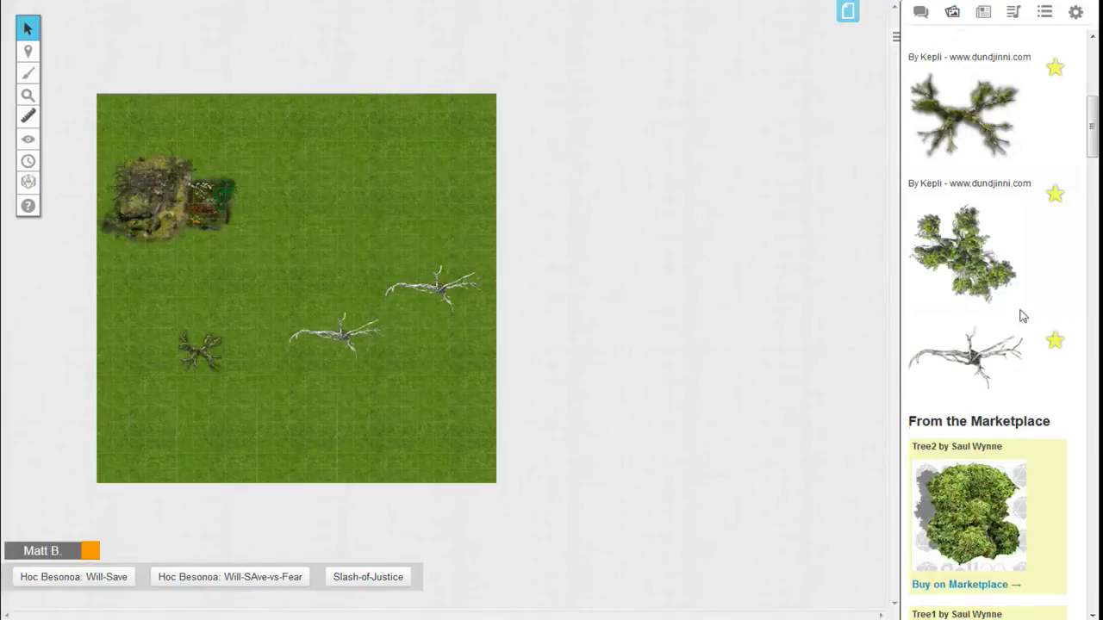
Step: Place copies of the dark star-shaped tree in a diagonal row between the flower garden and the white trees
scroll(1021, 316, up, 3)
drag(982, 246, 354, 250)
drag(984, 249, 312, 220)
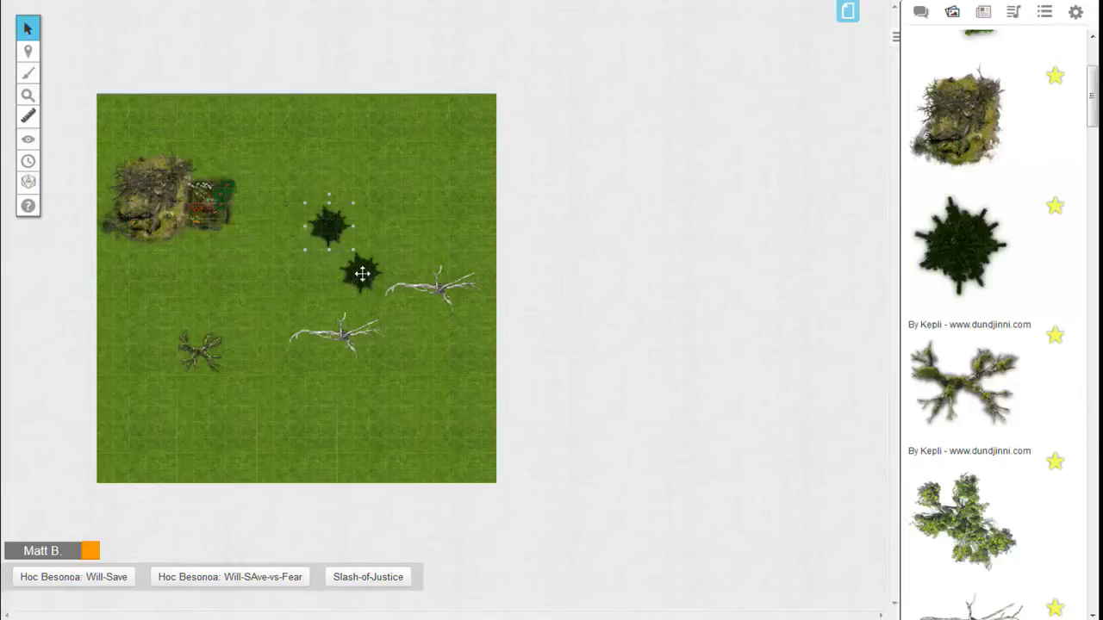
drag(362, 273, 393, 309)
Step: Spread the six dark trees out around the thicket and flower garden, two below the thicket and four near the garden
drag(286, 311, 264, 302)
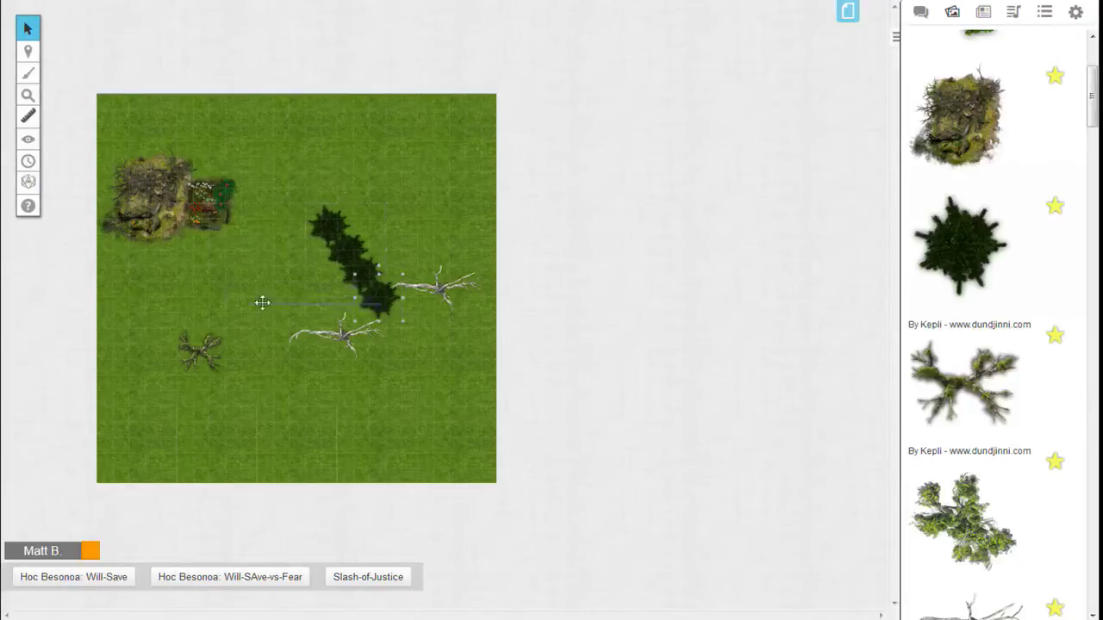
drag(376, 299, 138, 334)
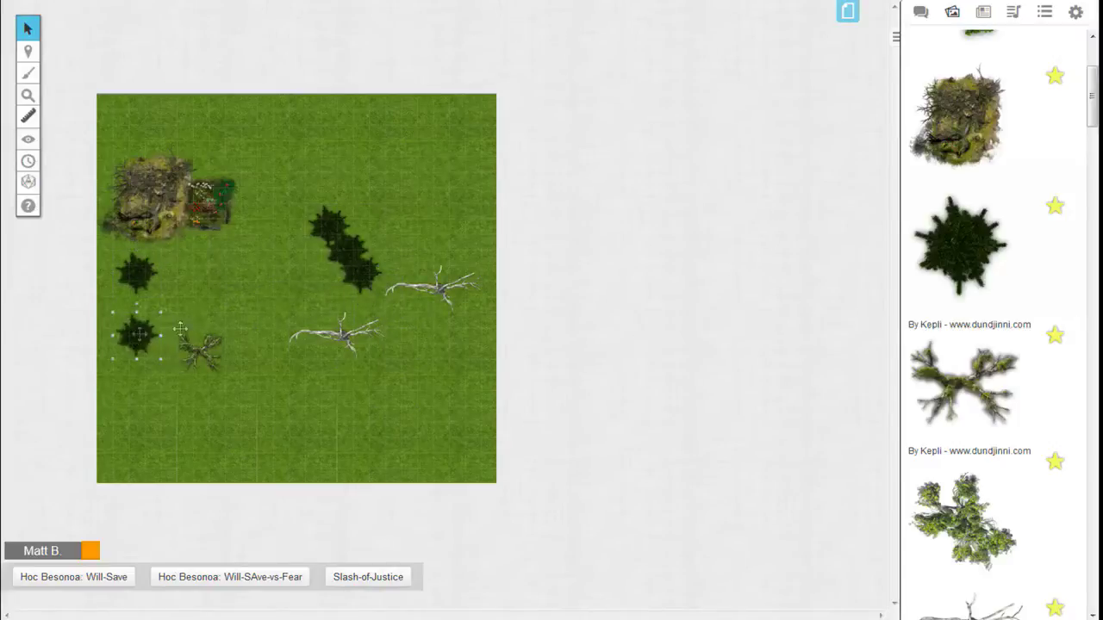
drag(347, 277, 265, 178)
drag(324, 224, 220, 319)
drag(330, 221, 249, 242)
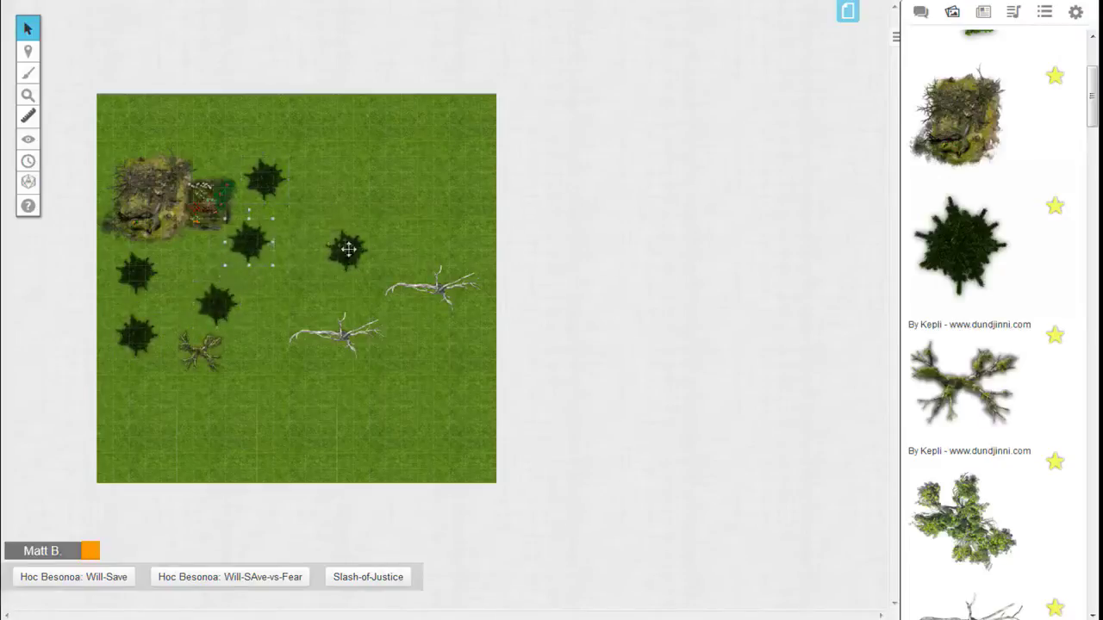
drag(348, 249, 293, 298)
Step: Move the mossy tree between the two leftmost dark trees and the nearer white tree among the dark trees below the garden
drag(200, 349, 152, 302)
drag(371, 329, 262, 274)
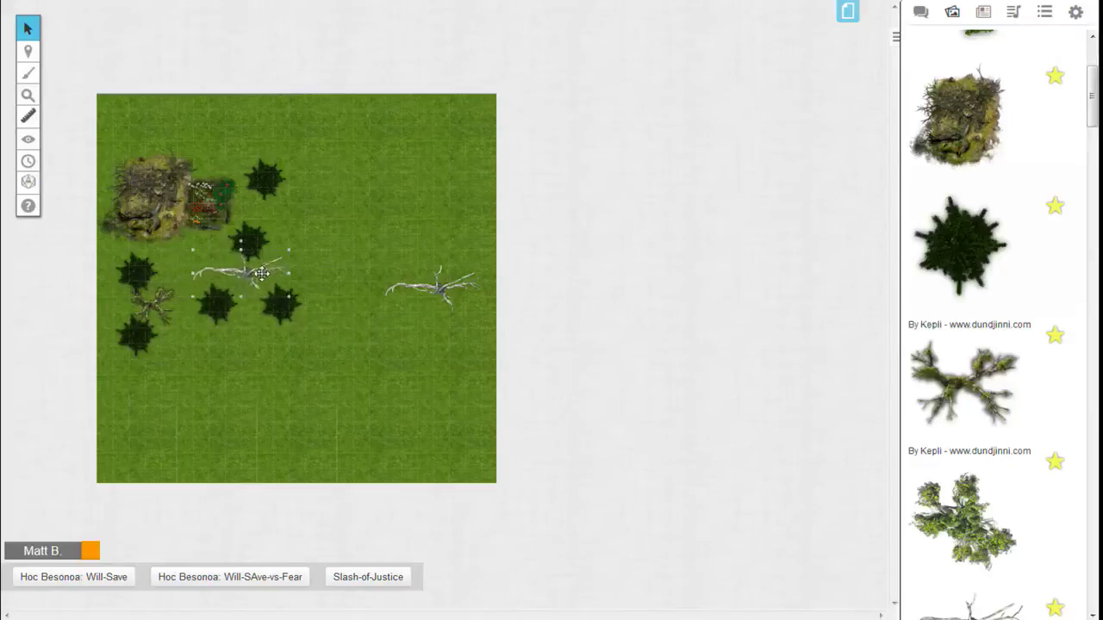
Step: Examine the arrangement and layer options of the dark tree just below and right of the flower garden
click(27, 95)
click(69, 91)
click(93, 204)
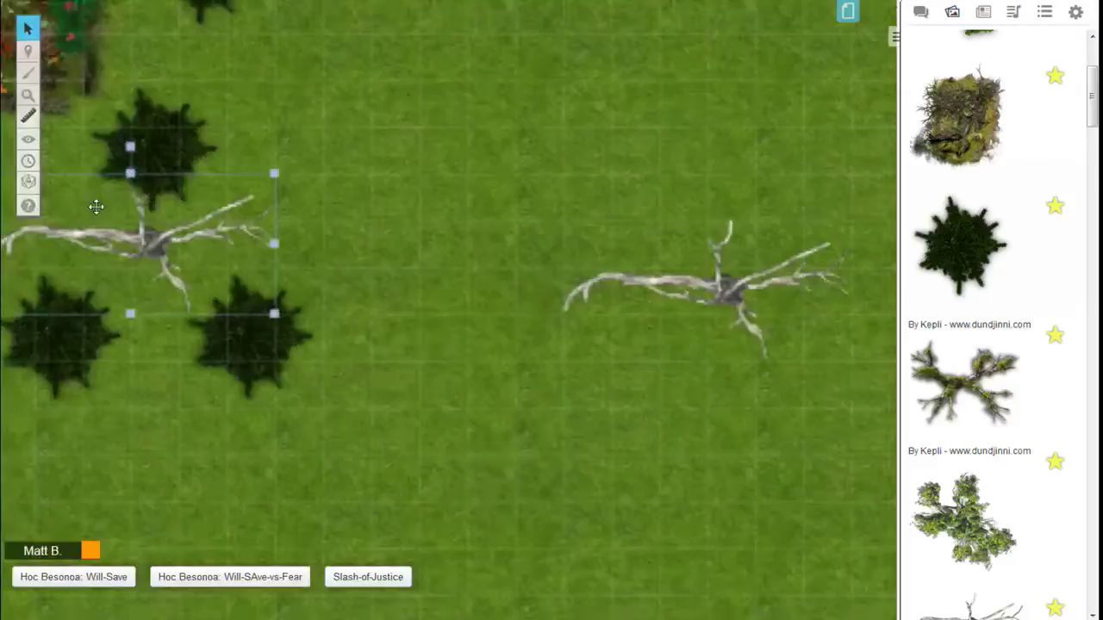
right_click(532, 446)
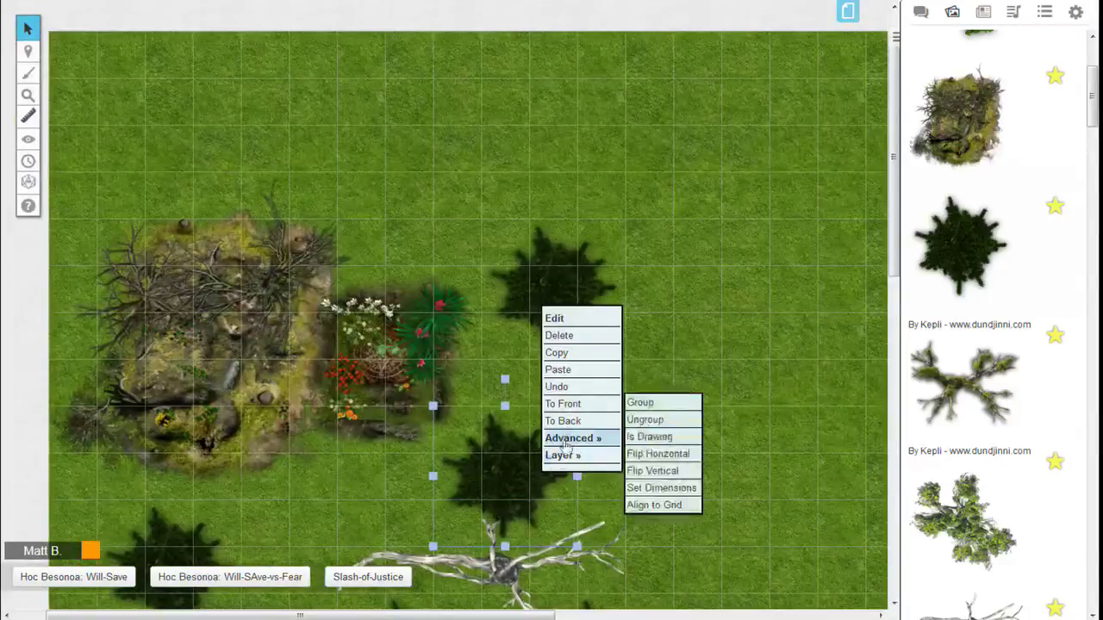
mouse_move(562, 455)
click(660, 419)
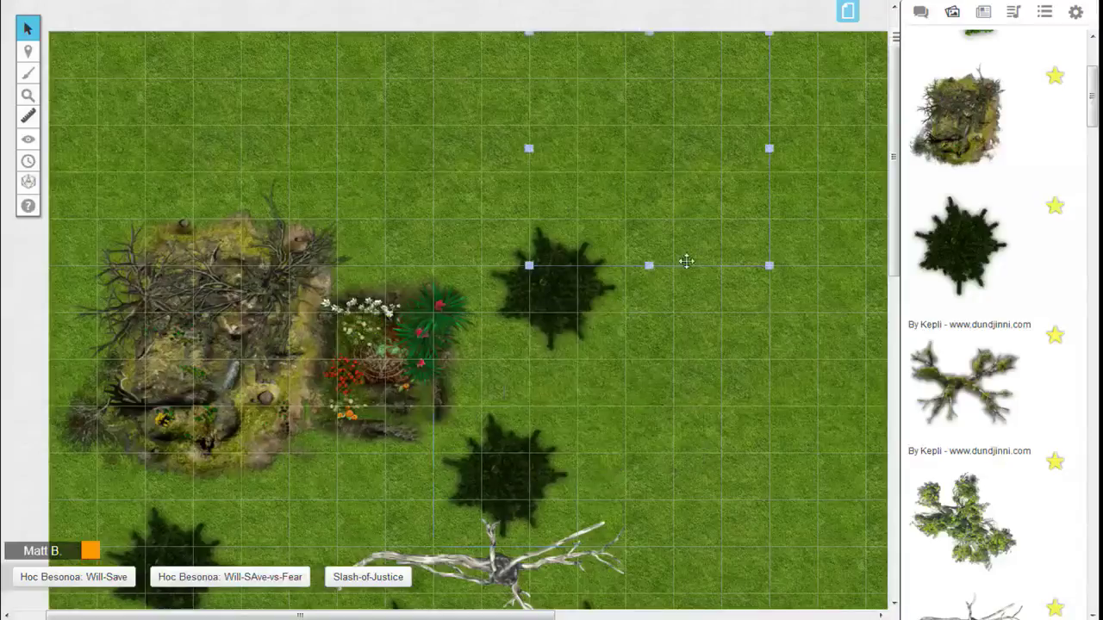
drag(697, 150, 666, 150)
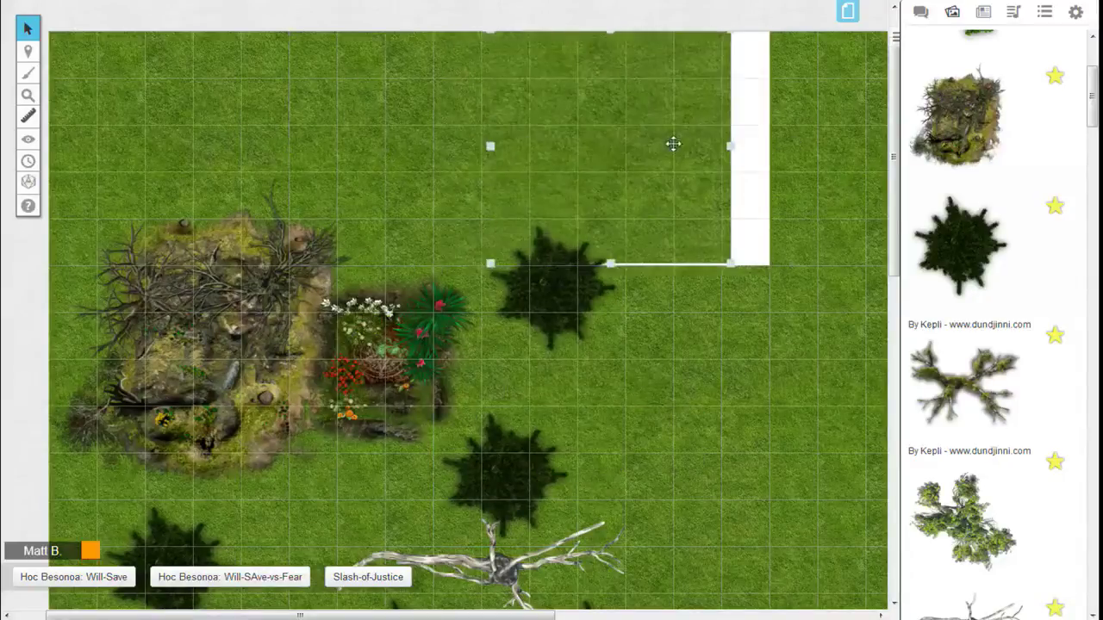
drag(673, 144, 663, 144)
drag(584, 176, 634, 174)
Step: Move the white tree up one grid square so it overlaps the dark tree below the garden, and bring it to the front
click(568, 320)
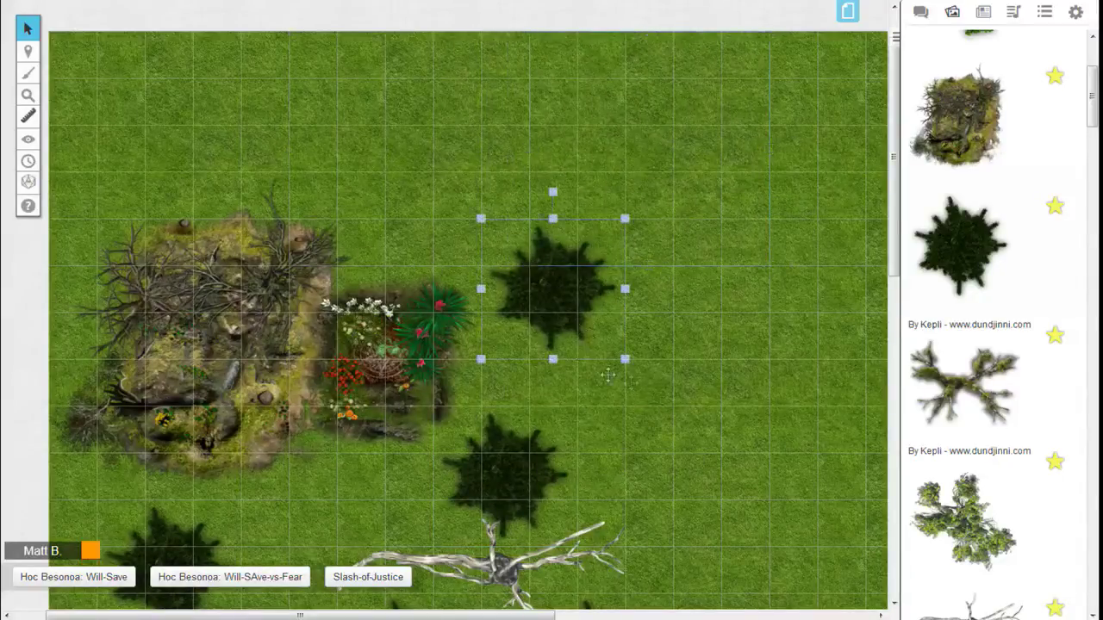
scroll(607, 375, down, 3)
drag(501, 385, 498, 340)
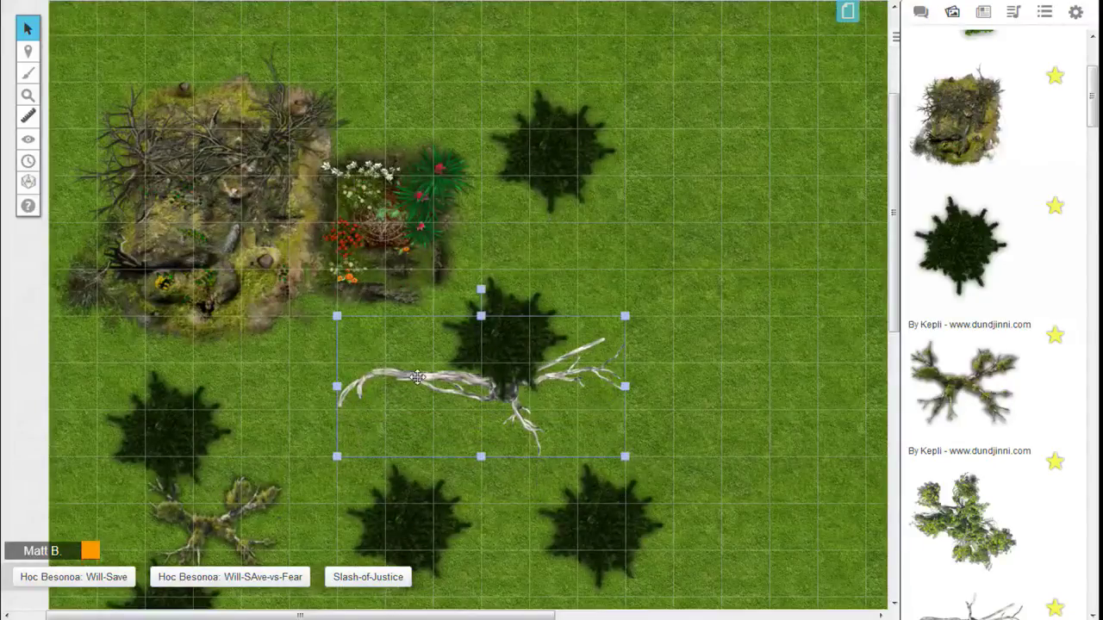
click(496, 303)
click(401, 377)
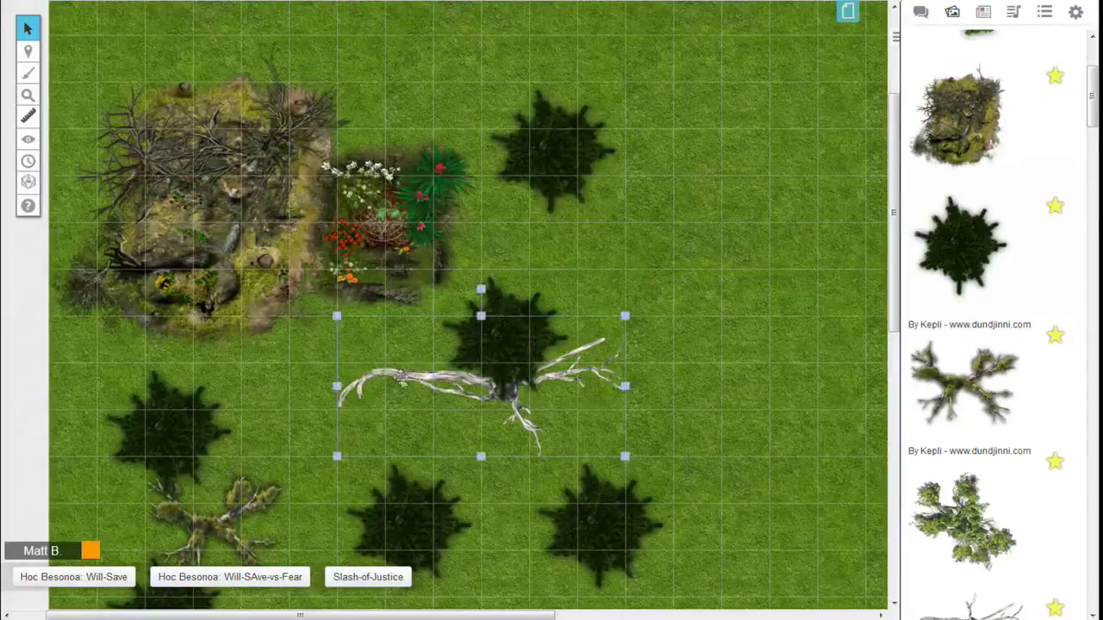
right_click(401, 376)
click(445, 312)
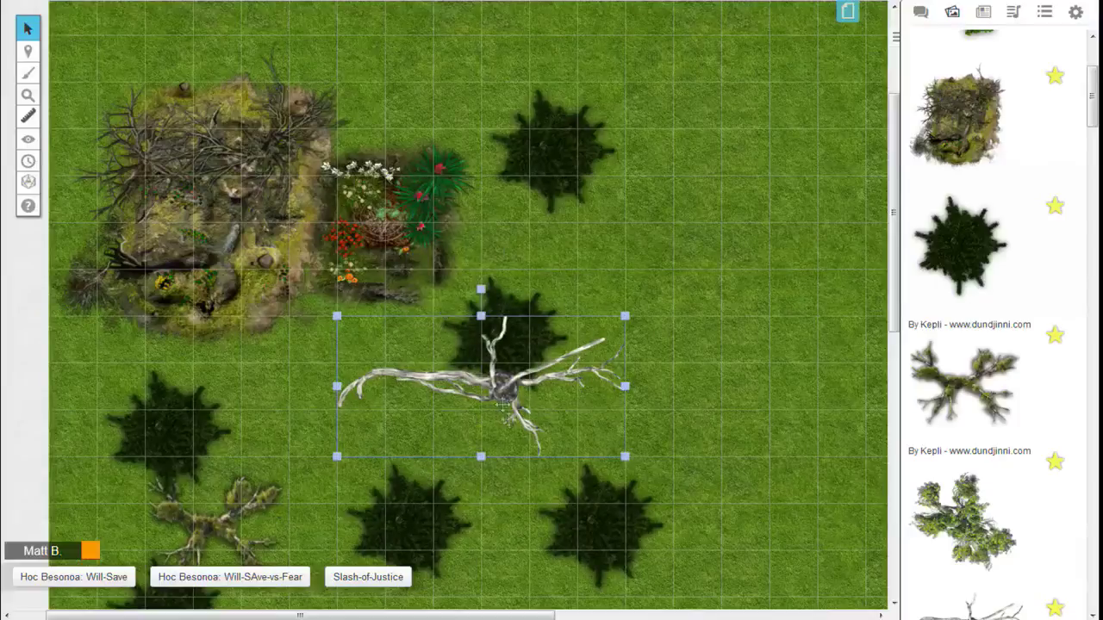
Step: Move the white tree to the lower edge of the thicket and garden, and the mossy tree just beneath it
drag(504, 404, 331, 321)
drag(231, 518, 283, 431)
Step: Regroup the dark trees closely around the mossy tree and in a curve running down from the flower garden's right side
drag(407, 519, 284, 509)
drag(577, 540, 423, 463)
mouse_move(479, 395)
mouse_down()
mouse_move(489, 381)
mouse_move(480, 393)
mouse_up()
drag(535, 177, 488, 269)
scroll(475, 301, down, 2)
drag(165, 447, 411, 416)
scroll(417, 544, up, 1)
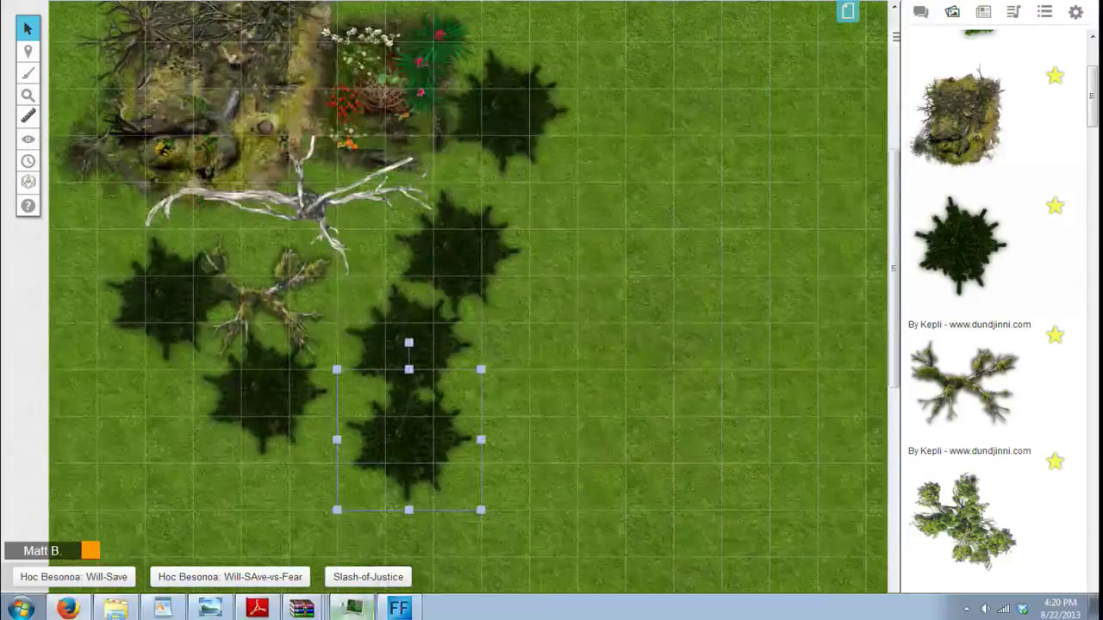
Step: Search the art library for Tower and place the library's round ruined tower on the grass right of the flower garden
click(643, 368)
scroll(643, 368, up, 2)
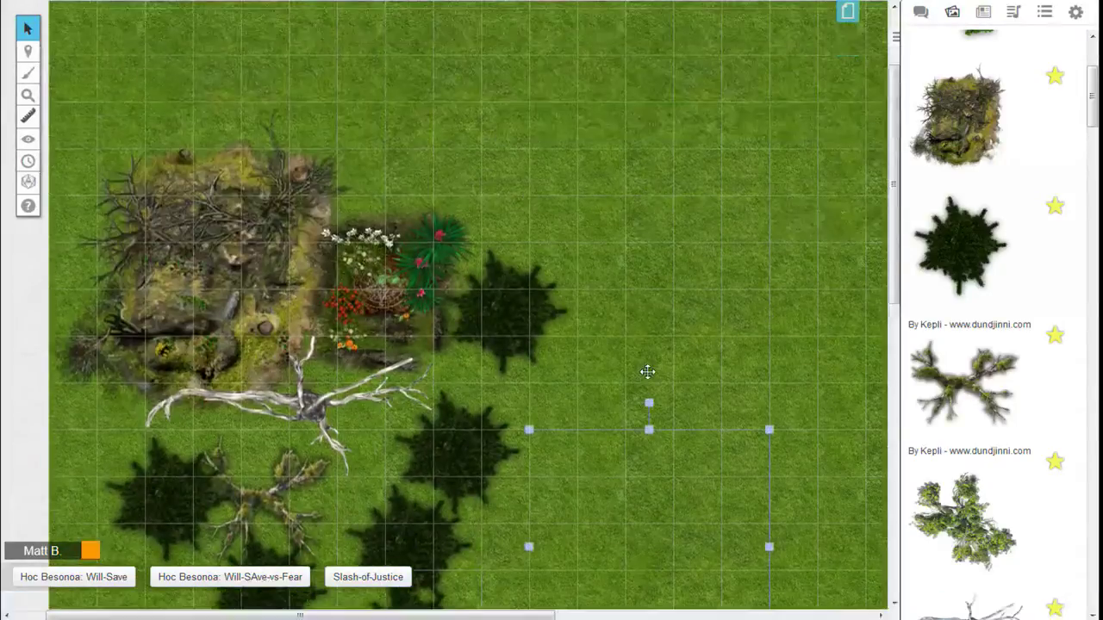
scroll(643, 368, down, 1)
scroll(965, 121, up, 3)
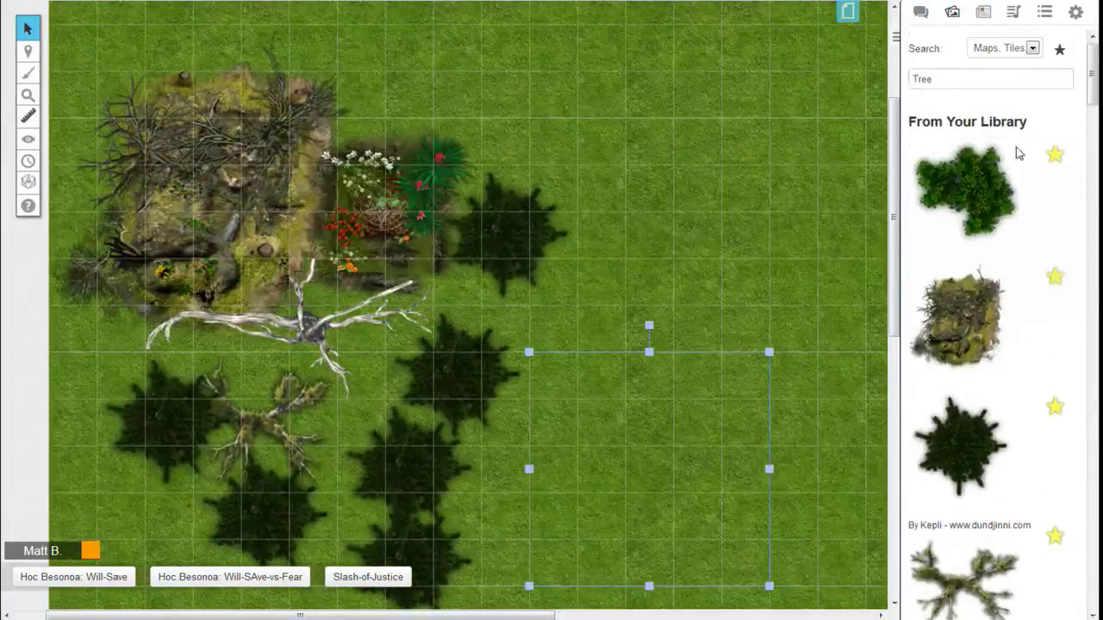
double_click(927, 82)
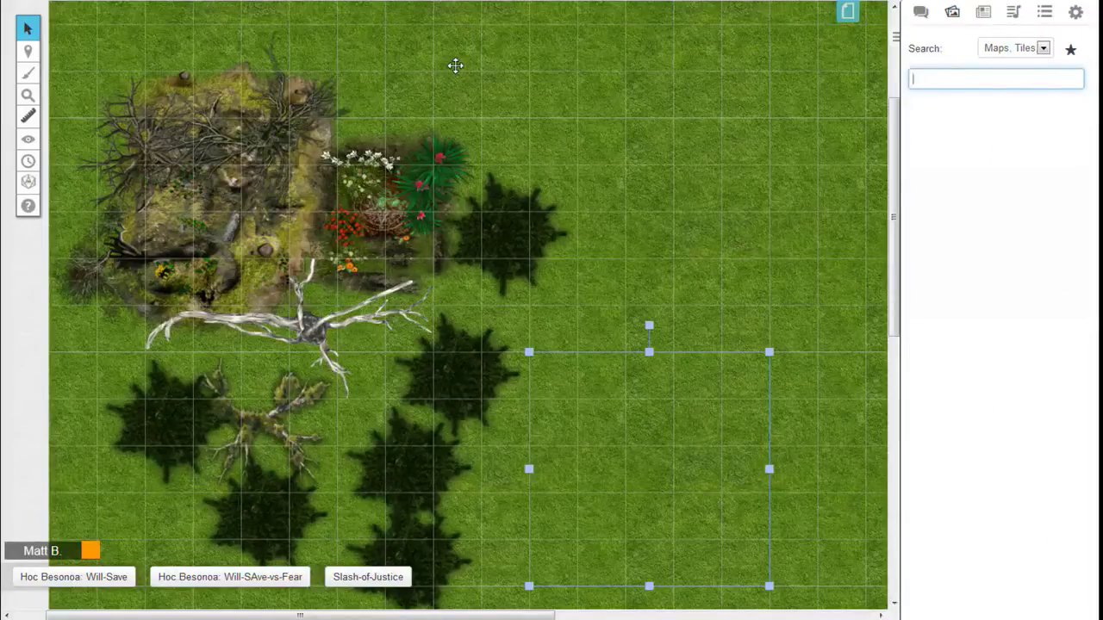
key(Return)
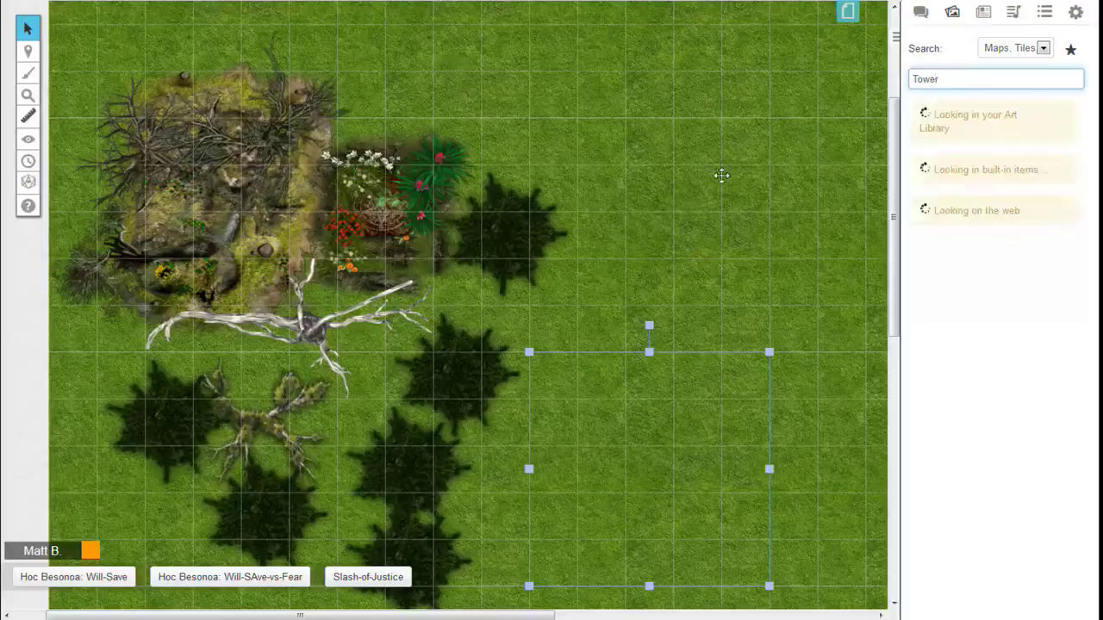
scroll(990, 200, down, 1)
scroll(989, 200, up, 1)
drag(989, 200, 539, 285)
Step: Enlarge the ruined tower to 6 by 6 grid squares and position it right of the flower garden
drag(575, 219, 483, 128)
drag(578, 164, 722, 305)
mouse_move(652, 192)
mouse_down()
mouse_move(797, 188)
mouse_move(700, 191)
mouse_up()
Step: Set the zoom to 70% and move the ruined tower two grid squares right and two down
click(29, 91)
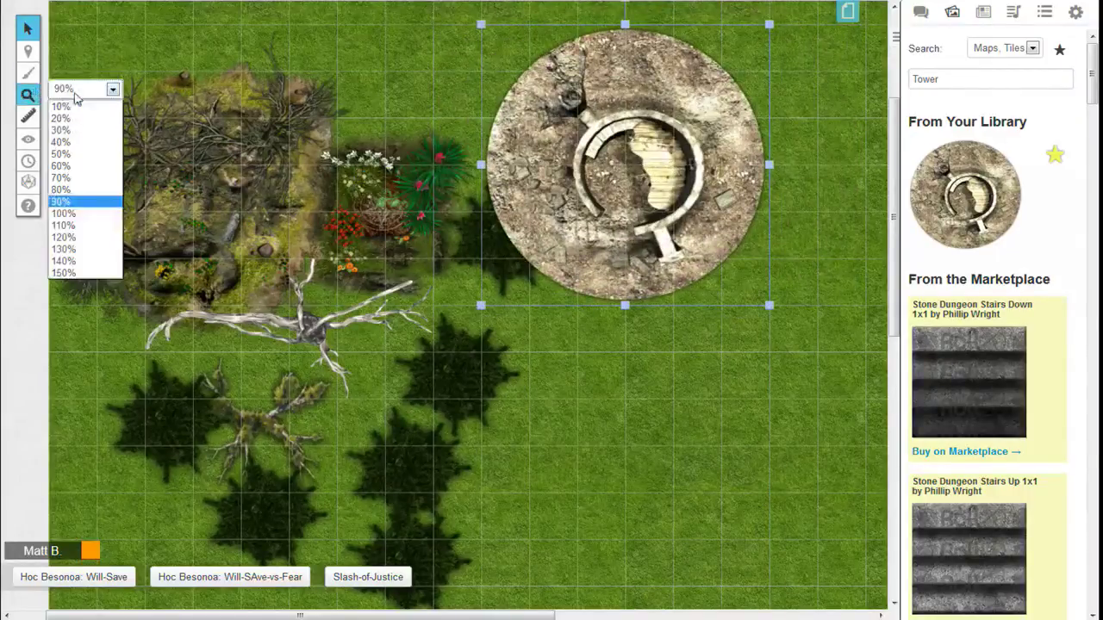
click(90, 185)
drag(545, 188, 620, 264)
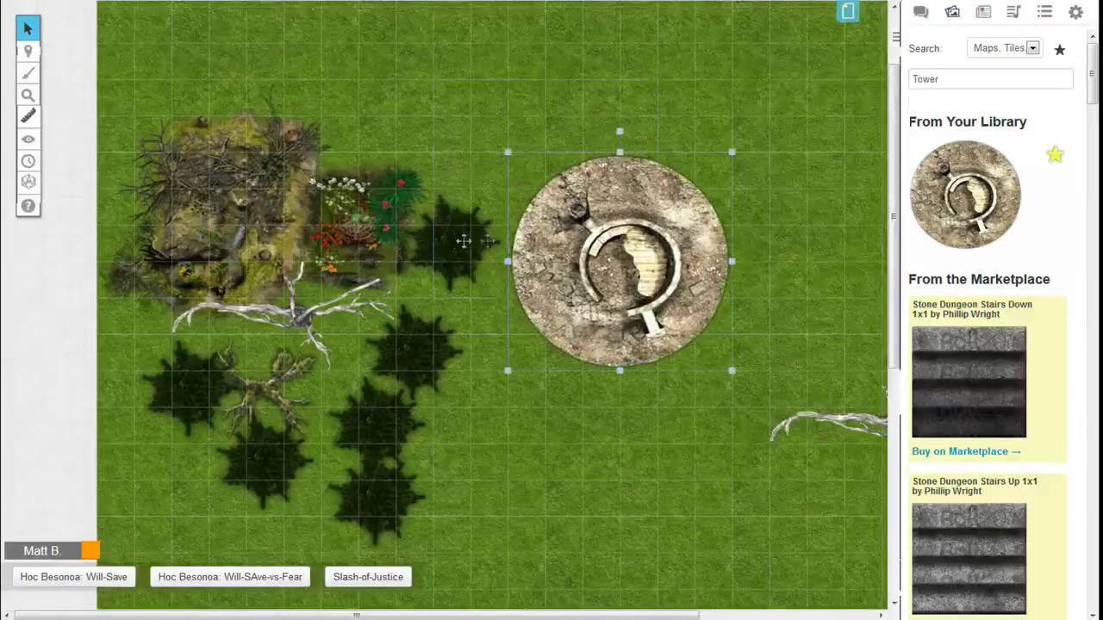
Step: Move the six dark trees into a ring around the ruined tower, overlapping its edge
drag(465, 233, 755, 389)
drag(668, 269, 556, 233)
drag(402, 364, 634, 323)
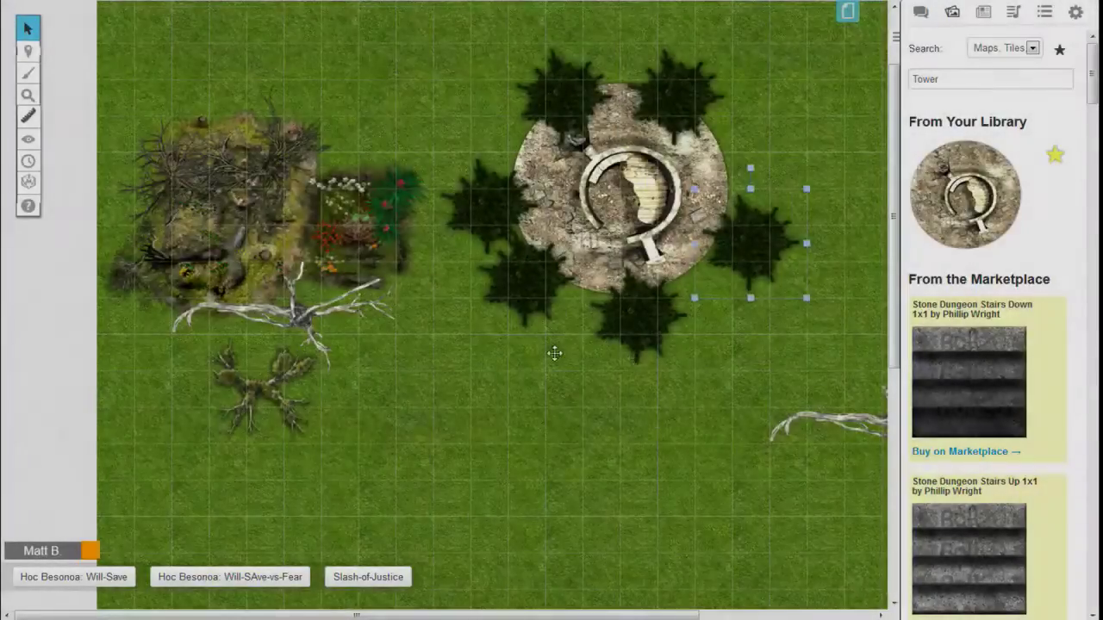
Step: Paste five more copies of the dark tree and scatter them on the grass between the tower and the mossy tree
click(614, 279)
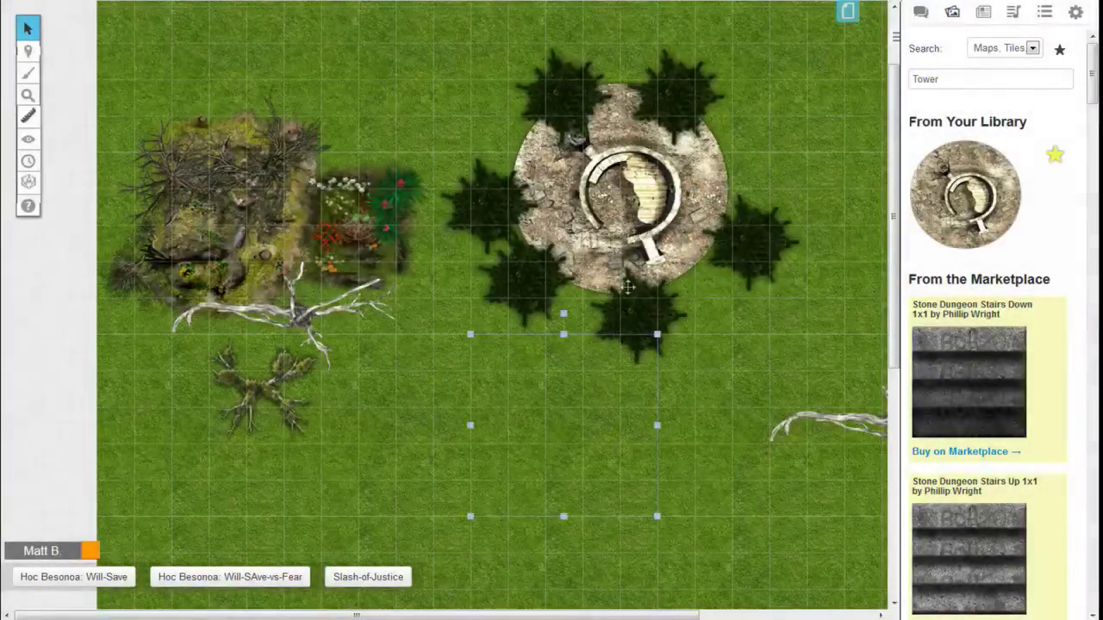
key(ctrl+v)
key(ctrl+v)
key(ctrl+v)
key(ctrl+v)
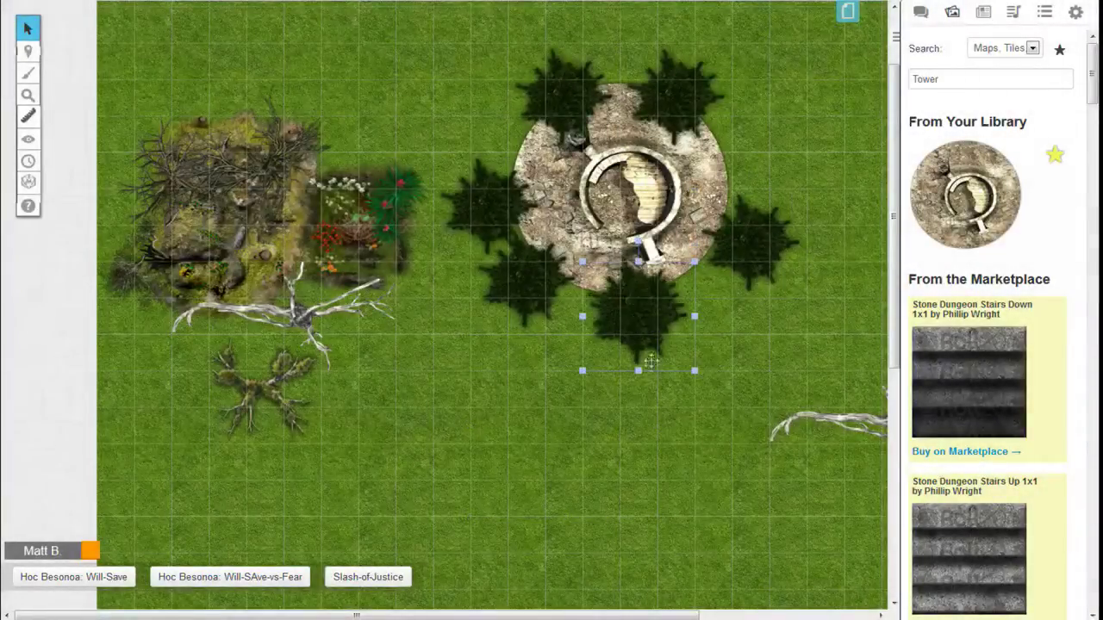
mouse_move(628, 308)
mouse_down()
mouse_move(447, 347)
mouse_move(583, 406)
mouse_move(407, 433)
mouse_move(528, 437)
mouse_move(594, 335)
mouse_move(315, 460)
mouse_move(638, 316)
mouse_up()
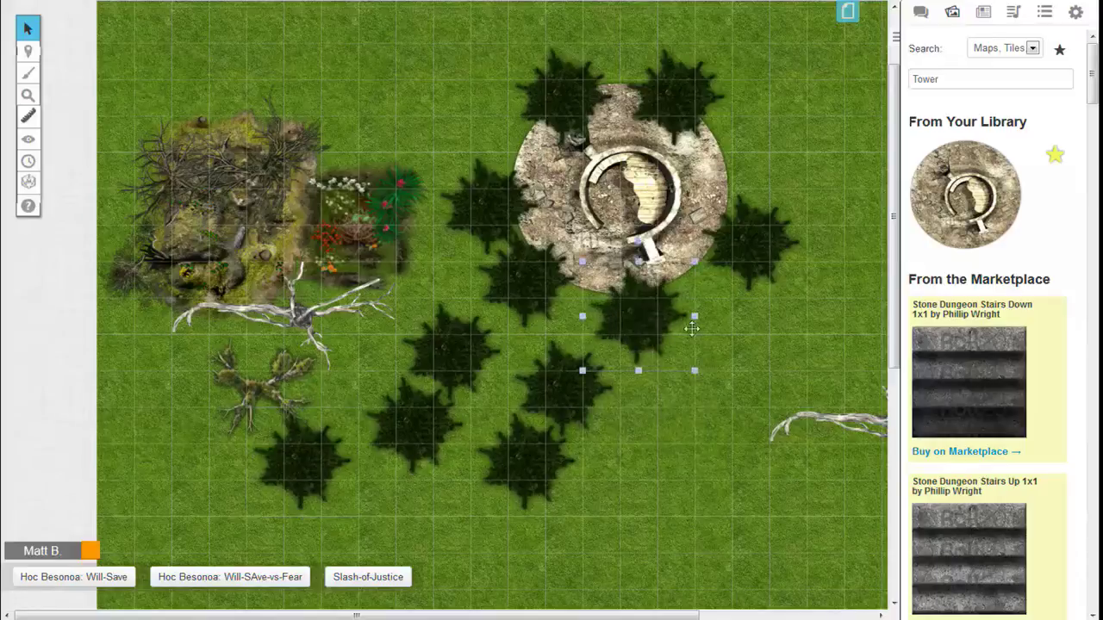
Step: Review the map layout at 40%, 100% and 60% zoom
click(28, 94)
click(86, 89)
click(91, 143)
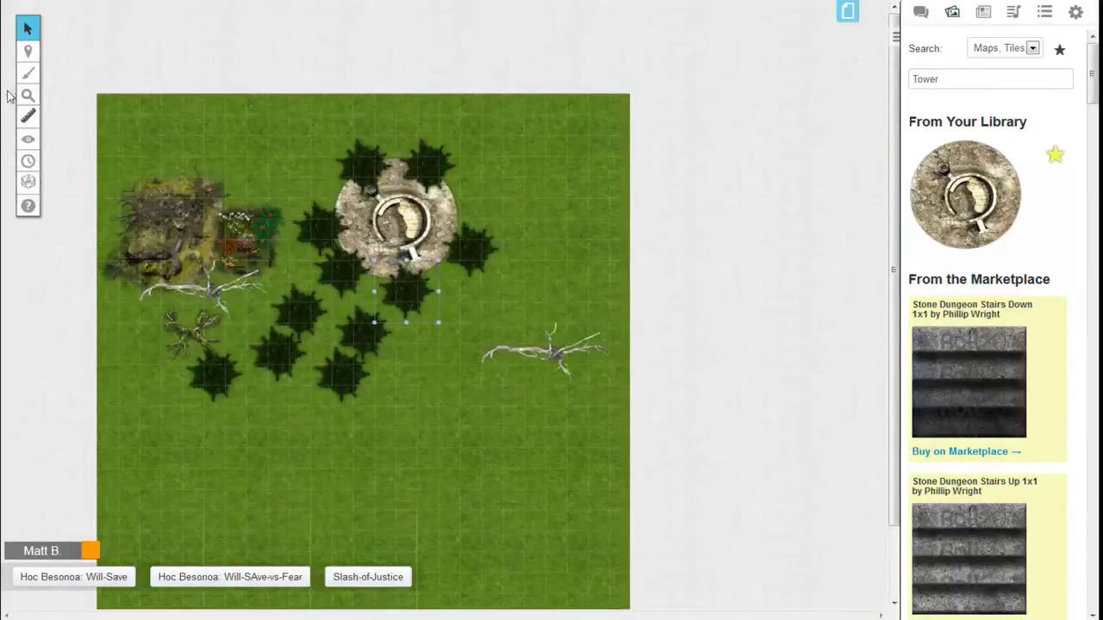
click(27, 94)
click(86, 89)
click(93, 213)
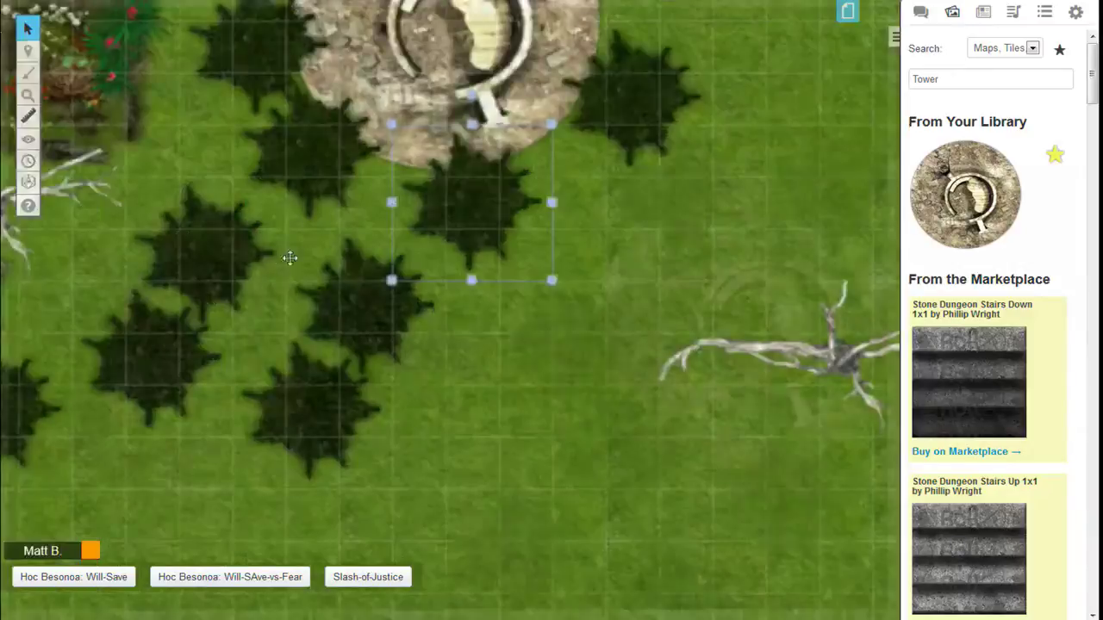
mouse_move(25, 102)
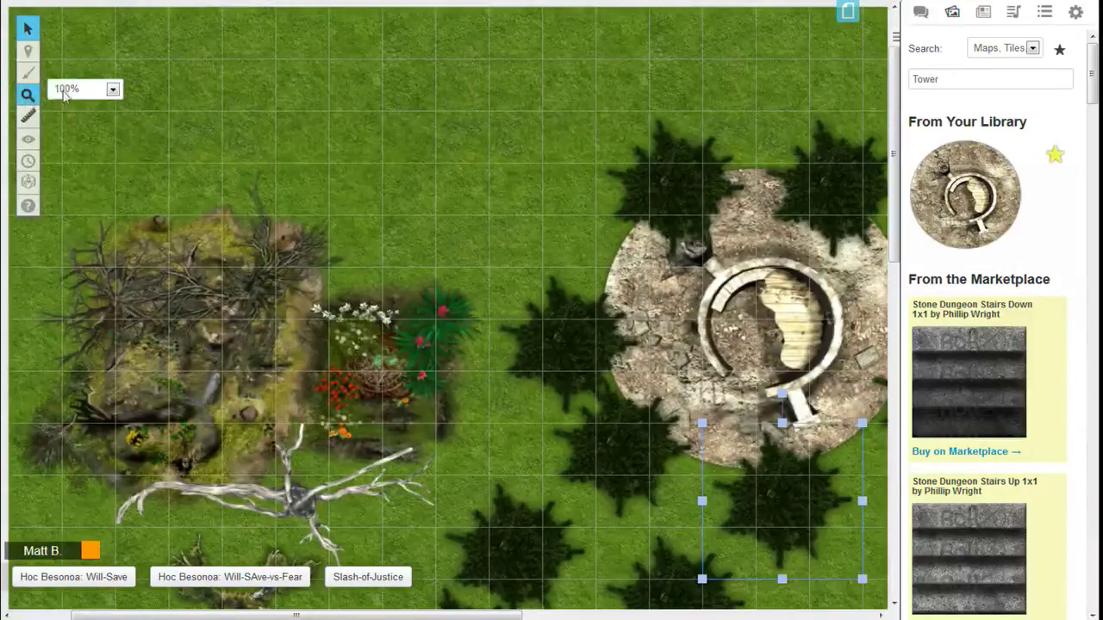
click(69, 89)
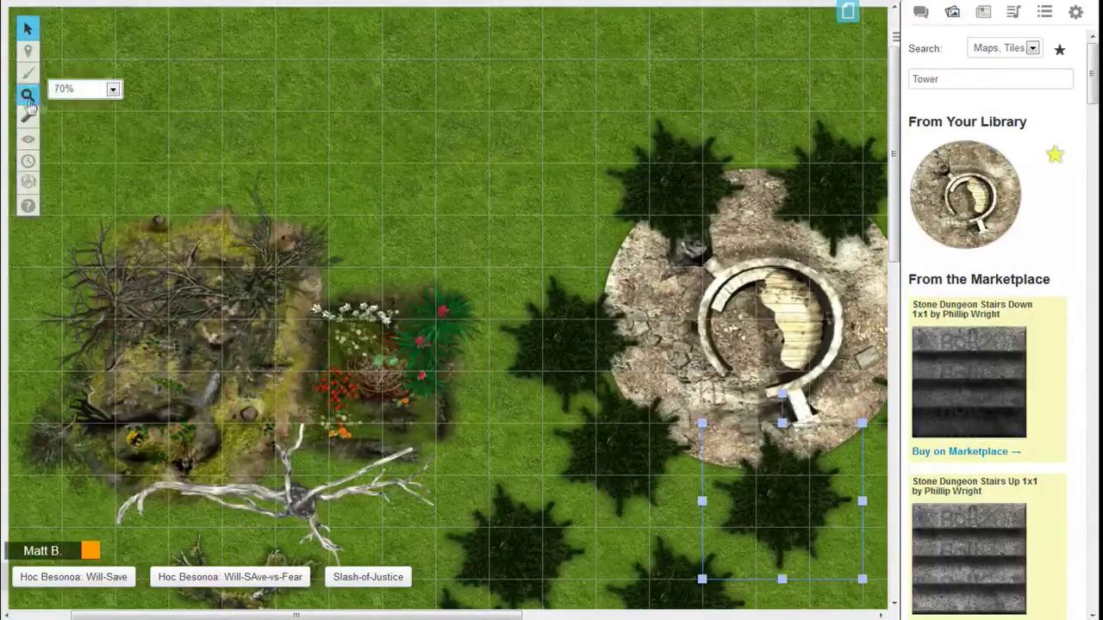
click(86, 89)
click(67, 167)
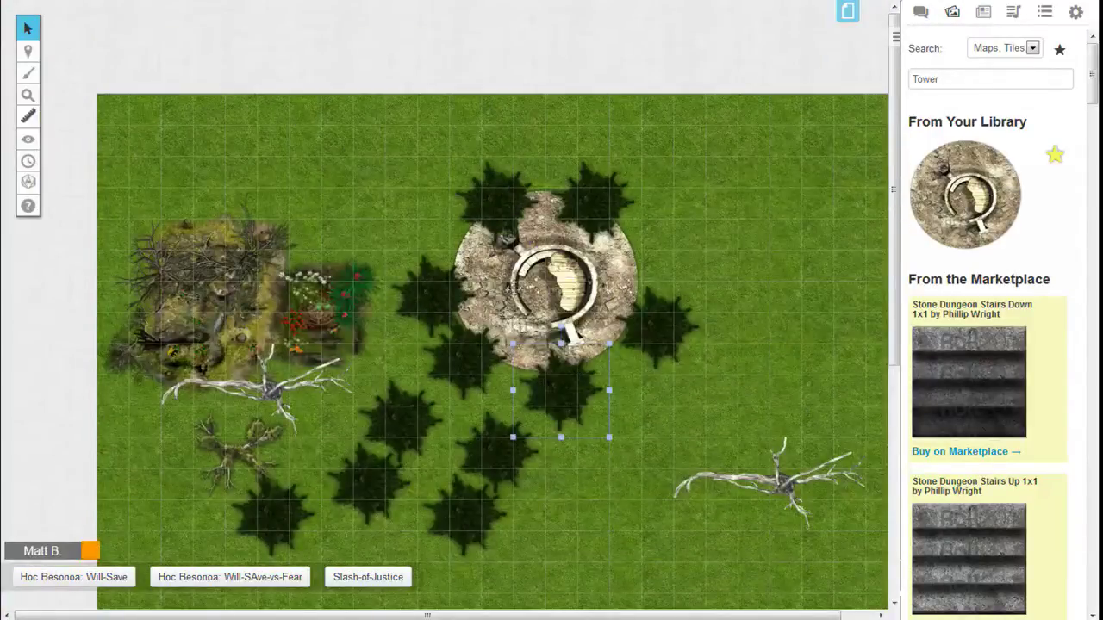
mouse_move(305, 320)
mouse_down()
mouse_move(321, 320)
mouse_move(307, 315)
mouse_up()
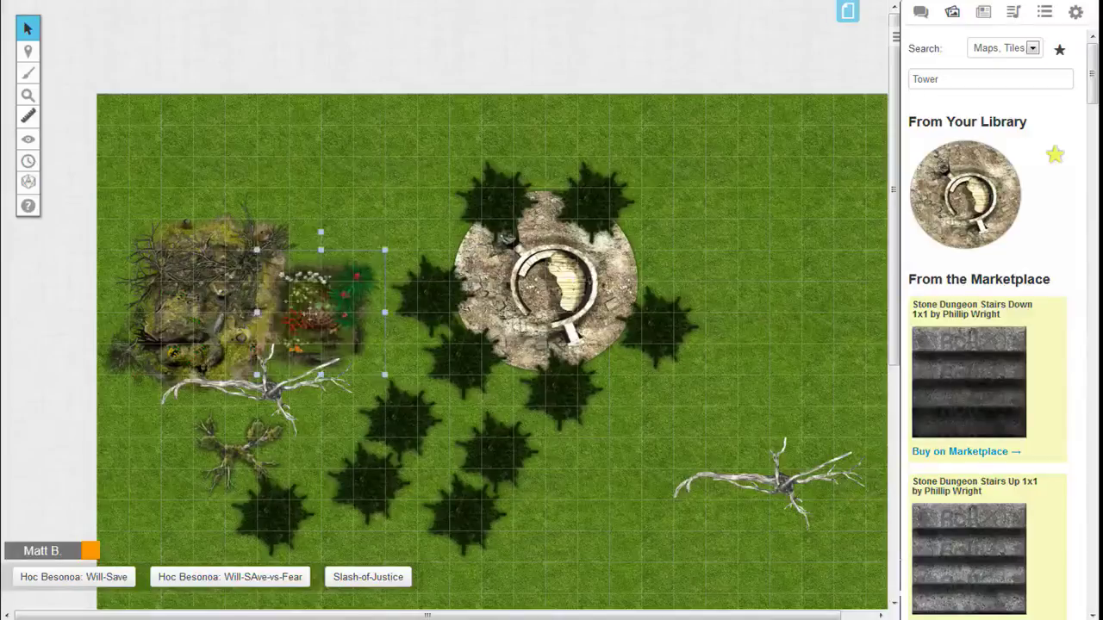
Step: Move the bare white tree from the lower grass to the map's upper edge, above the overgrown garden
drag(780, 483, 299, 139)
scroll(659, 237, down, 3)
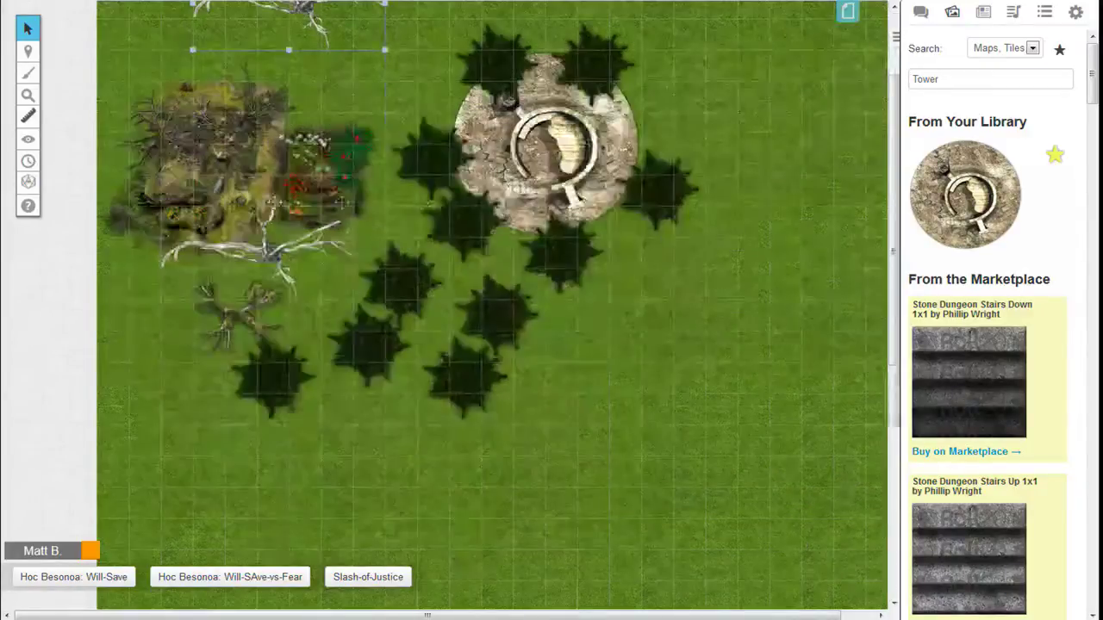
scroll(444, 261, up, 3)
mouse_move(23, 81)
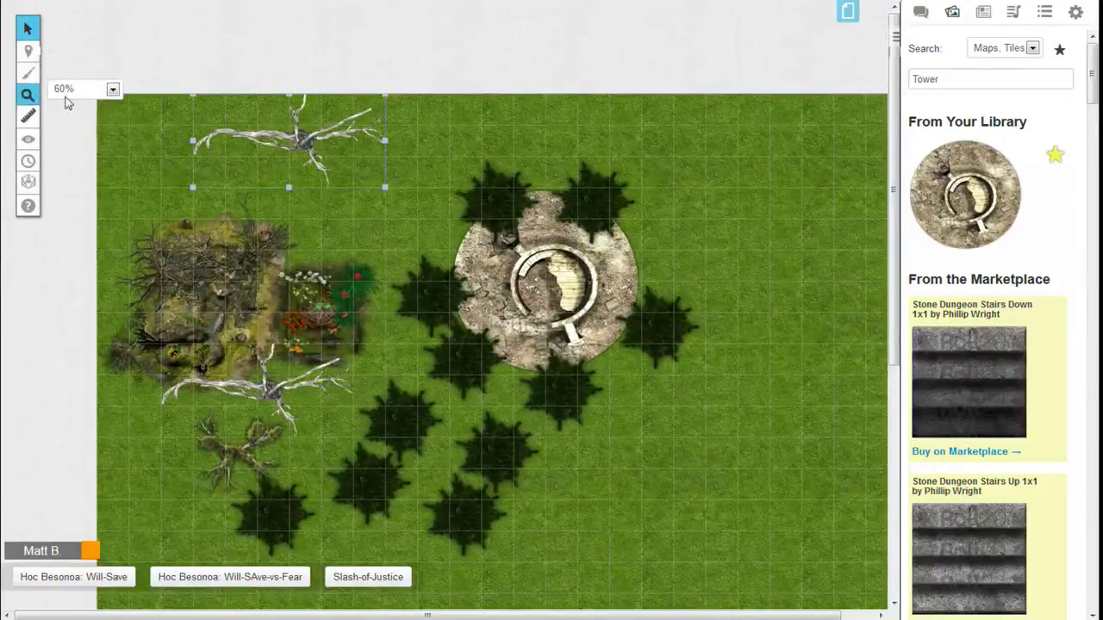
click(86, 87)
click(76, 153)
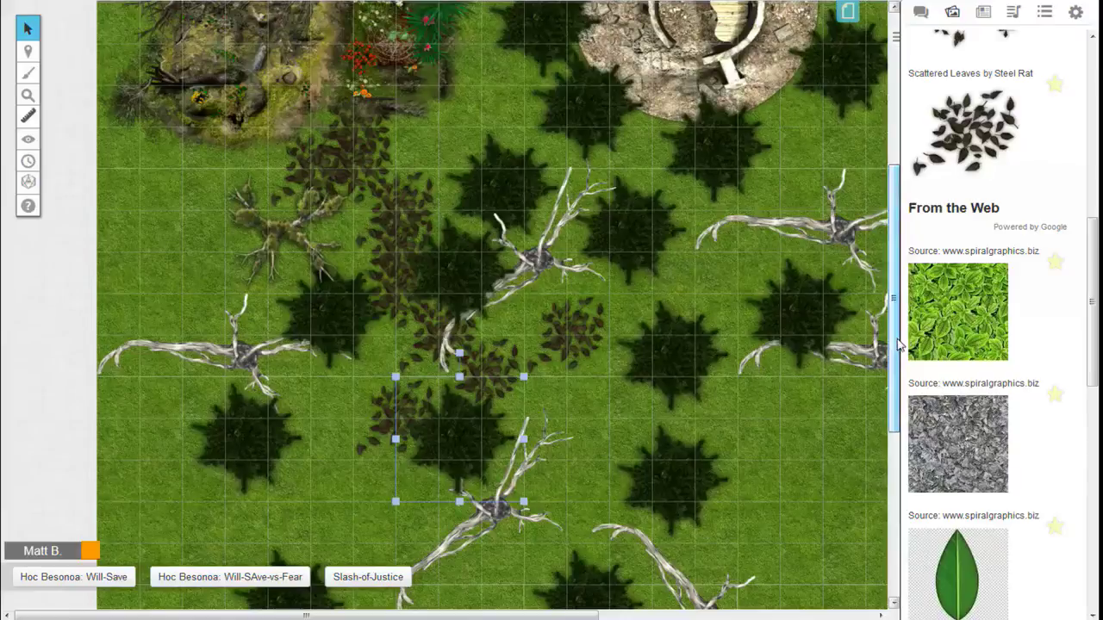
Step: Browse the leaf images in the art search results and review the garden, tower and tree areas of the map
scroll(954, 246, up, 3)
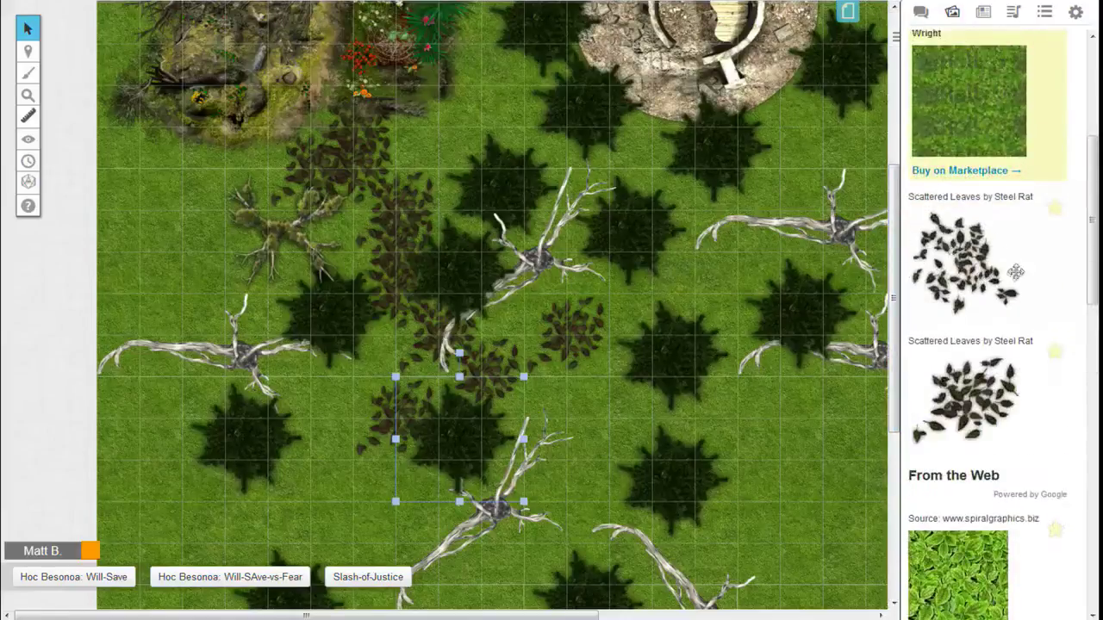
scroll(975, 299, up, 5)
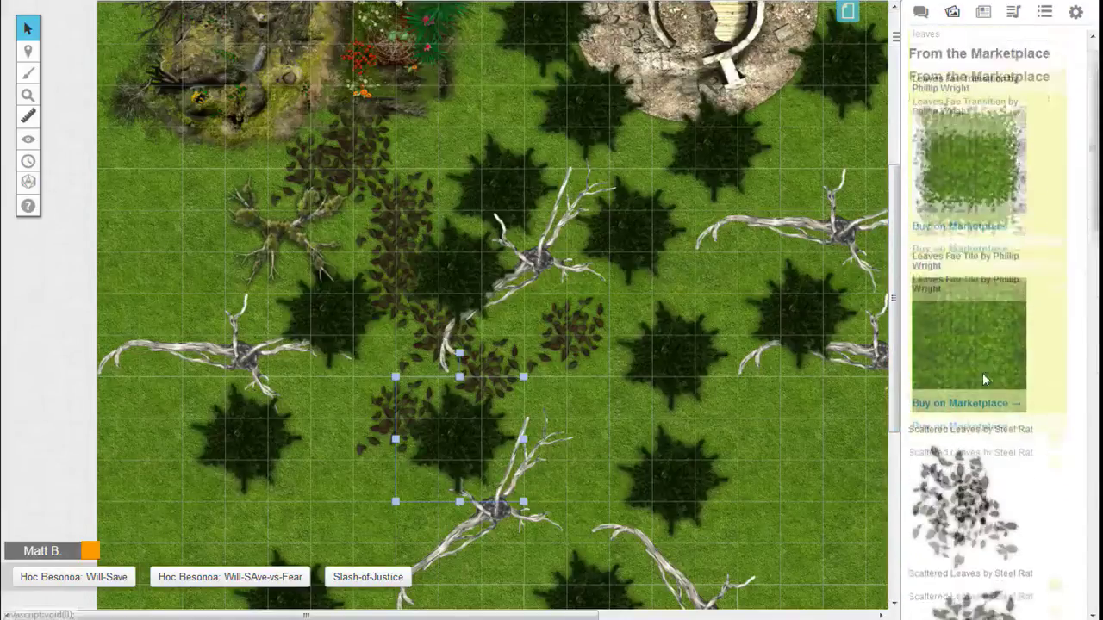
scroll(1081, 226, down, 5)
scroll(1082, 226, down, 3)
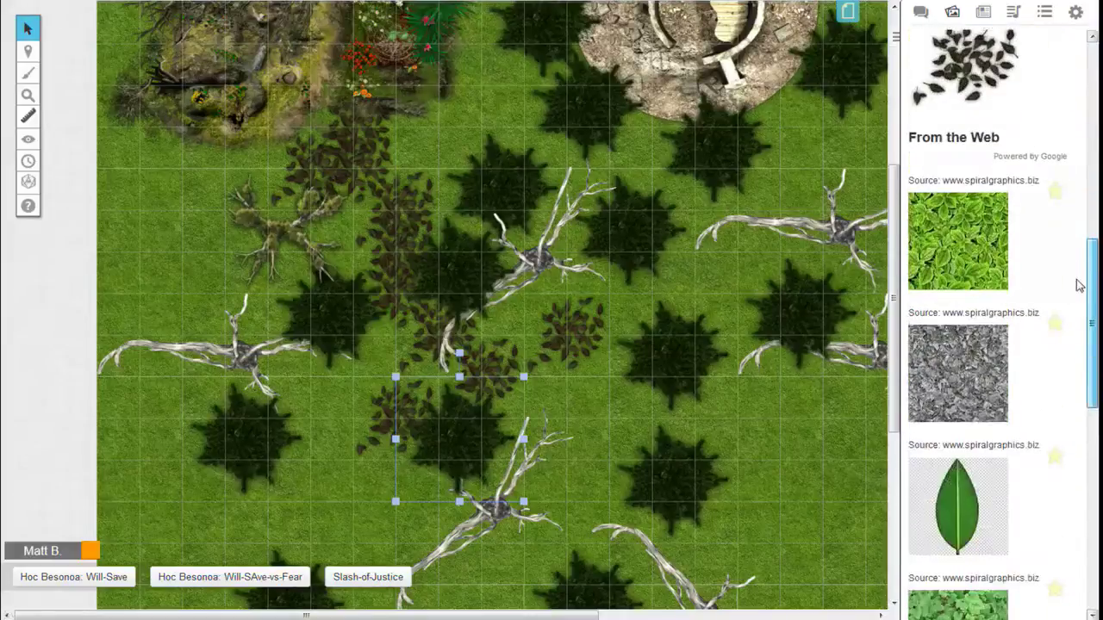
scroll(1073, 291, down, 5)
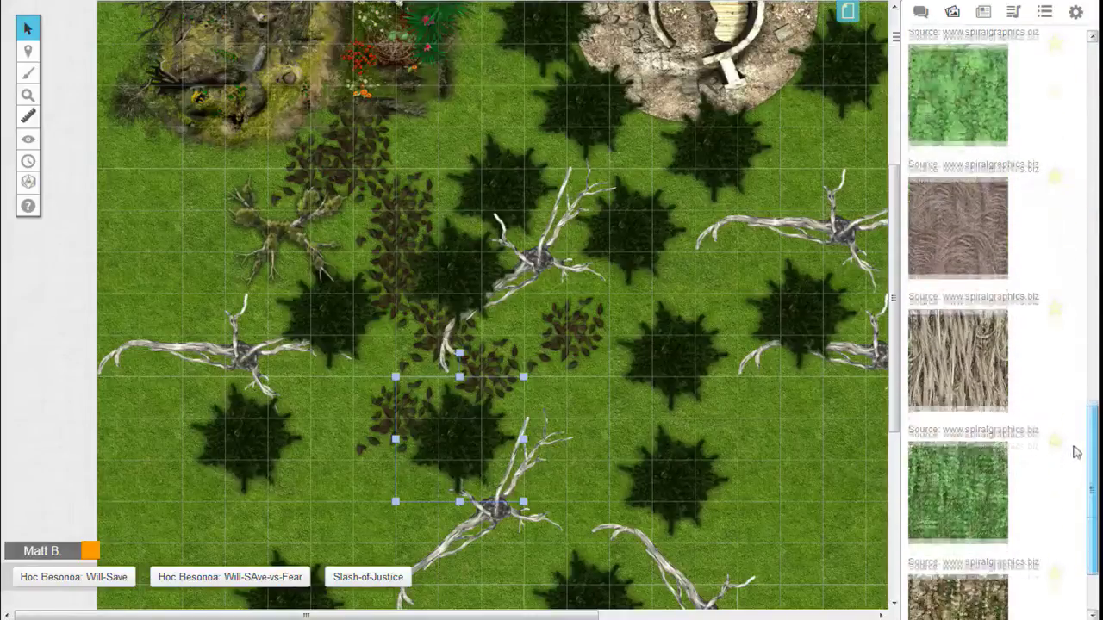
scroll(1068, 207, up, 5)
scroll(1068, 207, up, 5)
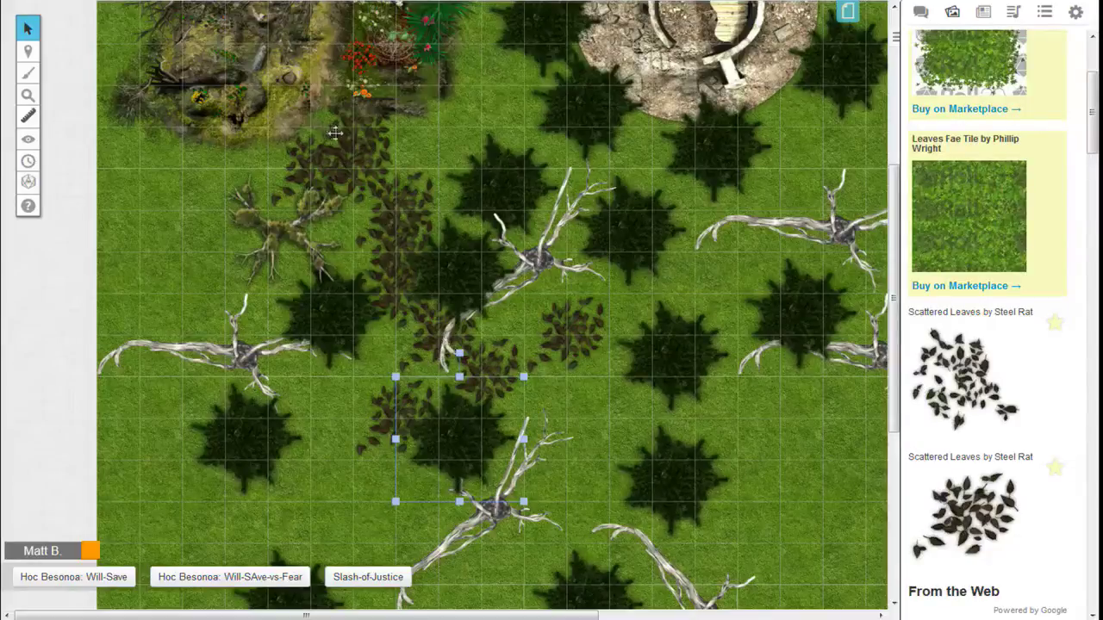
scroll(345, 138, up, 5)
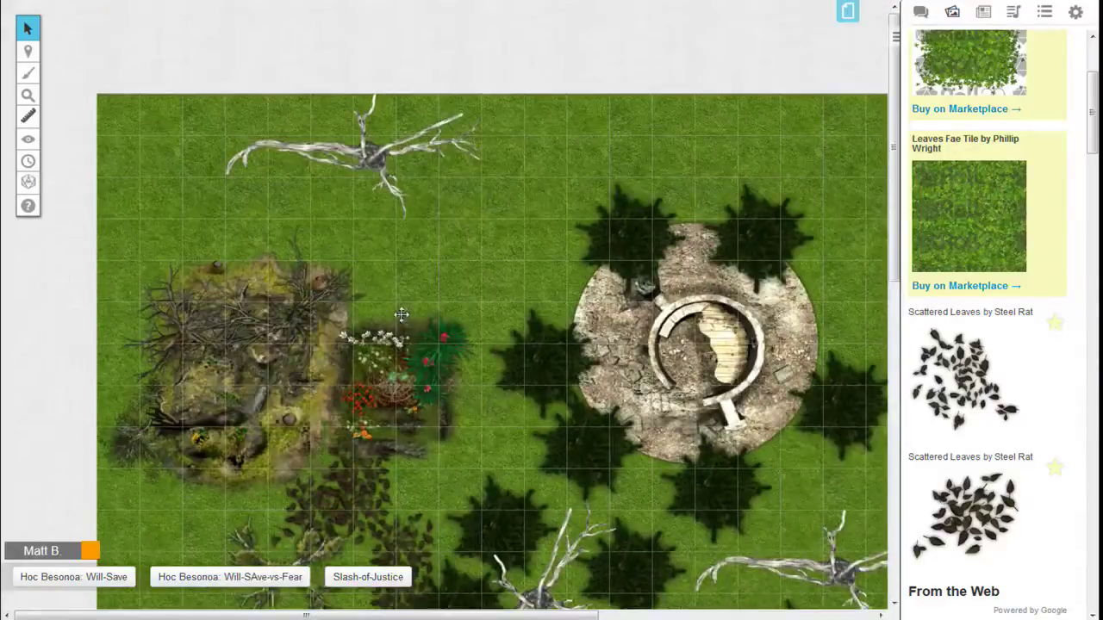
scroll(401, 315, down, 2)
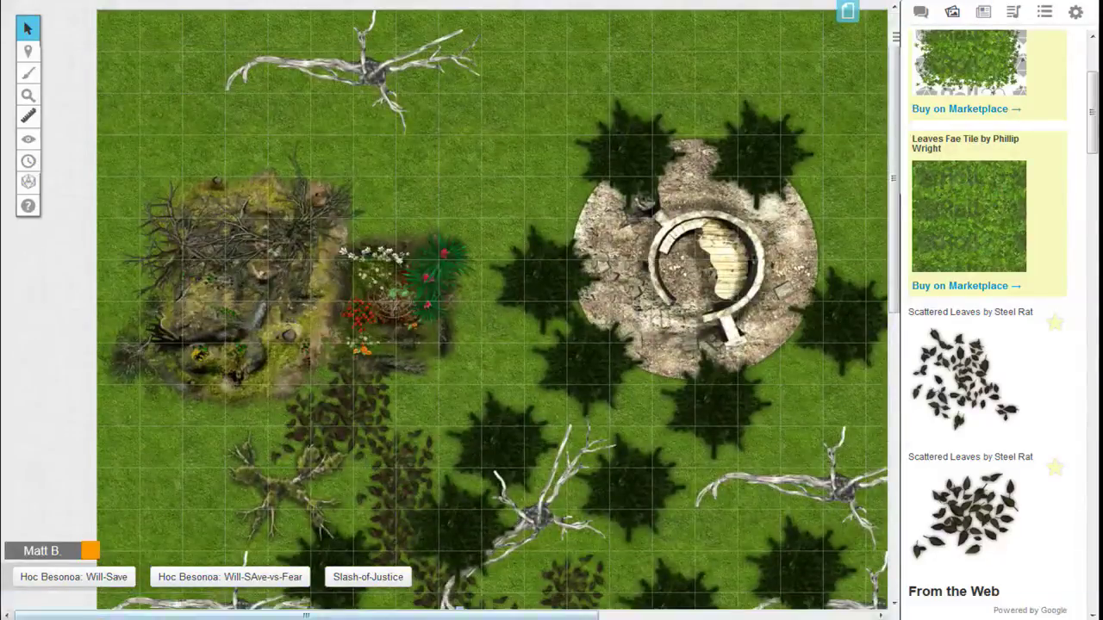
scroll(391, 344, down, 2)
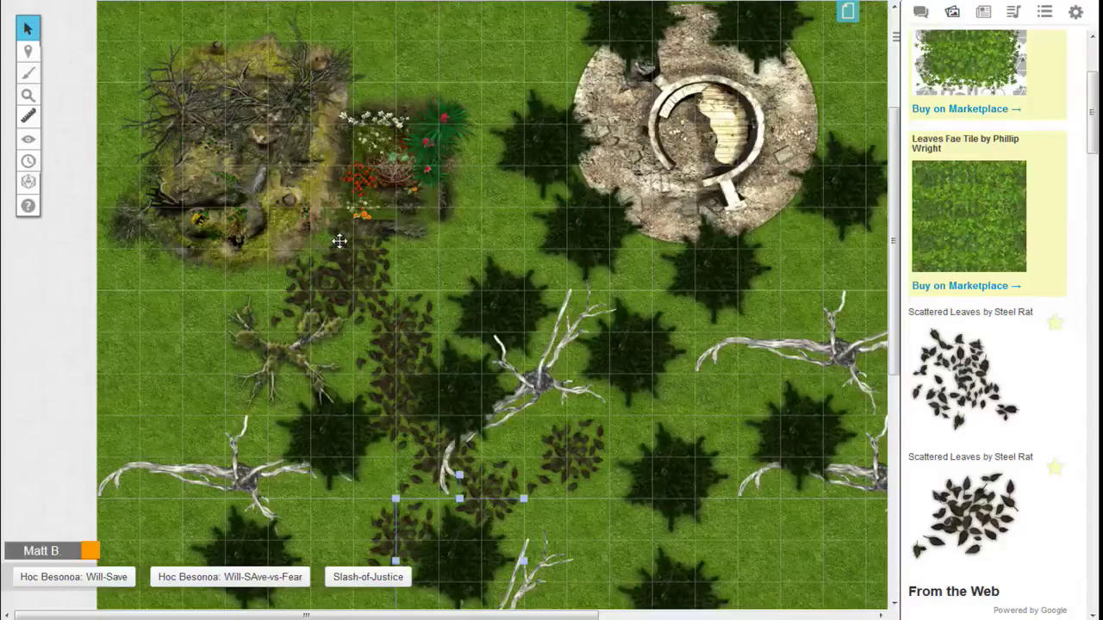
Step: Set the zoom to 50% and move a leaf patch from below the garden to the grass between the dark trees south of the tower
mouse_move(27, 95)
click(82, 88)
click(81, 157)
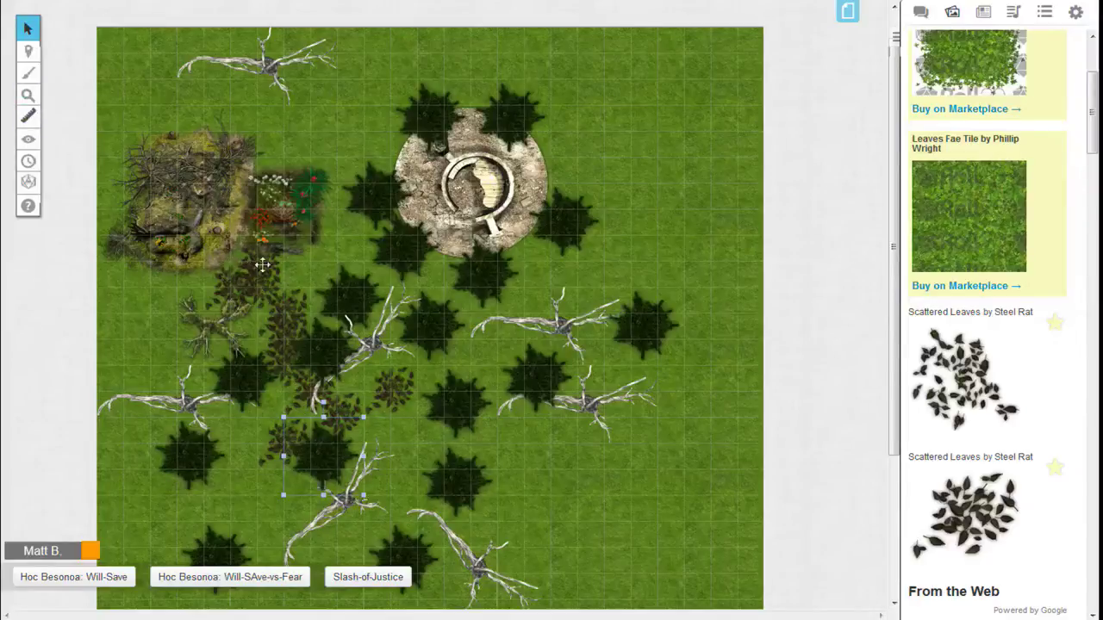
drag(262, 264, 475, 339)
click(268, 295)
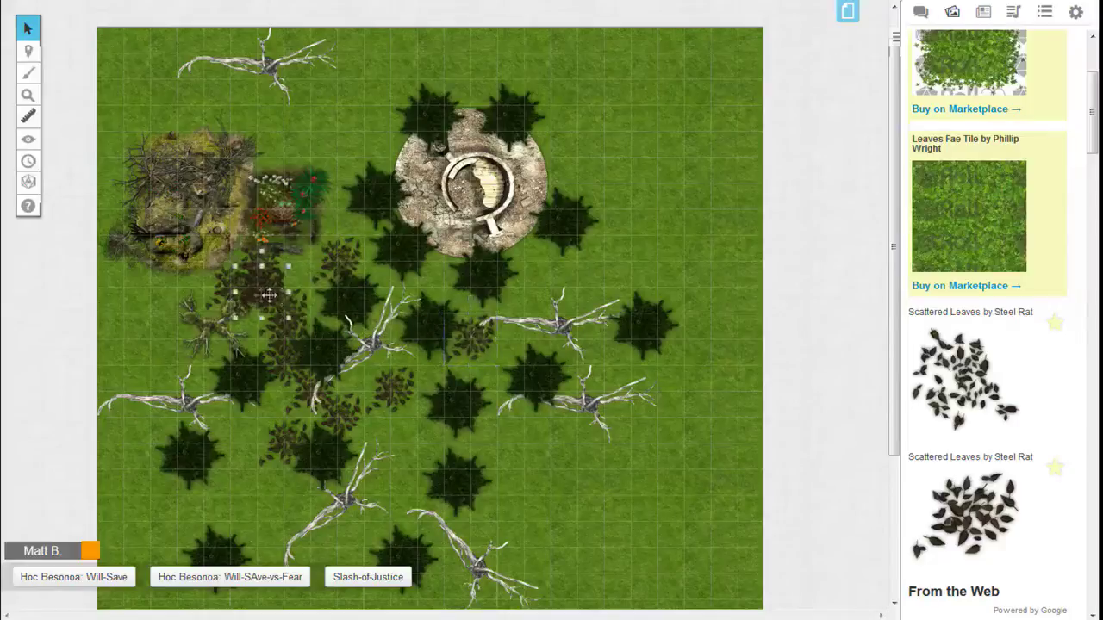
Step: Tuck a leaf patch against the garden's lower corner and place the mossy tree just below the garden
drag(269, 294, 170, 305)
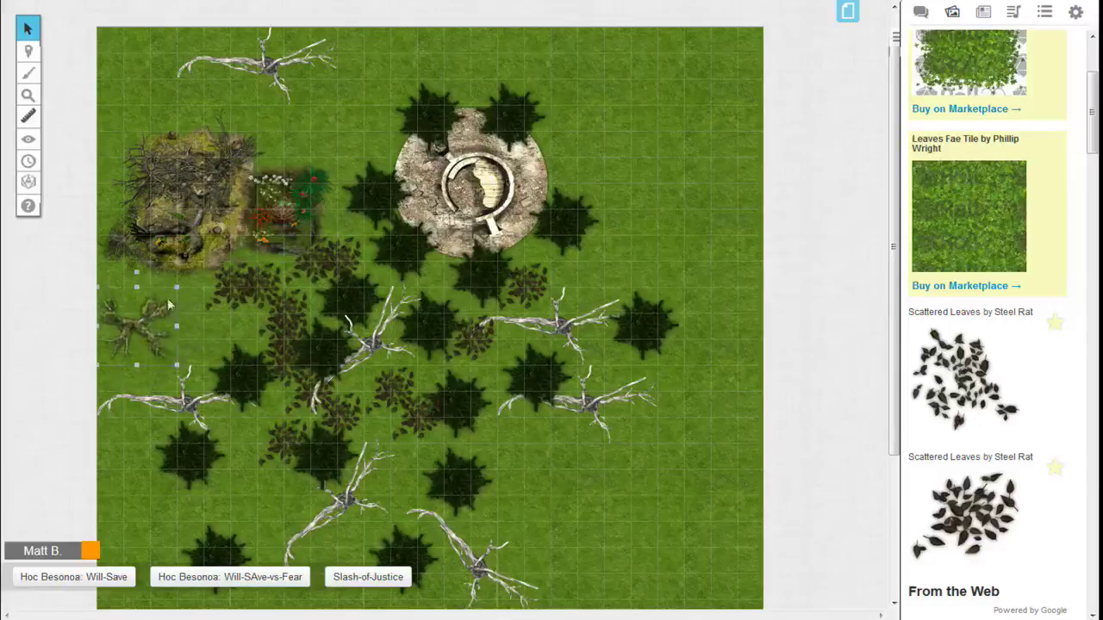
drag(207, 267, 297, 338)
drag(222, 315, 222, 274)
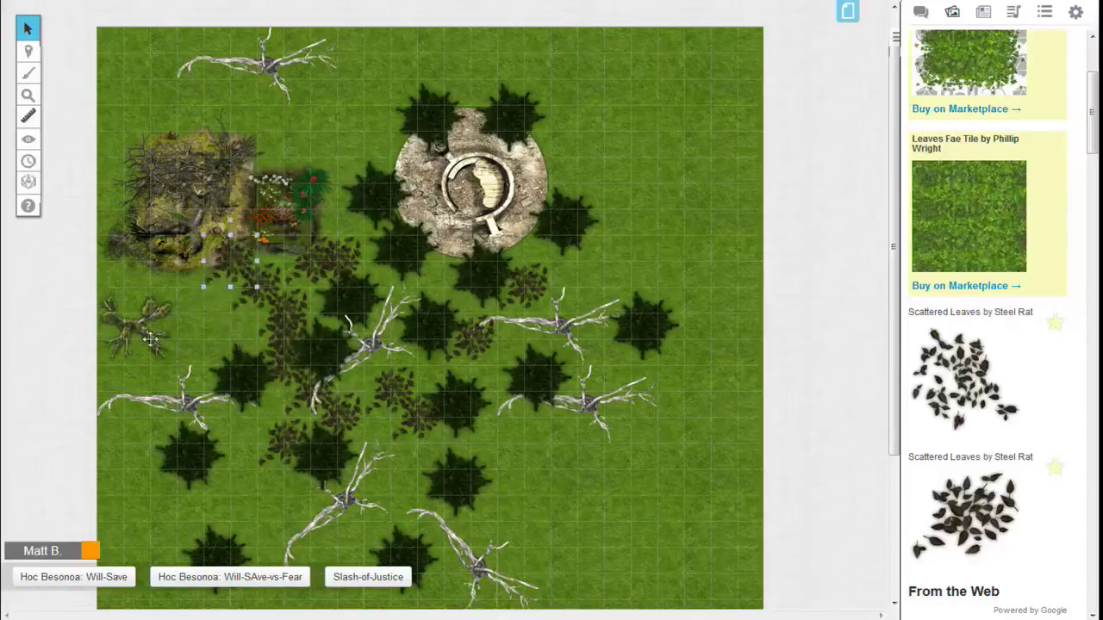
drag(121, 337, 191, 347)
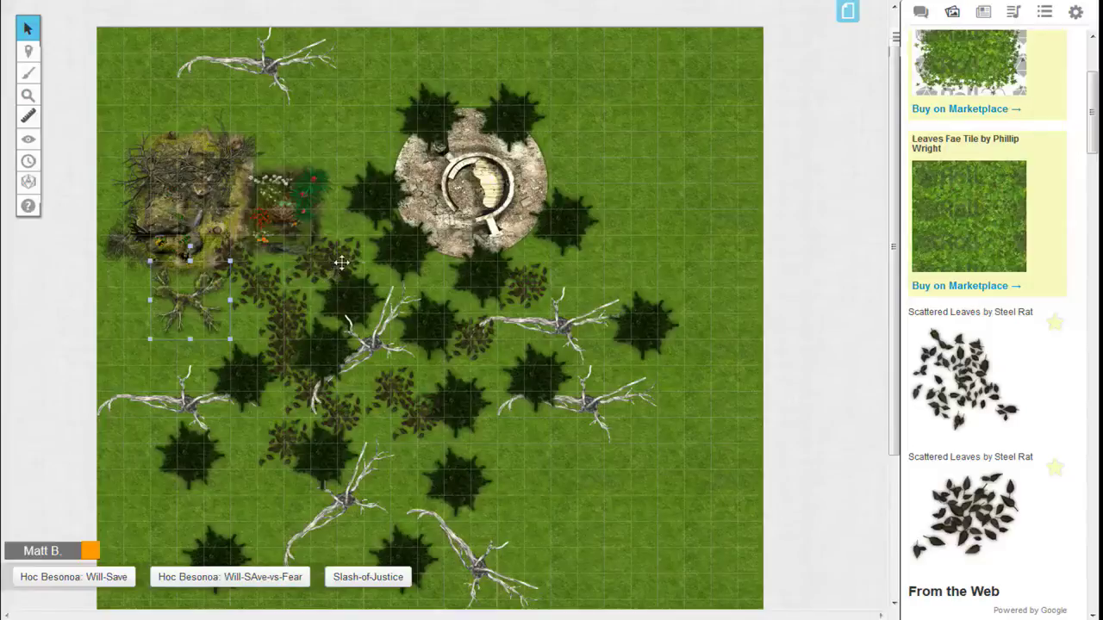
Step: Rearrange the leaf patches among the dark trees into a continuous trail curving from the garden towards the trees south of the tower
mouse_move(341, 263)
mouse_down()
mouse_move(328, 253)
mouse_move(360, 253)
mouse_move(355, 277)
mouse_move(316, 268)
mouse_move(357, 261)
mouse_up()
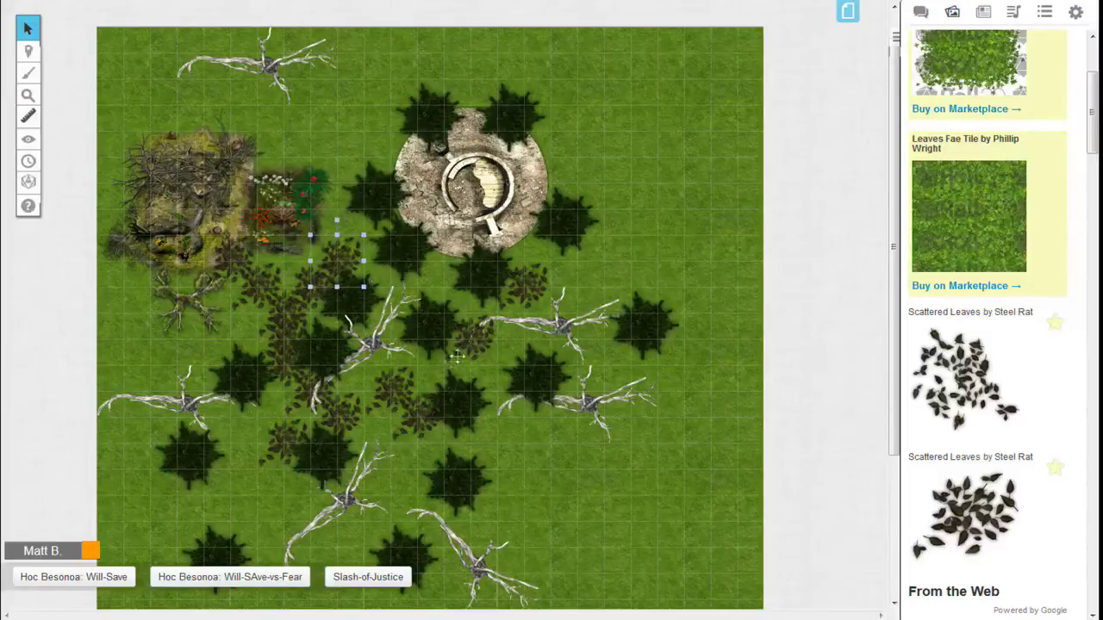
drag(343, 418, 373, 430)
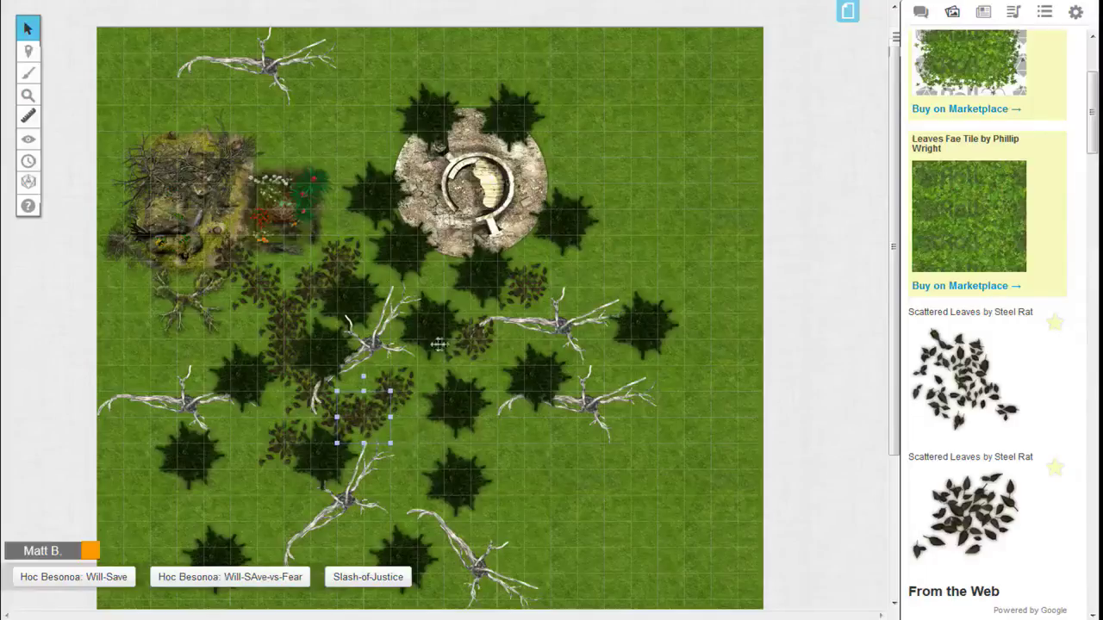
drag(465, 346, 412, 373)
drag(541, 287, 479, 362)
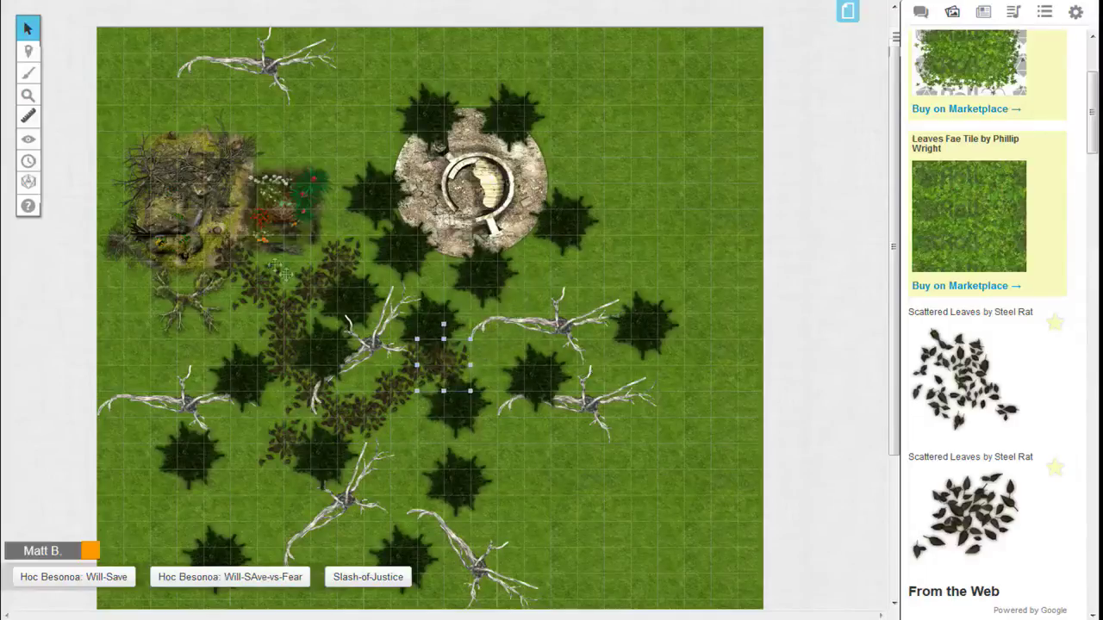
Step: Review the map layout at 100% and 40% zoom, finishing at 100% with the ruined tower in view
click(28, 95)
click(84, 89)
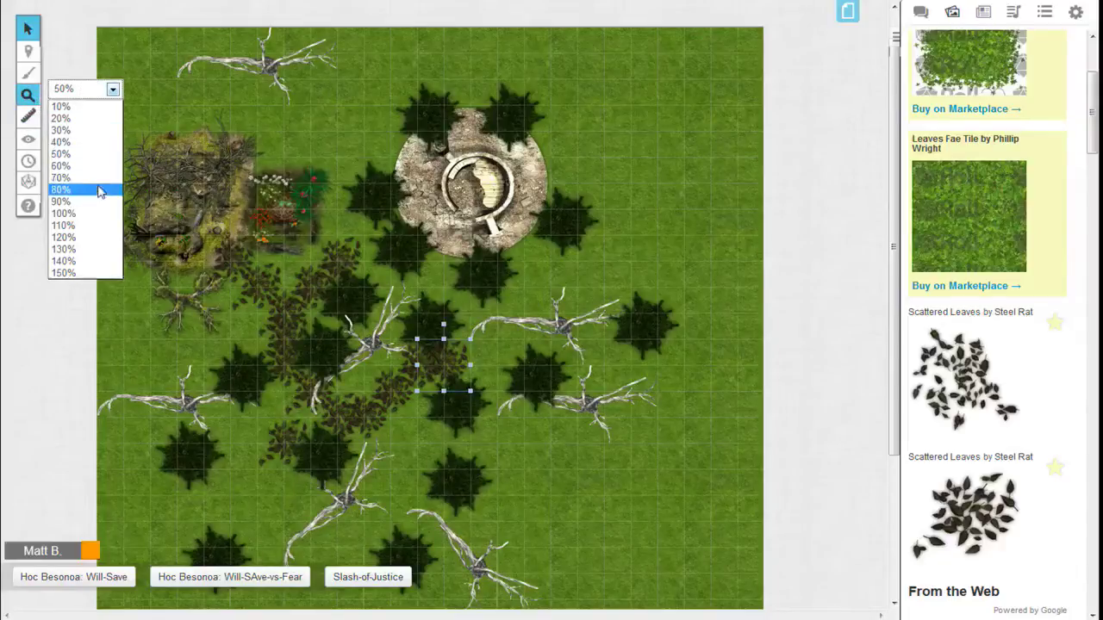
click(97, 214)
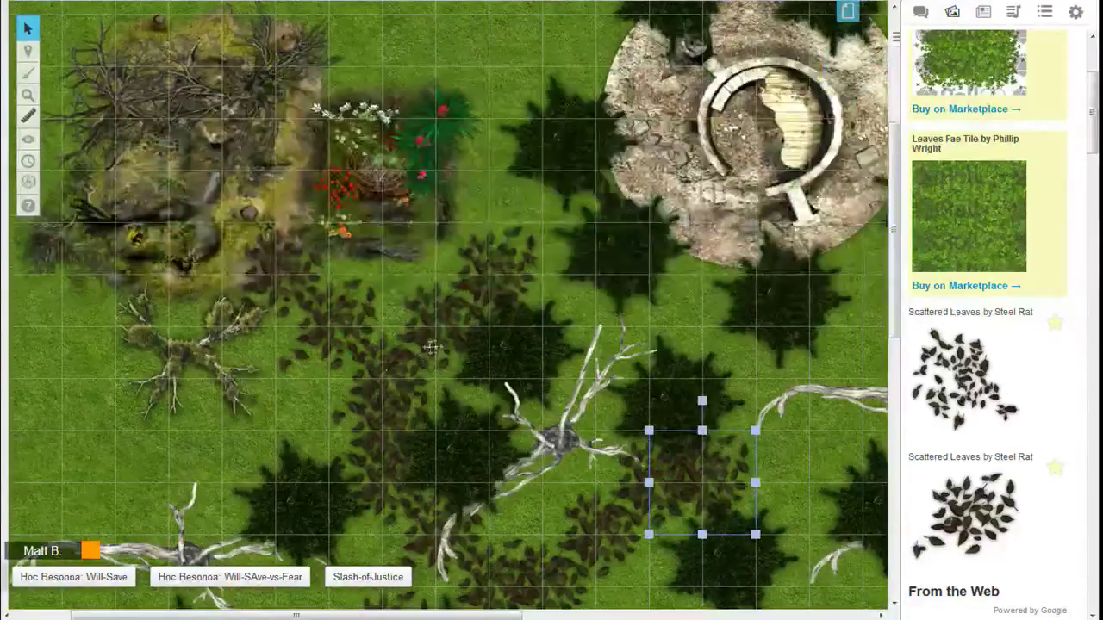
click(28, 95)
click(85, 88)
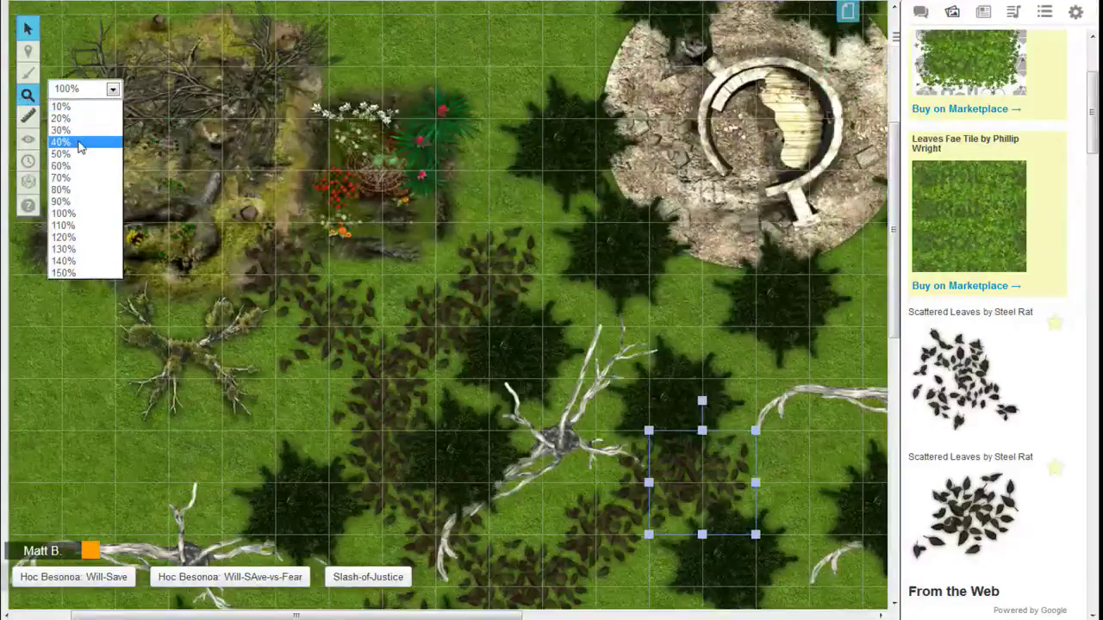
click(80, 141)
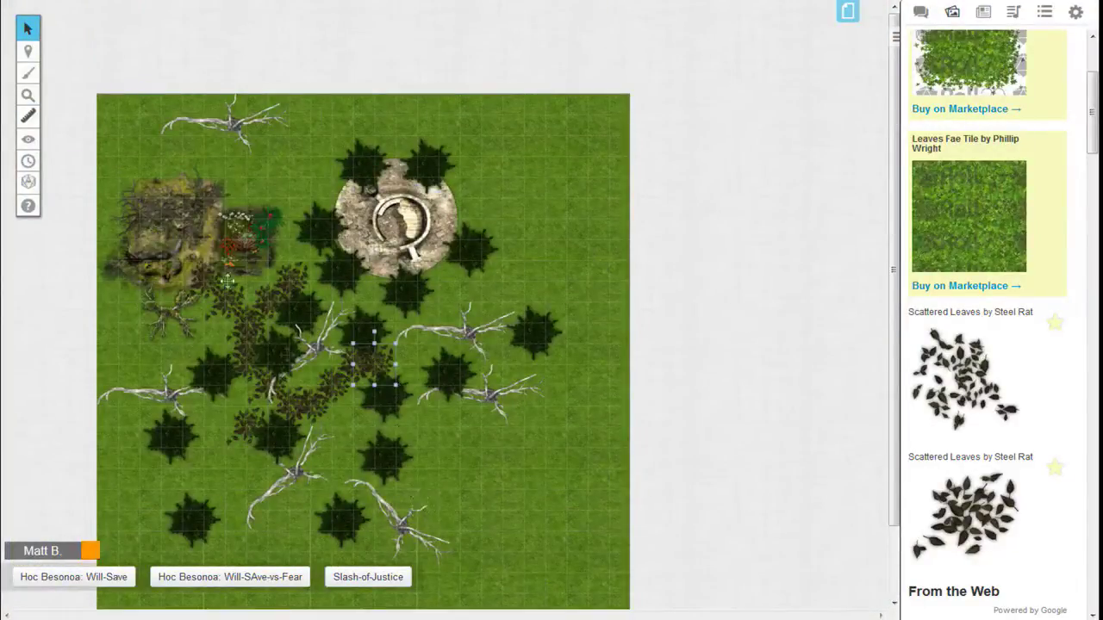
mouse_move(28, 78)
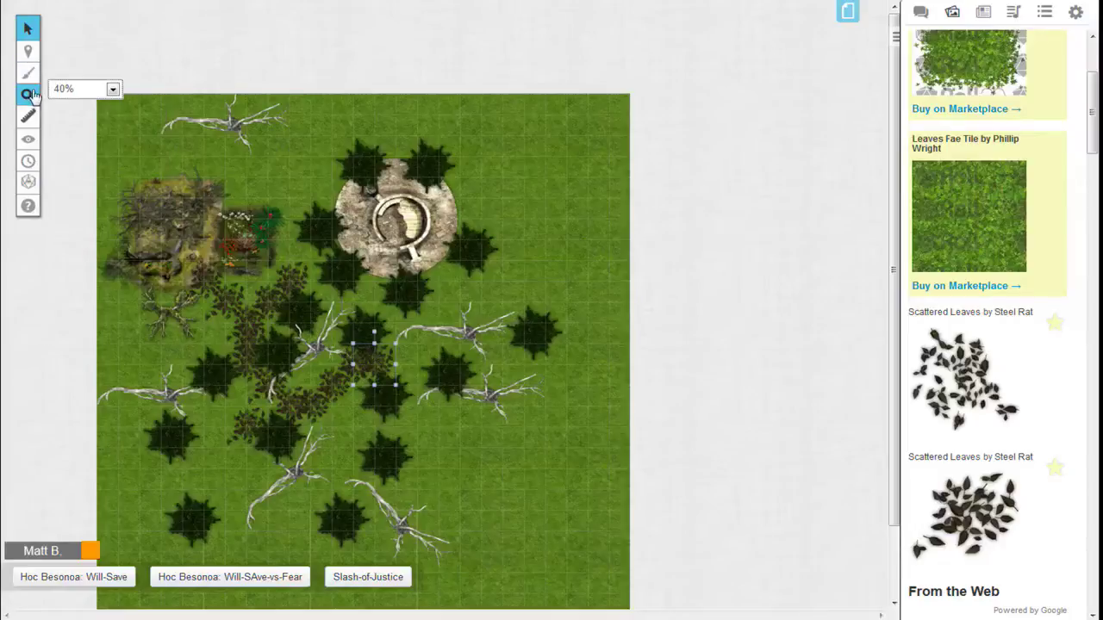
click(75, 90)
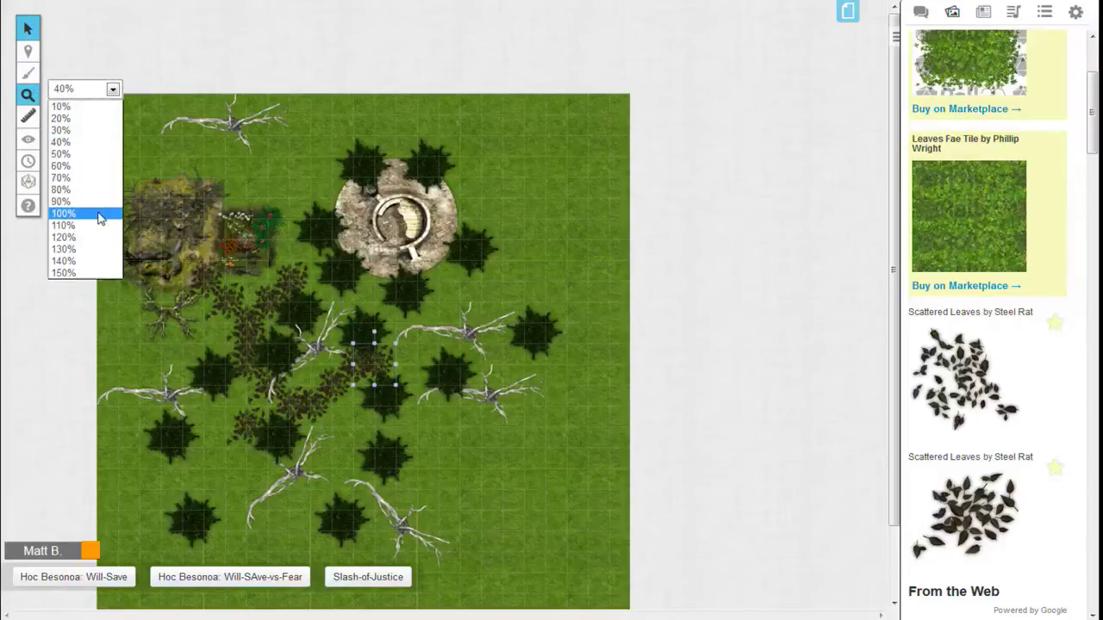
click(98, 215)
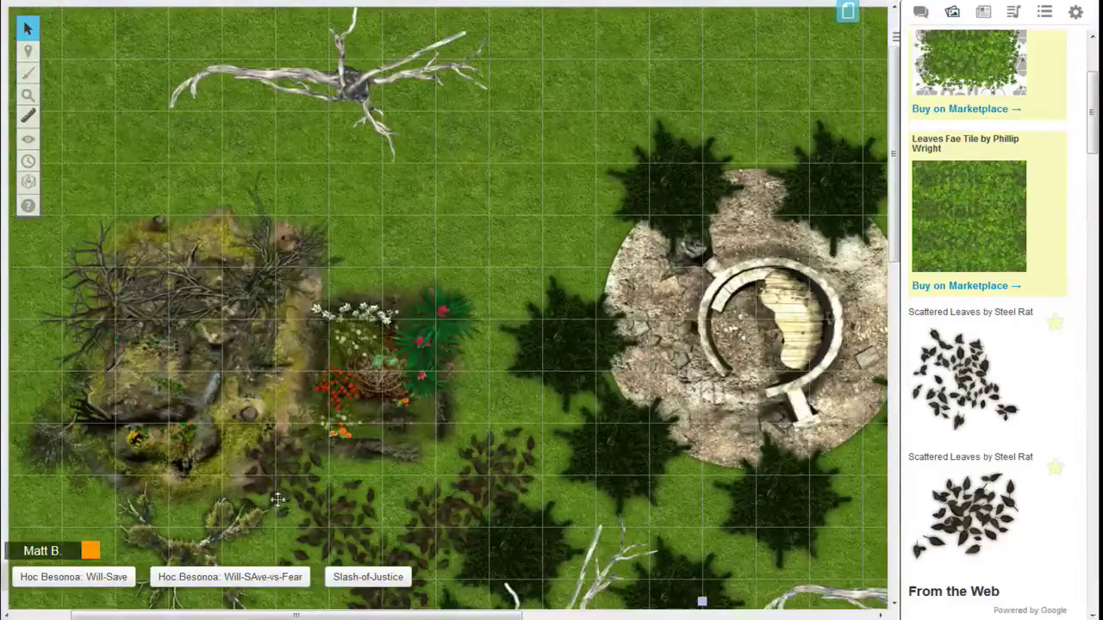
drag(439, 615, 555, 615)
click(511, 301)
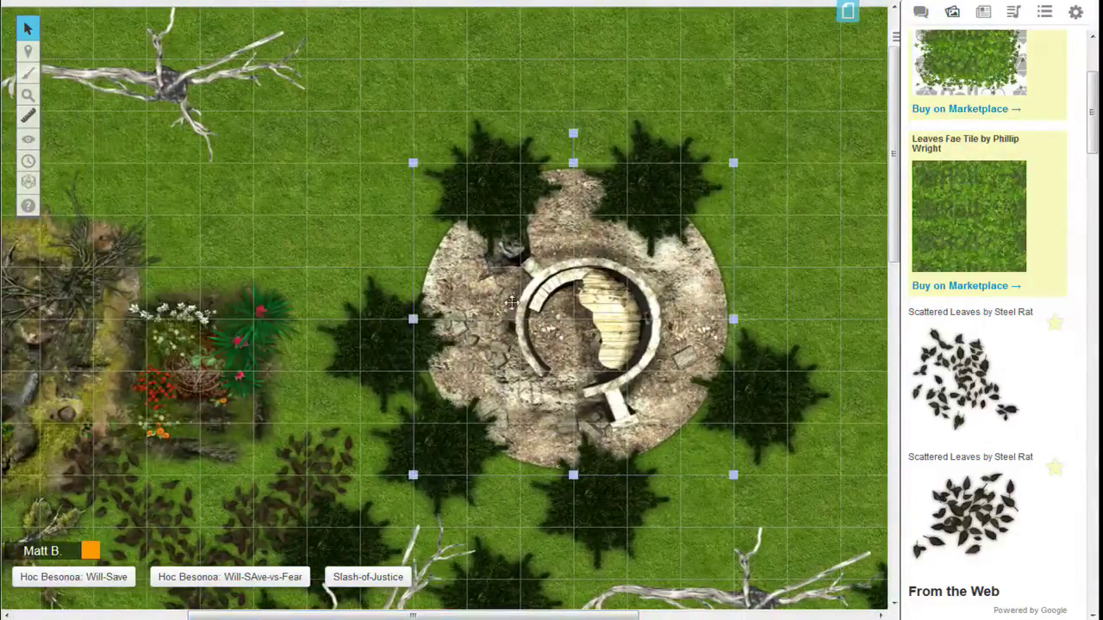
mouse_move(612, 275)
mouse_down()
mouse_move(591, 271)
mouse_move(603, 284)
mouse_up()
drag(310, 615, 274, 606)
mouse_move(680, 300)
mouse_down()
mouse_move(666, 301)
mouse_move(678, 300)
mouse_up()
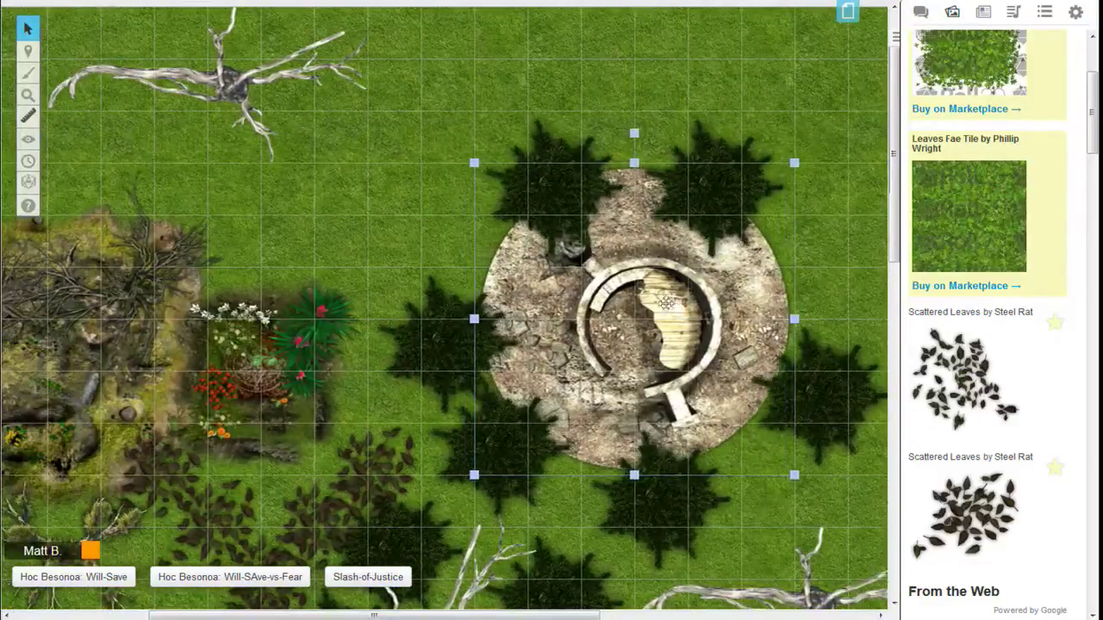
click(407, 248)
click(577, 309)
click(322, 164)
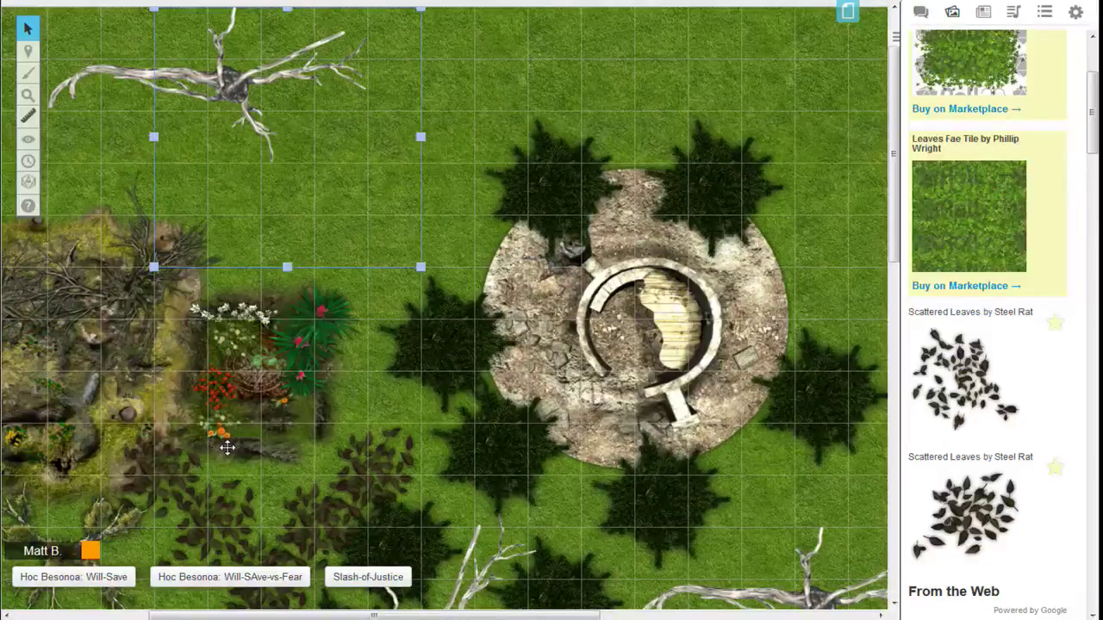
Step: Add the +20 and +10 images from the Windows Pictures library, placing +20 beside the tower's upper-left tree and +10 above the garden
click(114, 608)
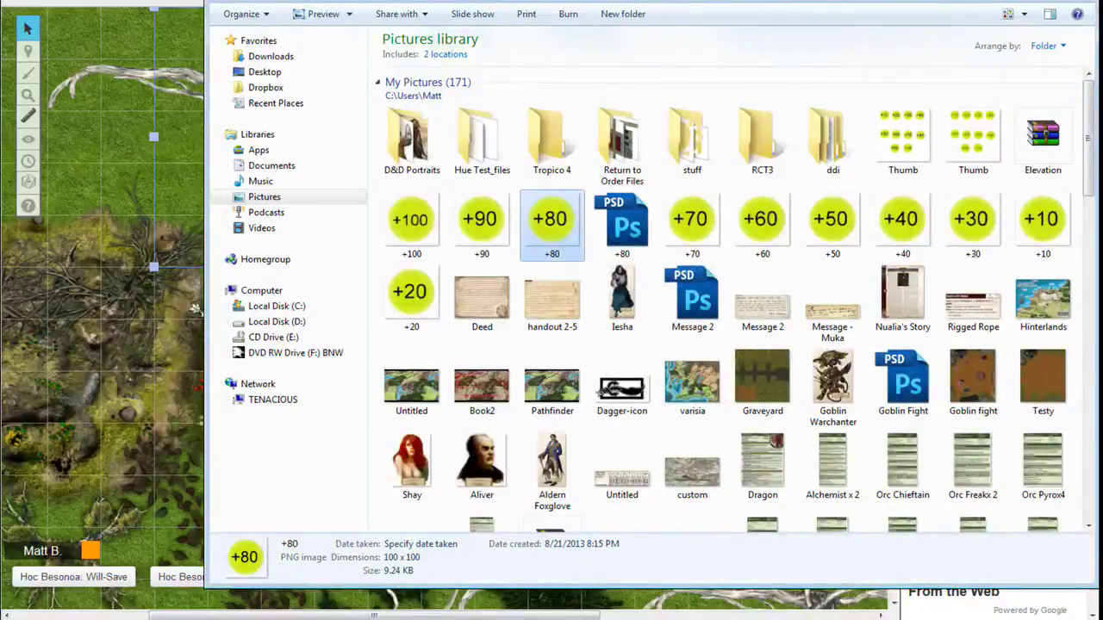
drag(551, 2, 789, 1)
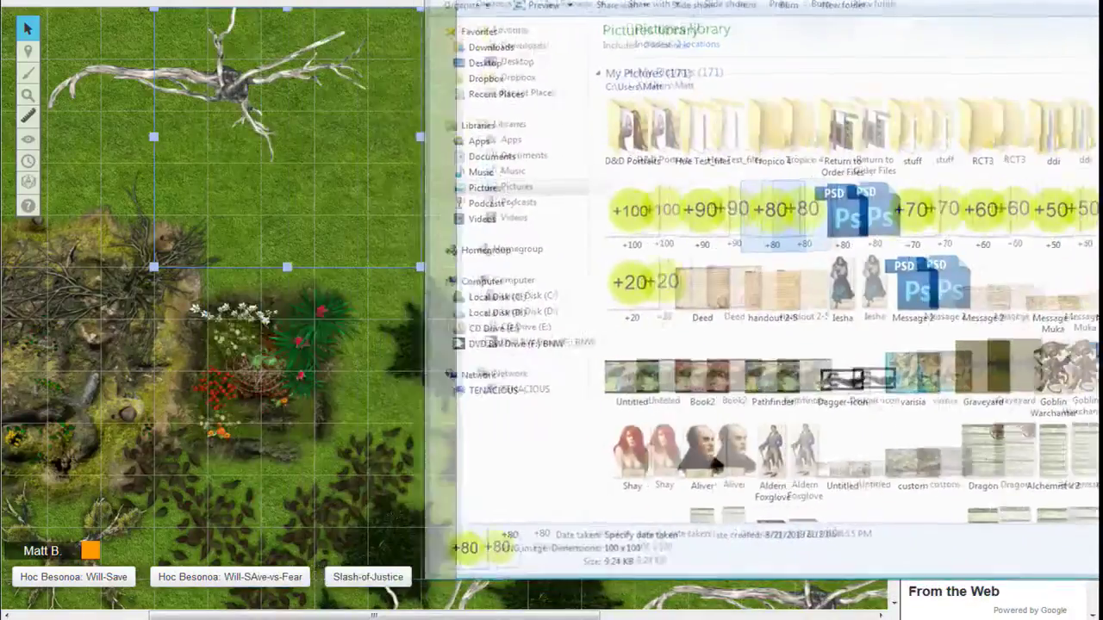
drag(752, 293, 437, 207)
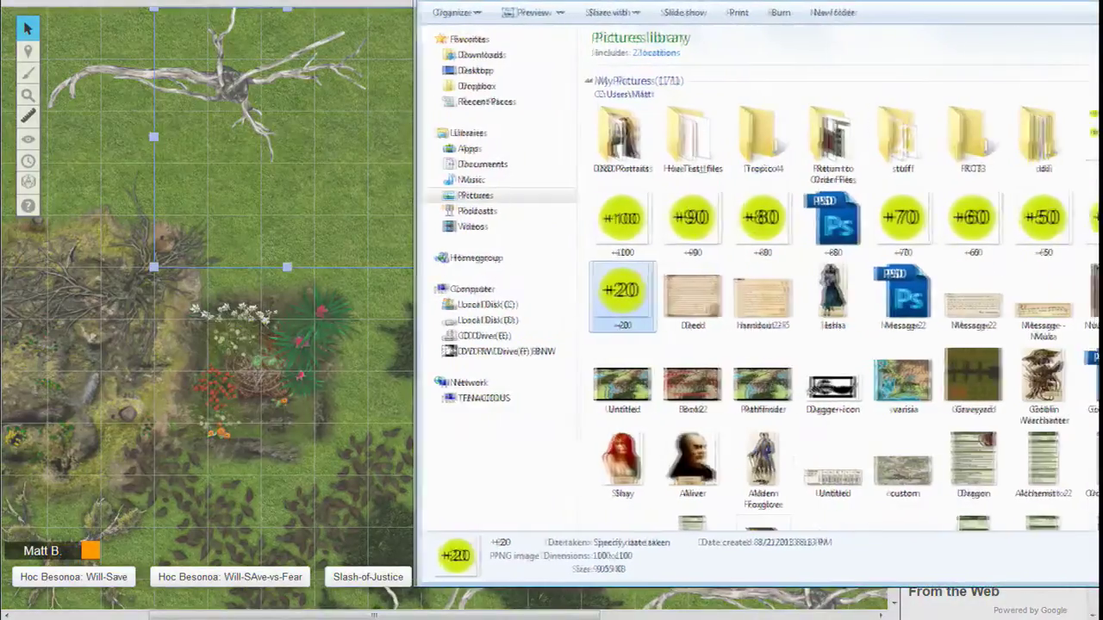
drag(758, 2, 582, 3)
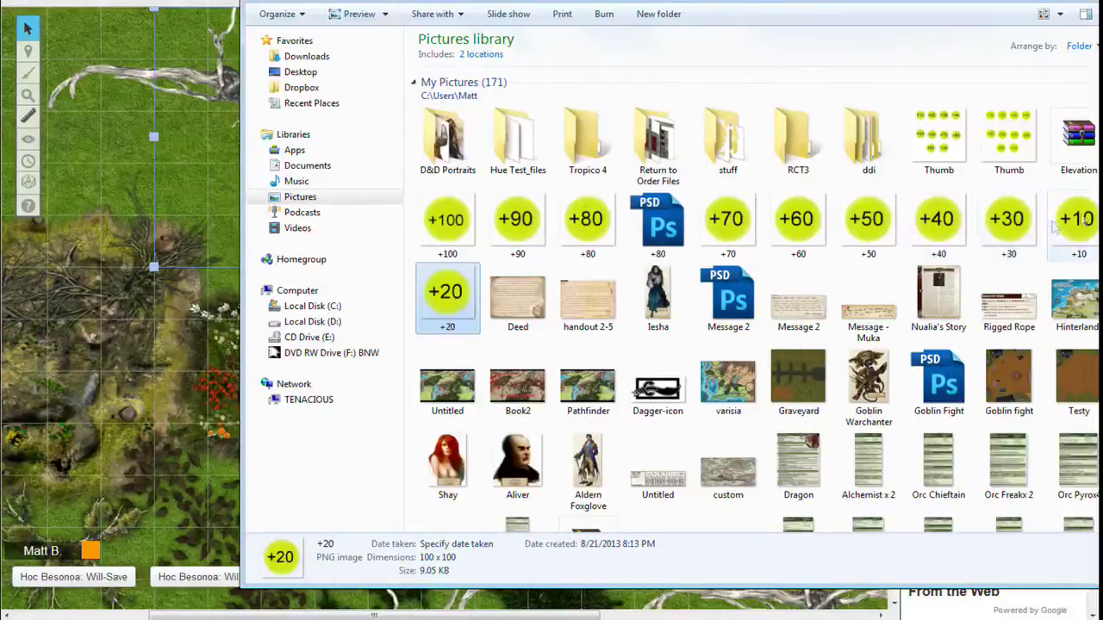
drag(1054, 226, 130, 206)
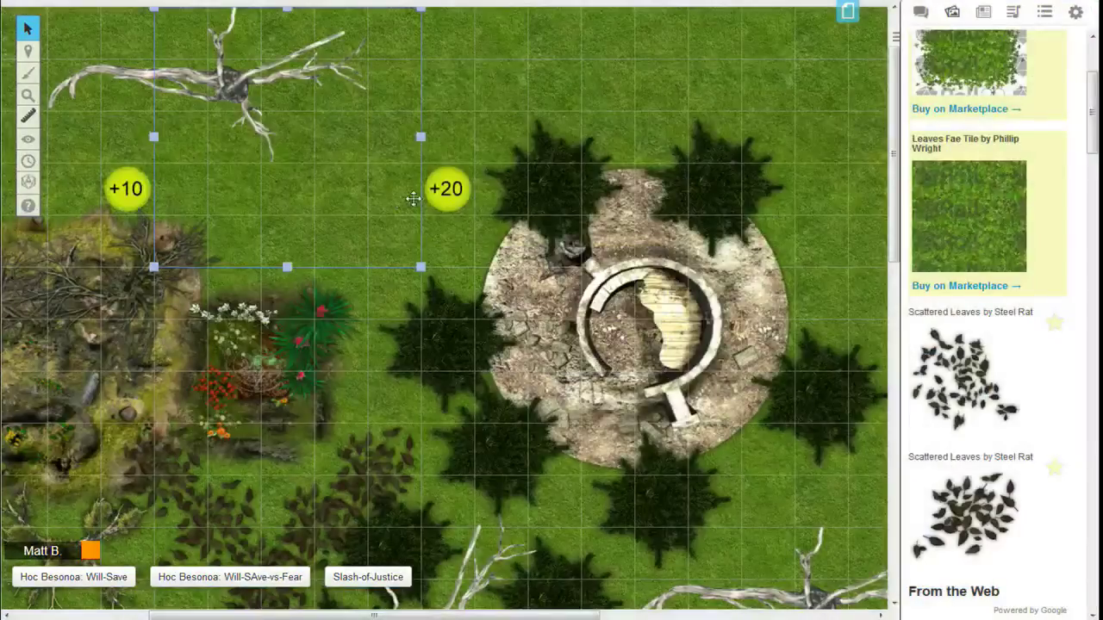
click(454, 191)
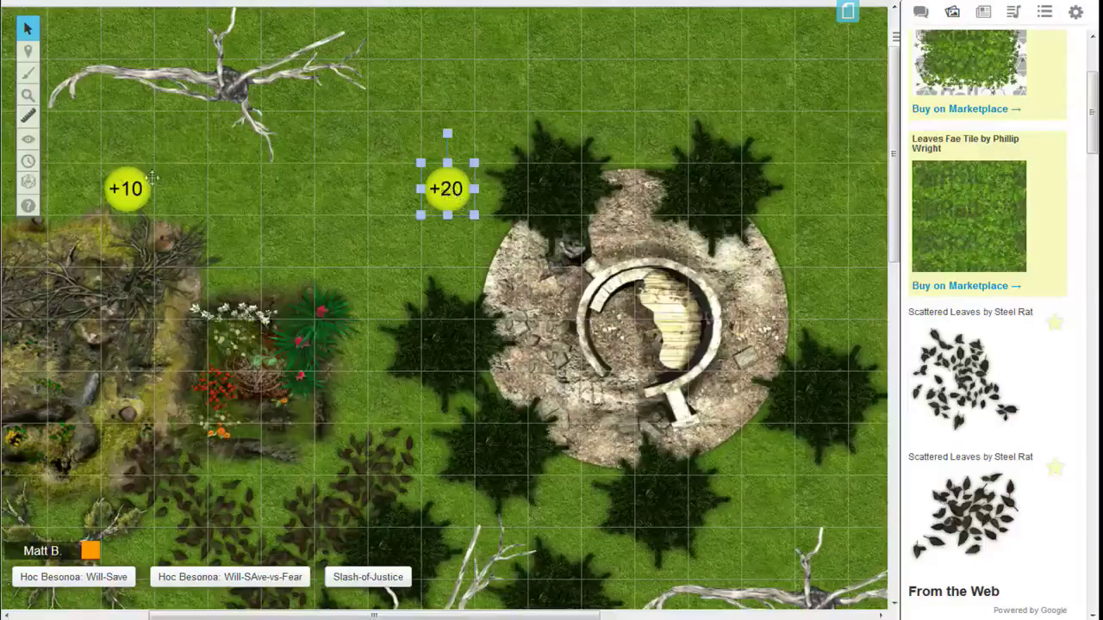
Step: Place the +10 marker directly below +20, move both markers to the GM layer, and make GM Info Overlay the active layer
drag(131, 172, 452, 185)
click(468, 242)
shift+click(450, 188)
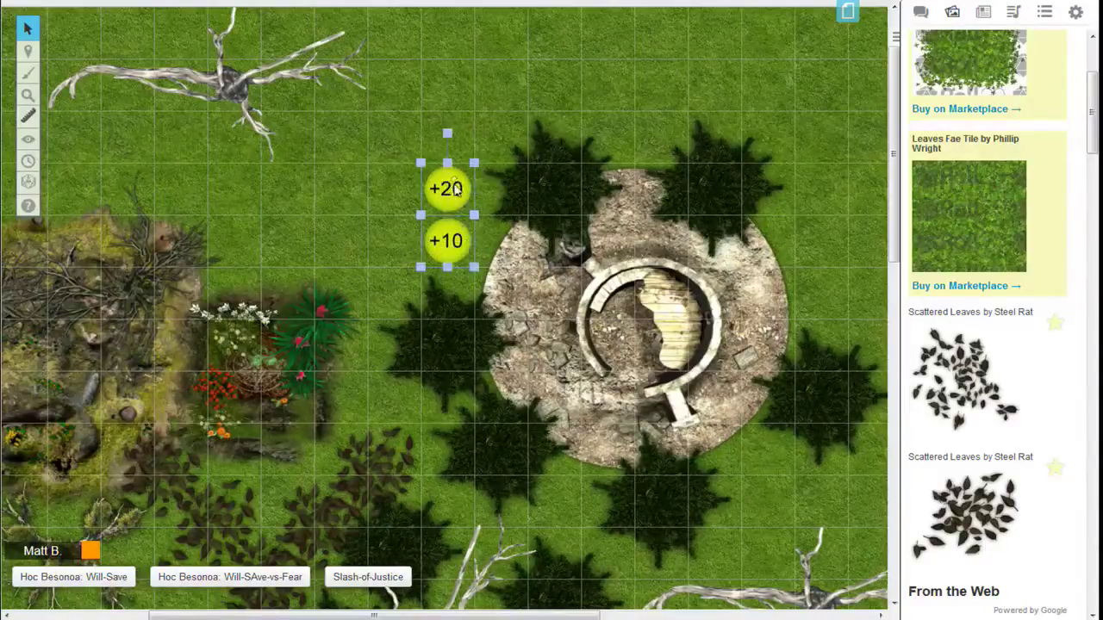
right_click(444, 202)
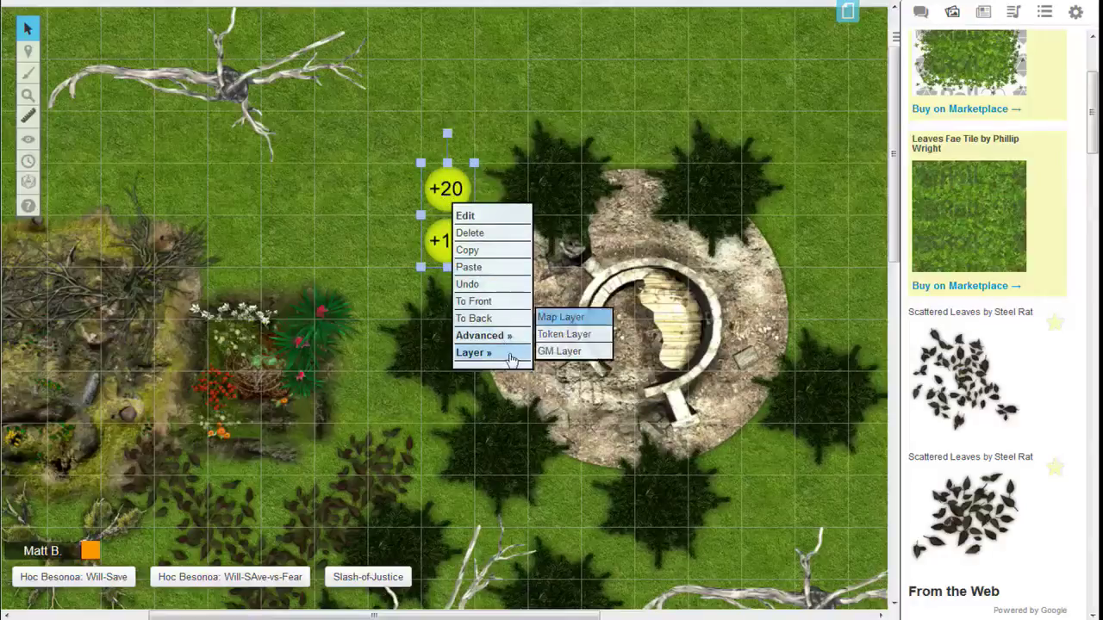
click(537, 352)
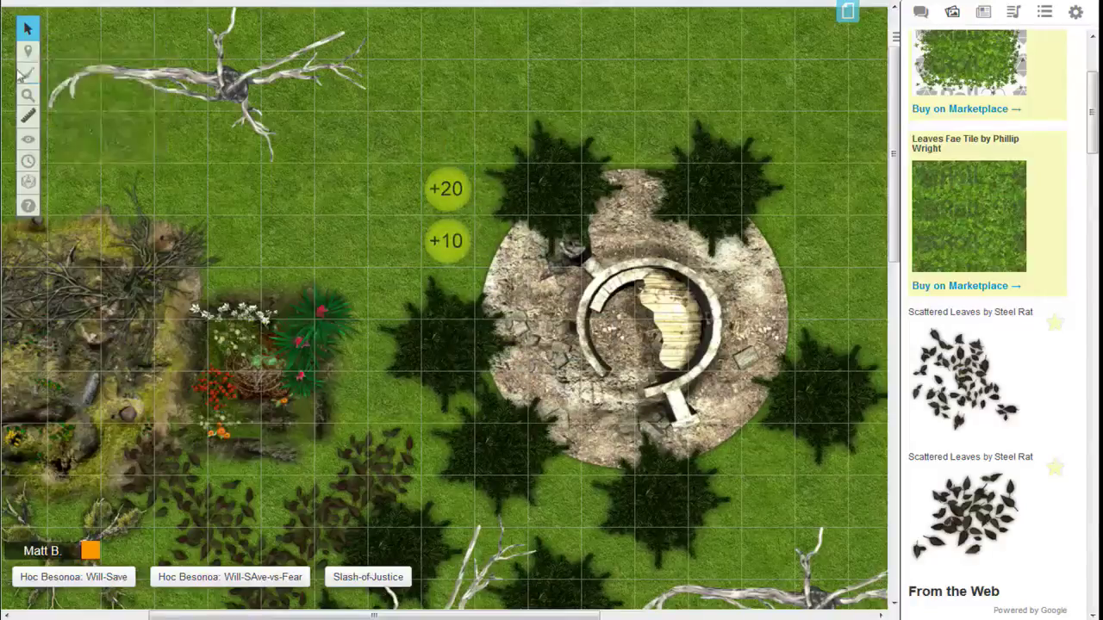
mouse_move(30, 56)
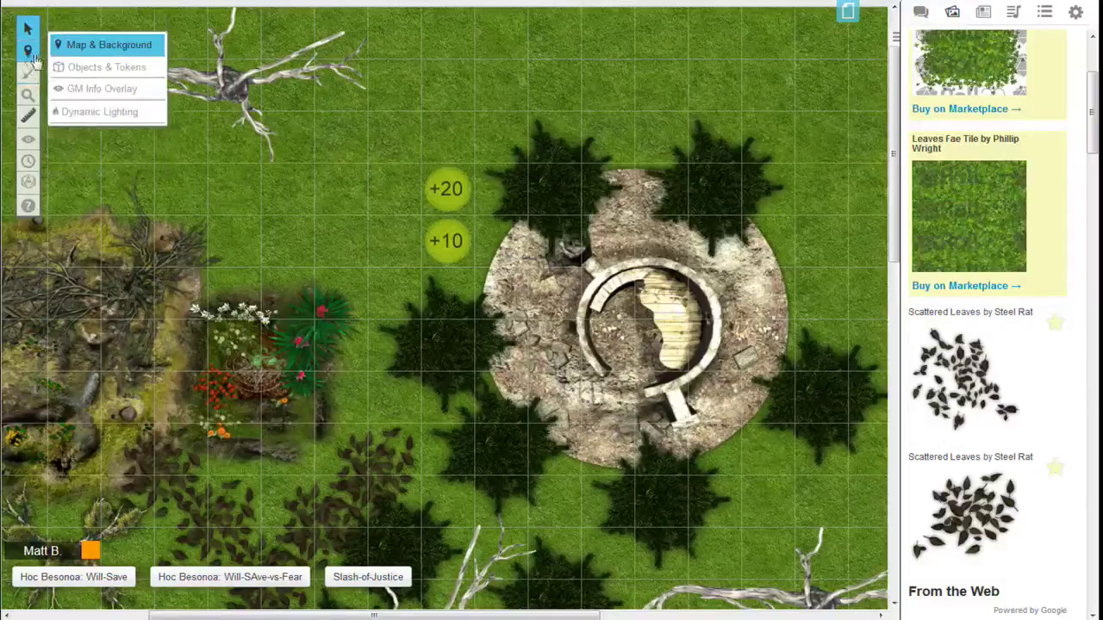
click(93, 89)
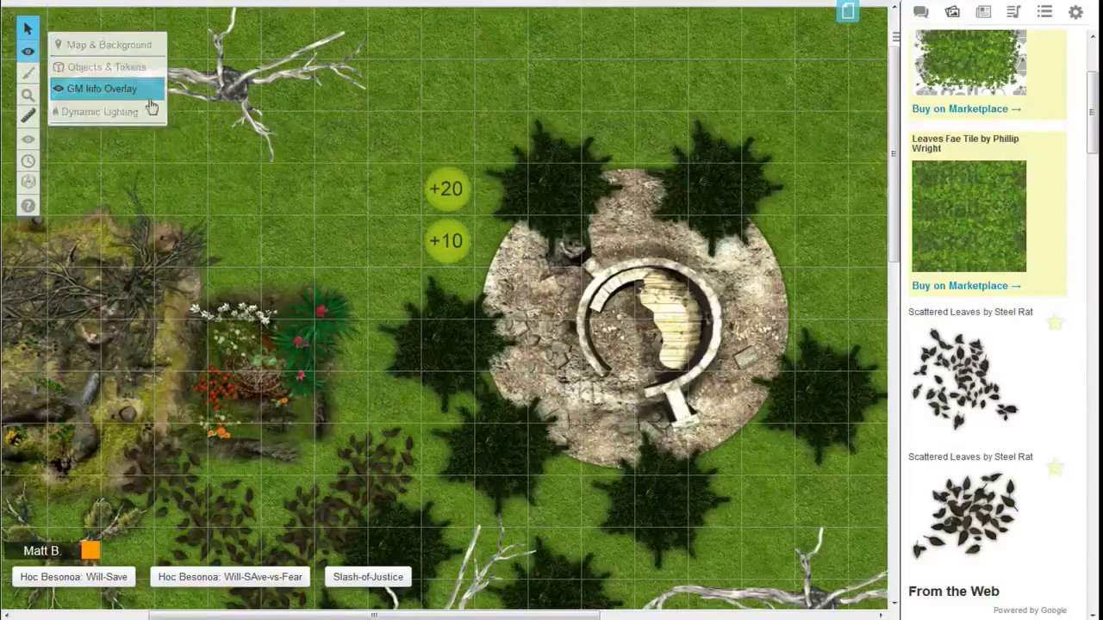
Step: Move the +20 marker onto the tower's wooden floor, set it as a drawing, and shrink it to less than one grid square
drag(446, 192, 681, 317)
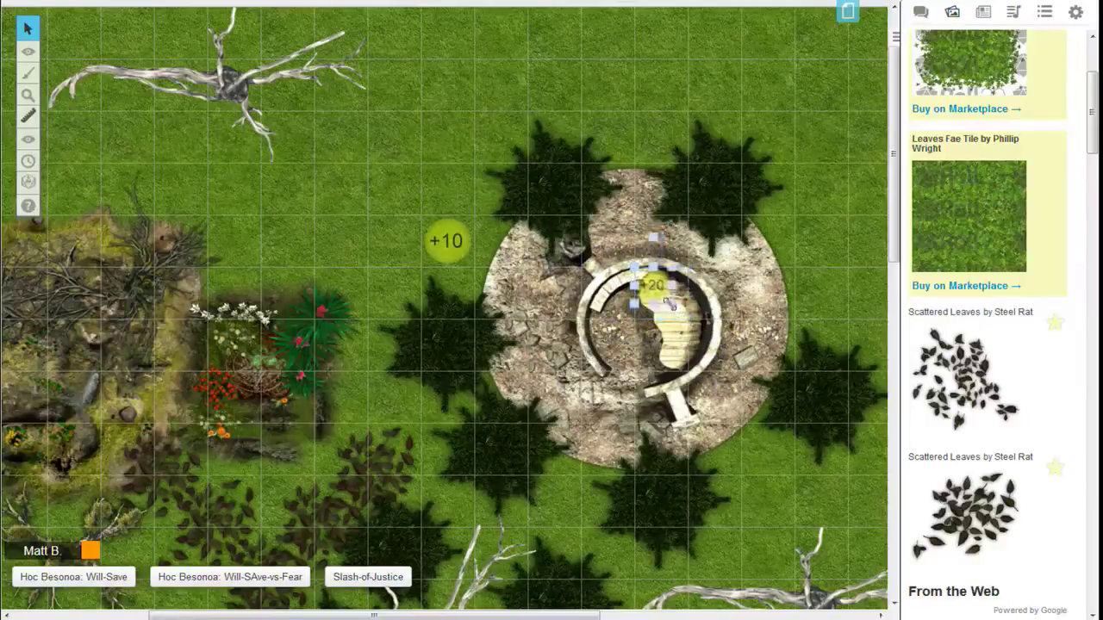
right_click(659, 296)
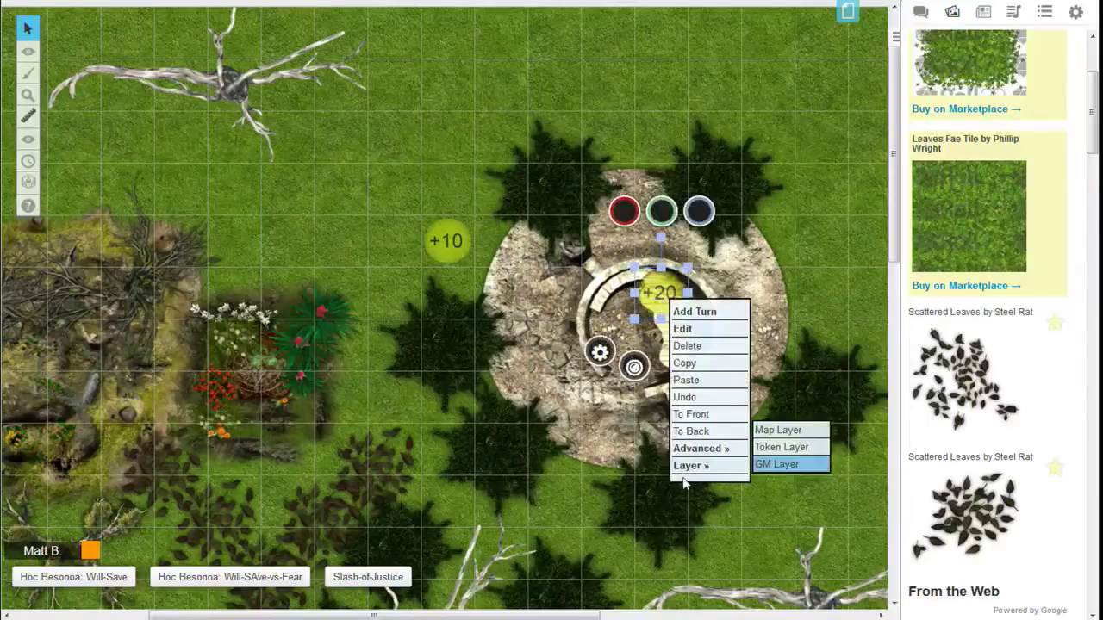
mouse_move(695, 450)
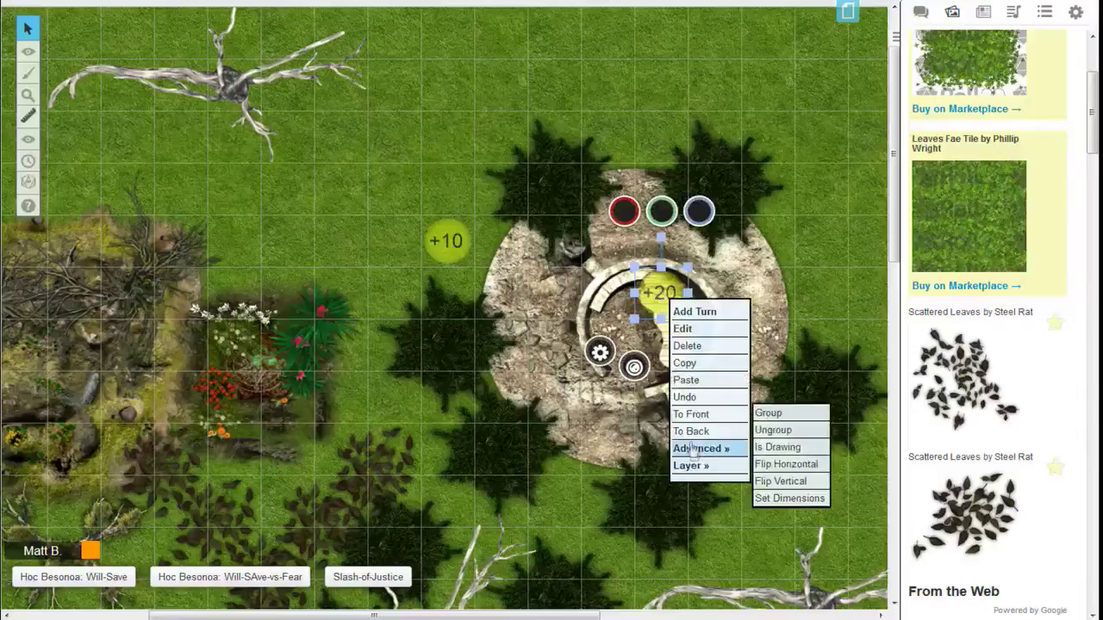
click(778, 449)
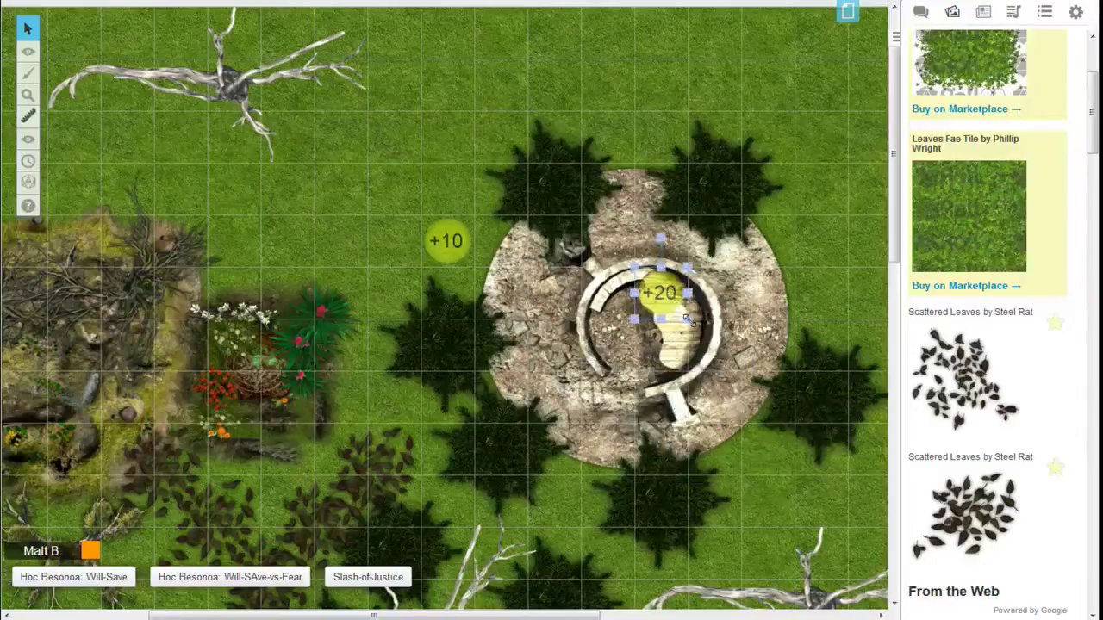
mouse_move(687, 319)
mouse_down()
mouse_move(651, 284)
mouse_move(666, 293)
mouse_up()
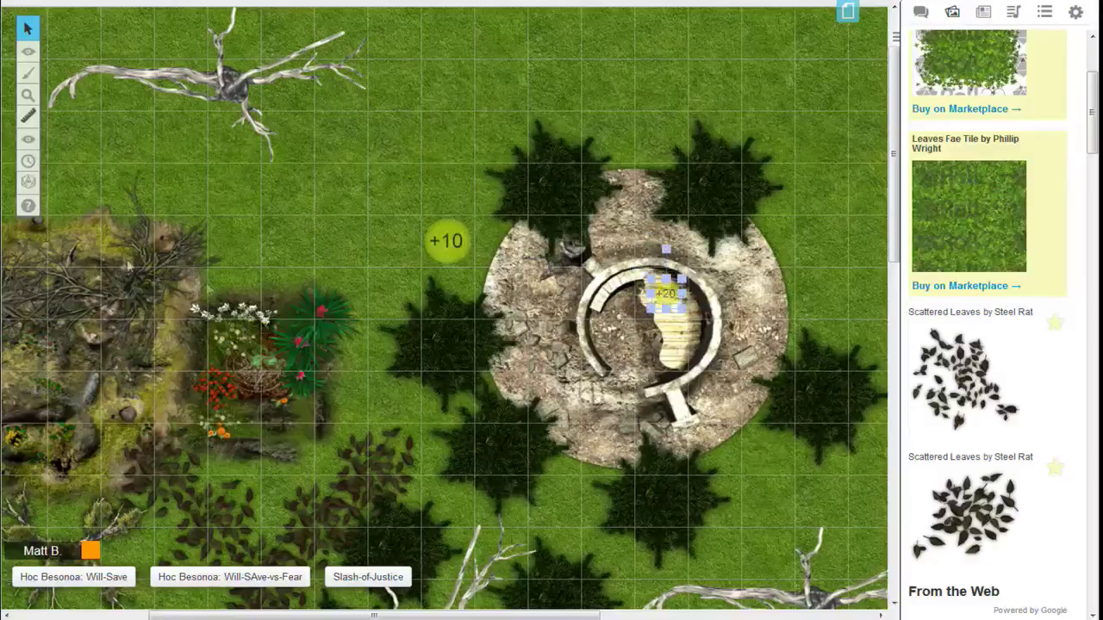
Step: At 150% zoom, shrink the +20 marker further and place it near the middle of the tower's wooden floor
click(28, 95)
click(75, 89)
click(69, 276)
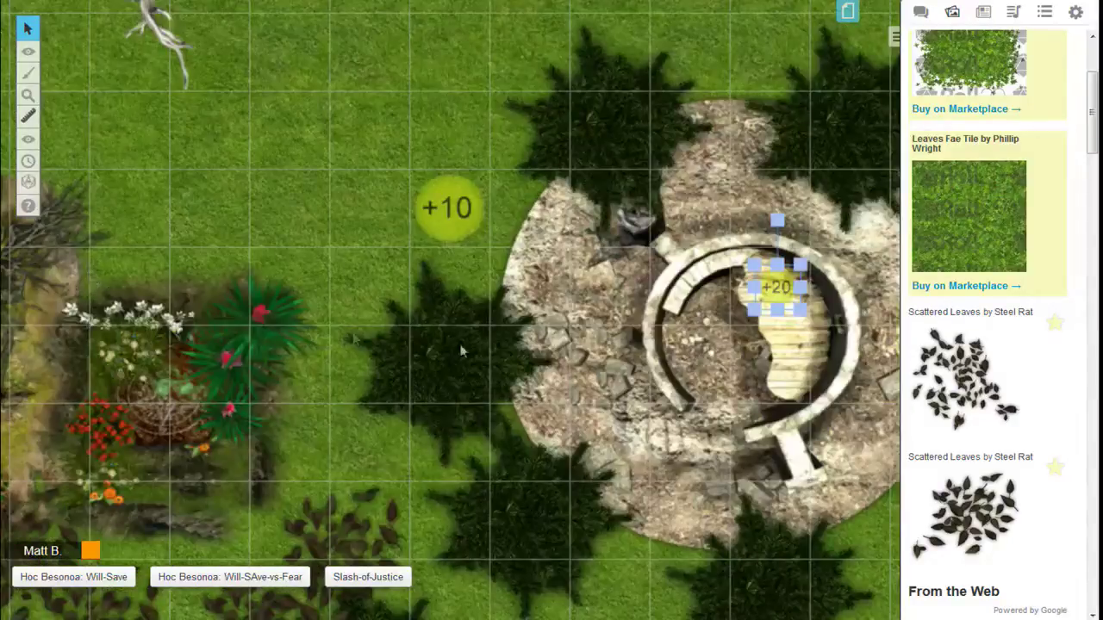
drag(324, 615, 463, 615)
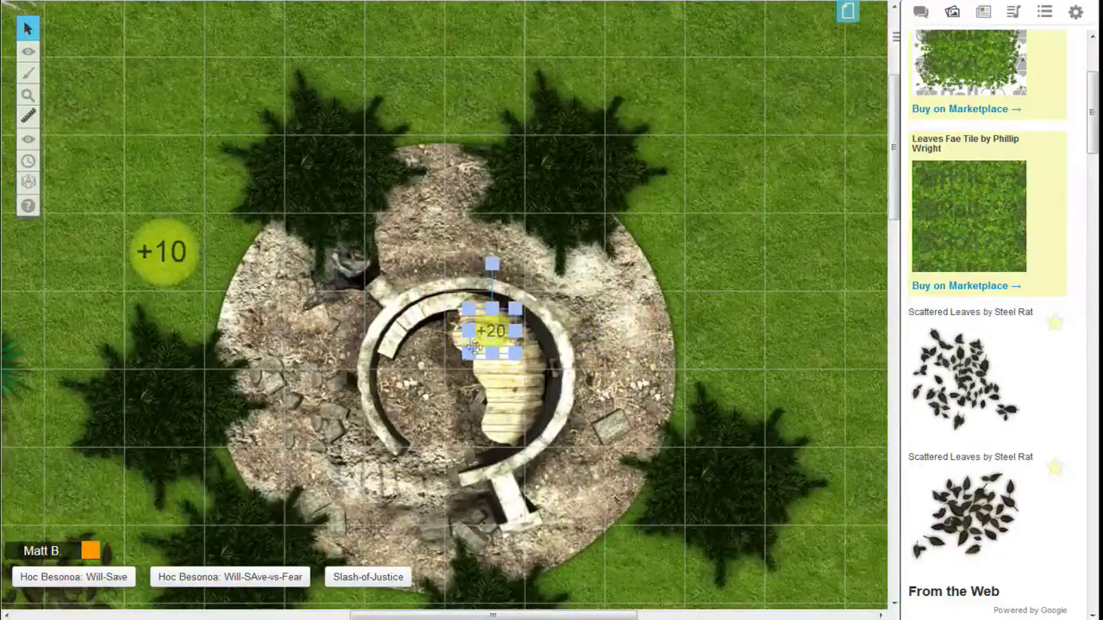
click(503, 371)
drag(487, 329, 488, 386)
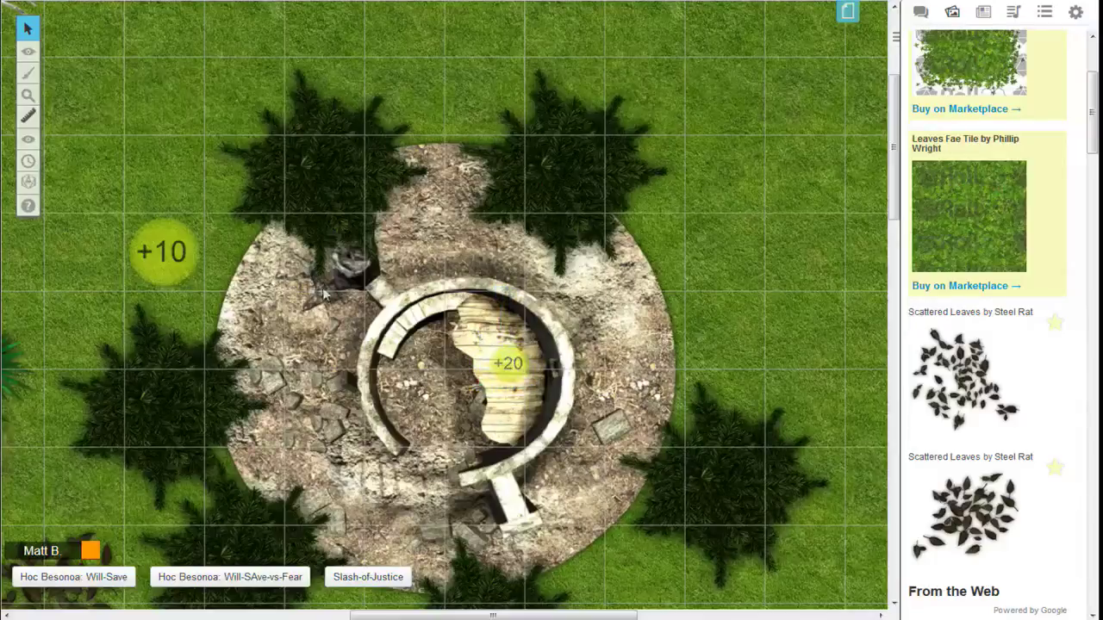
Step: Set the +10 marker as a drawing, shrink it, and move it onto the upper part of the tower's wooden floor
click(177, 249)
right_click(178, 259)
mouse_move(239, 435)
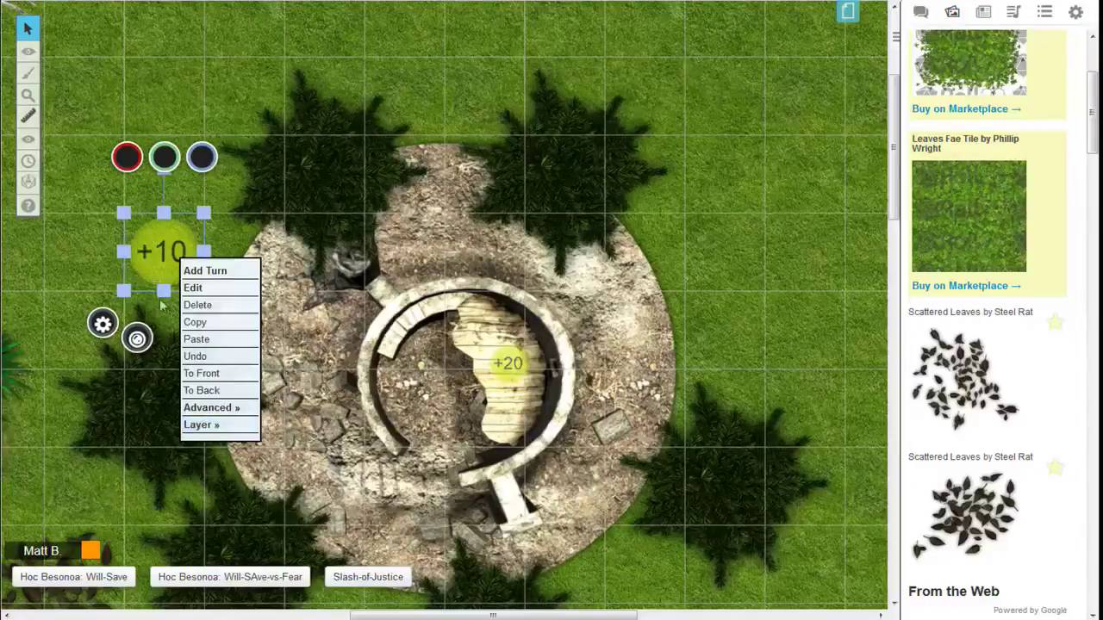
click(151, 273)
right_click(179, 276)
mouse_move(246, 431)
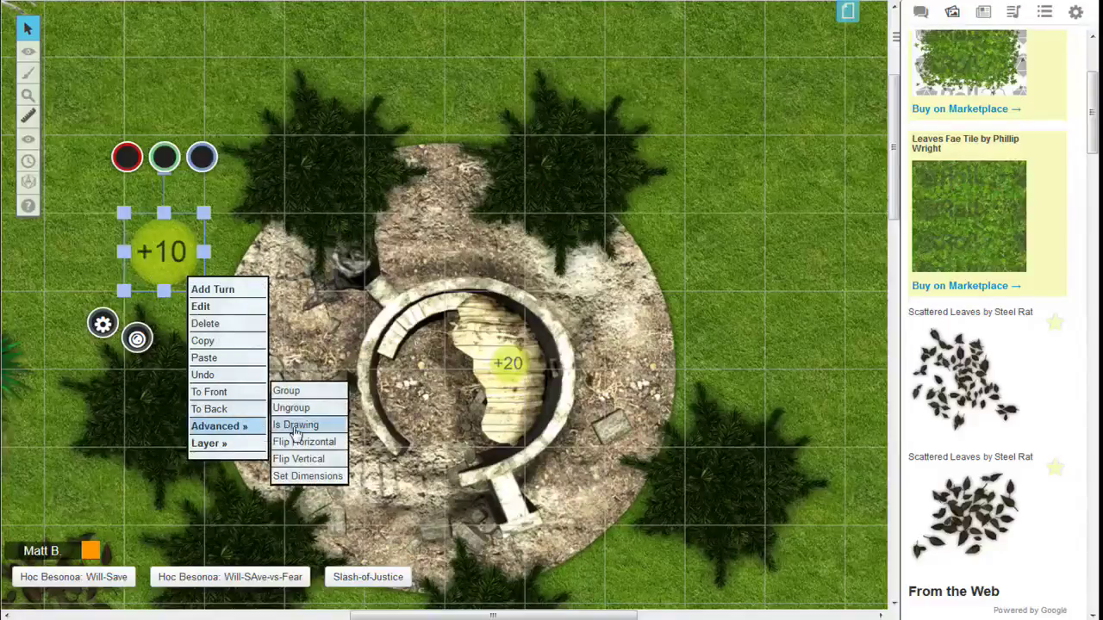
click(278, 423)
drag(204, 291, 485, 328)
Step: Move the +20 marker onto the tower's eastern wall, then shrink the +10 marker and place it mid-floor on the wooden planks
drag(513, 369, 568, 328)
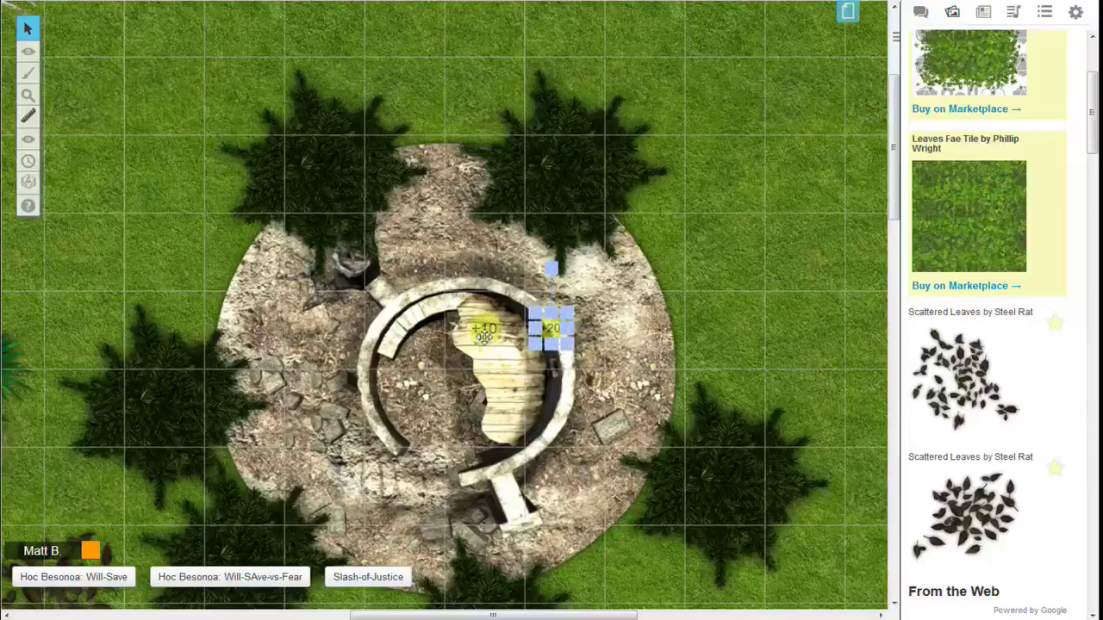
mouse_move(485, 329)
mouse_down()
mouse_move(500, 326)
mouse_move(488, 341)
mouse_up()
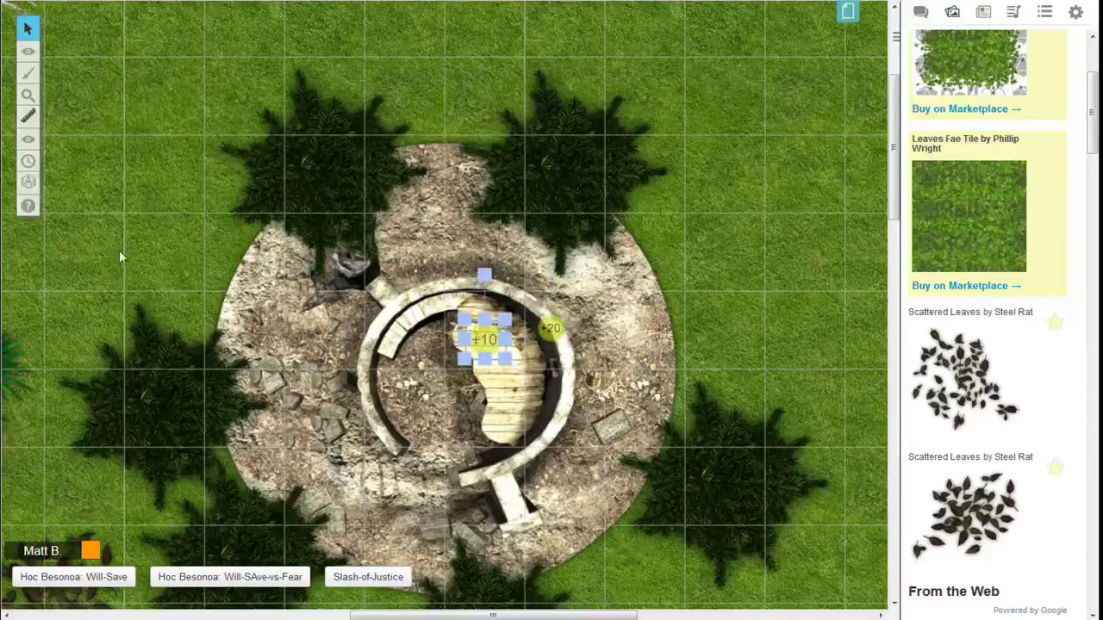
click(389, 327)
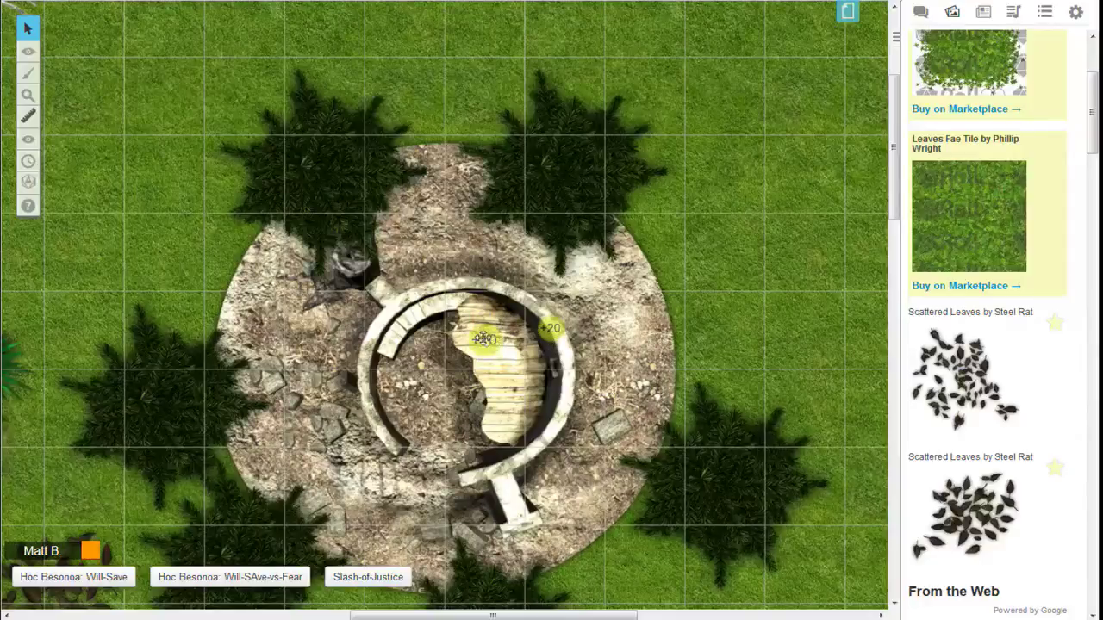
mouse_move(484, 340)
mouse_down()
mouse_move(509, 360)
mouse_move(488, 345)
mouse_move(489, 328)
mouse_move(494, 336)
mouse_up()
scroll(514, 293, down, 3)
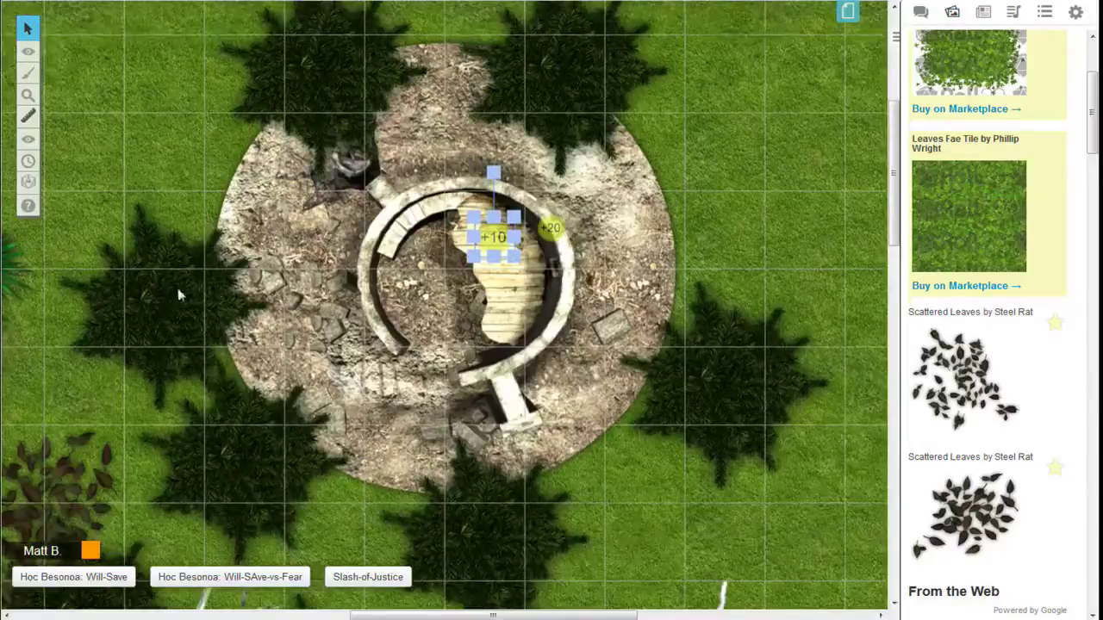
scroll(180, 291, up, 4)
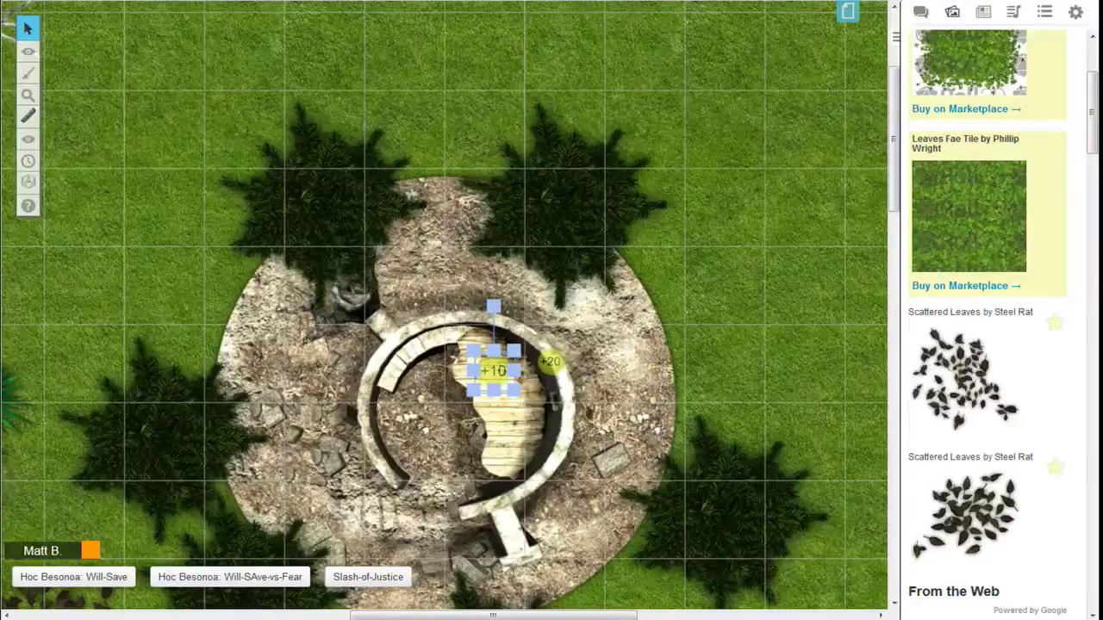
drag(549, 365, 500, 392)
click(505, 370)
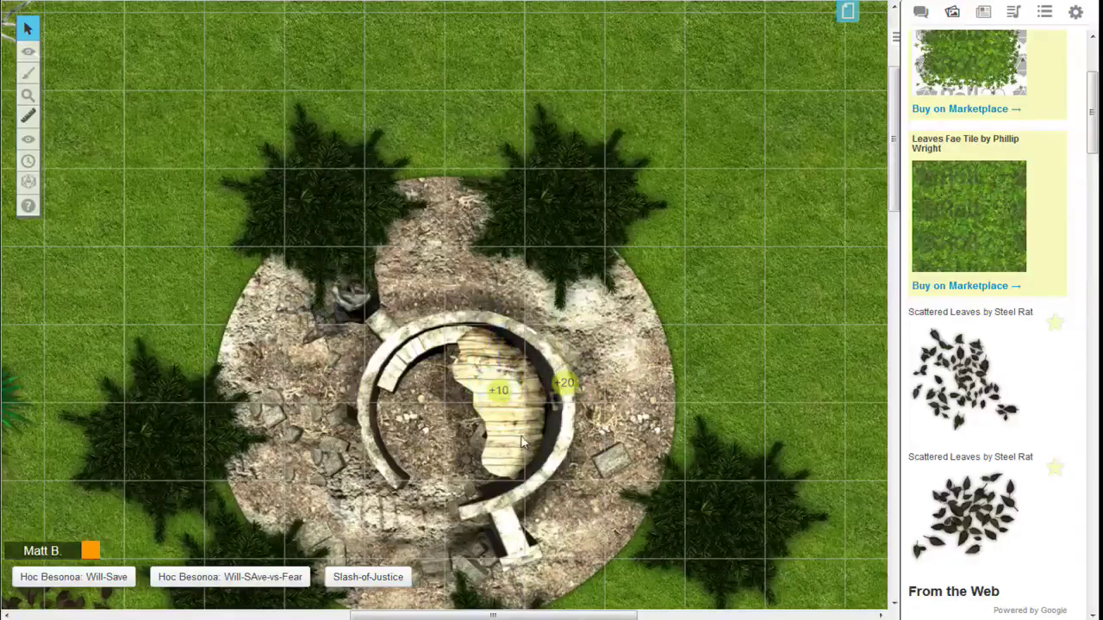
Step: Review the whole map at 40% zoom, then return to 100% with the garden and tower in view
mouse_move(26, 100)
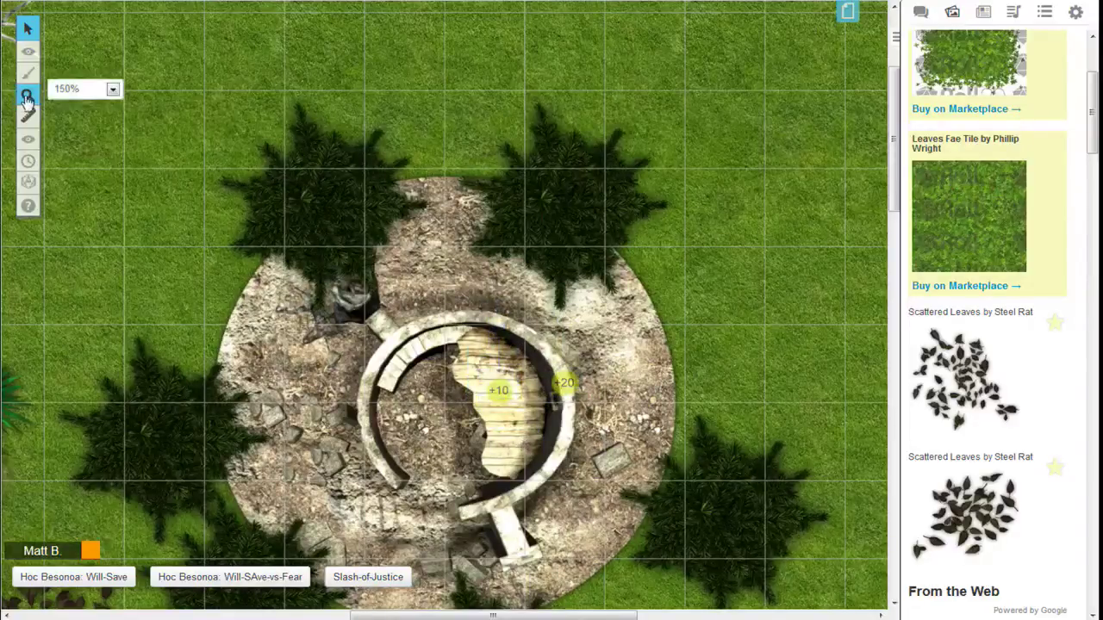
drag(895, 113, 869, 245)
scroll(869, 172, up, 8)
mouse_move(26, 97)
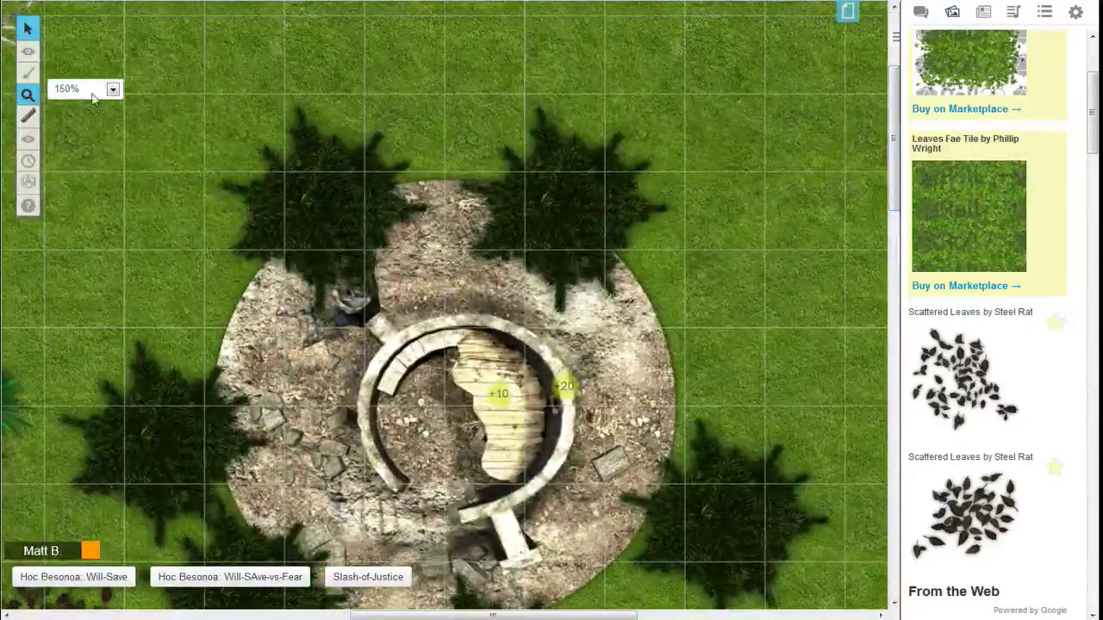
click(86, 89)
click(60, 142)
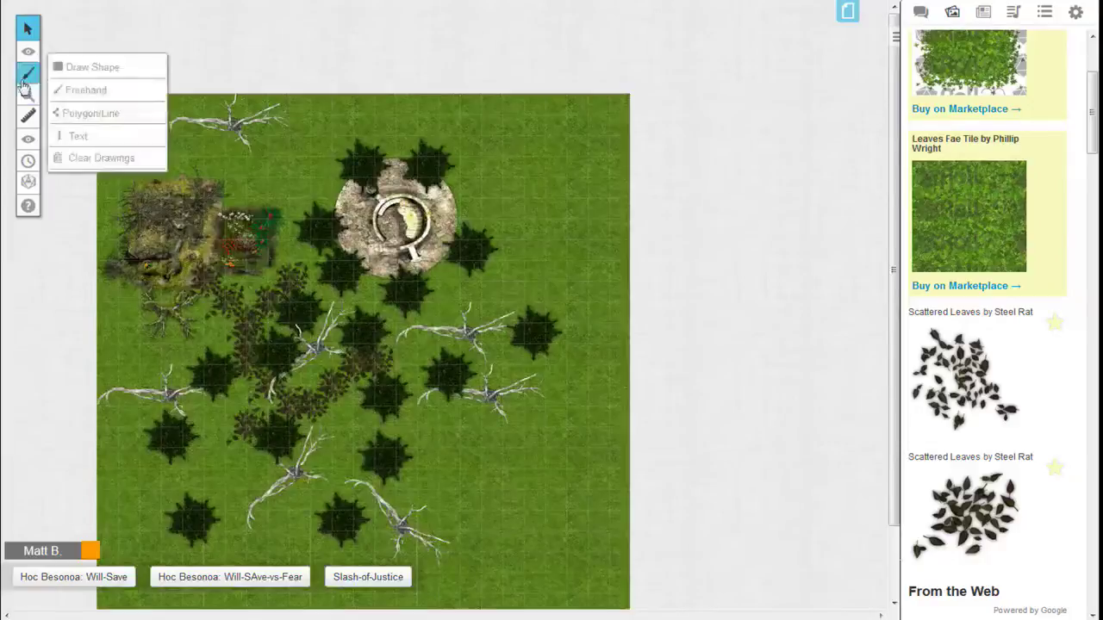
click(53, 91)
click(63, 214)
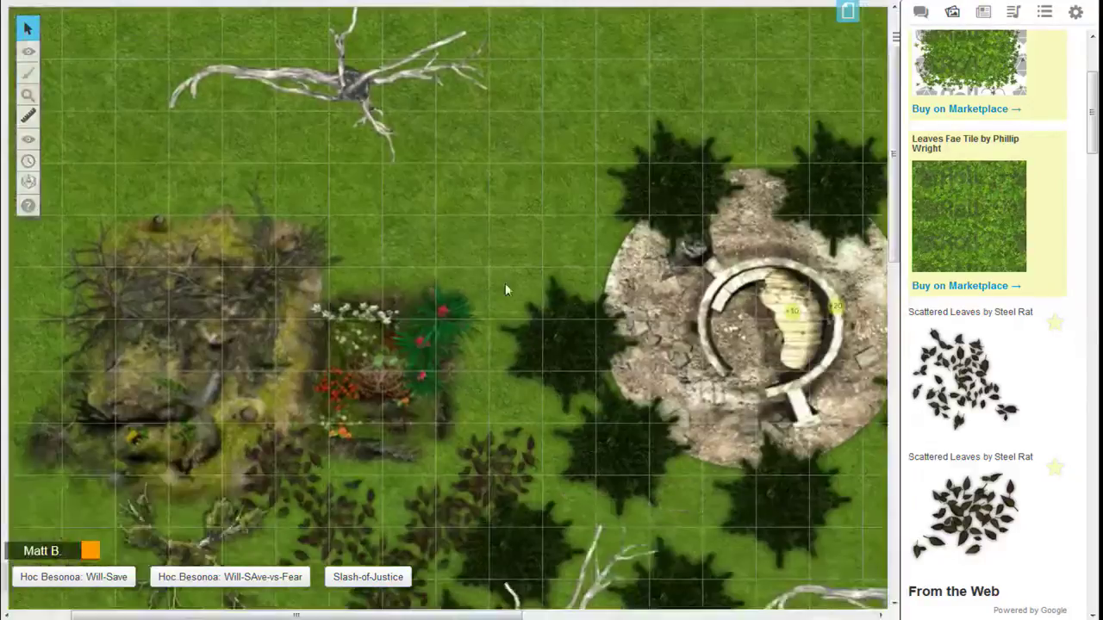
Step: Rejoin the game as a player from the game settings
click(1075, 12)
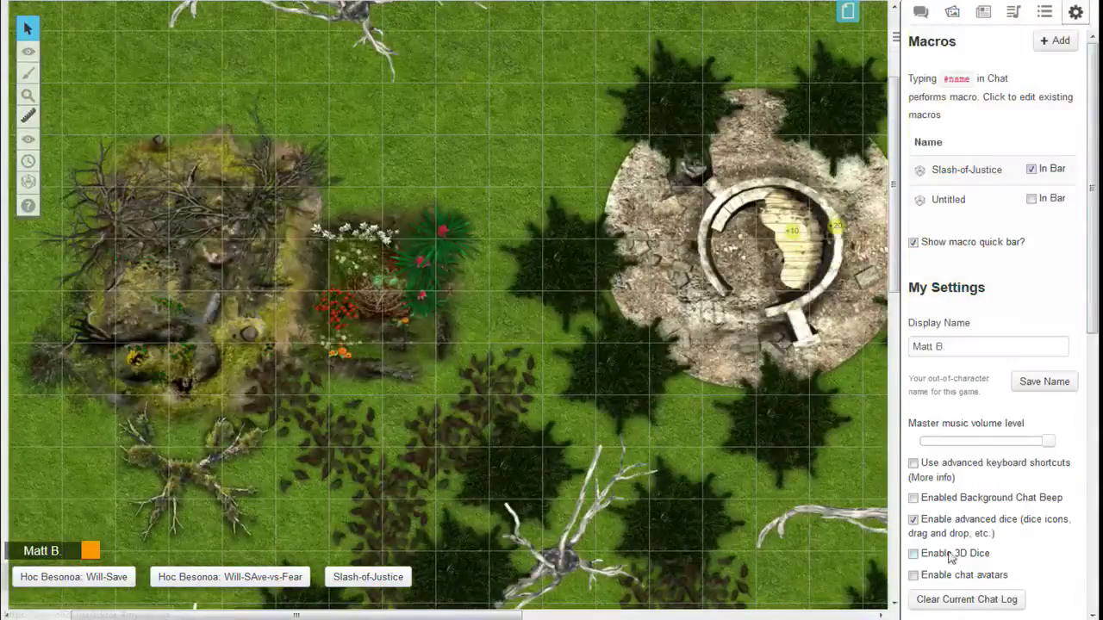
scroll(971, 551, down, 3)
scroll(971, 551, down, 3)
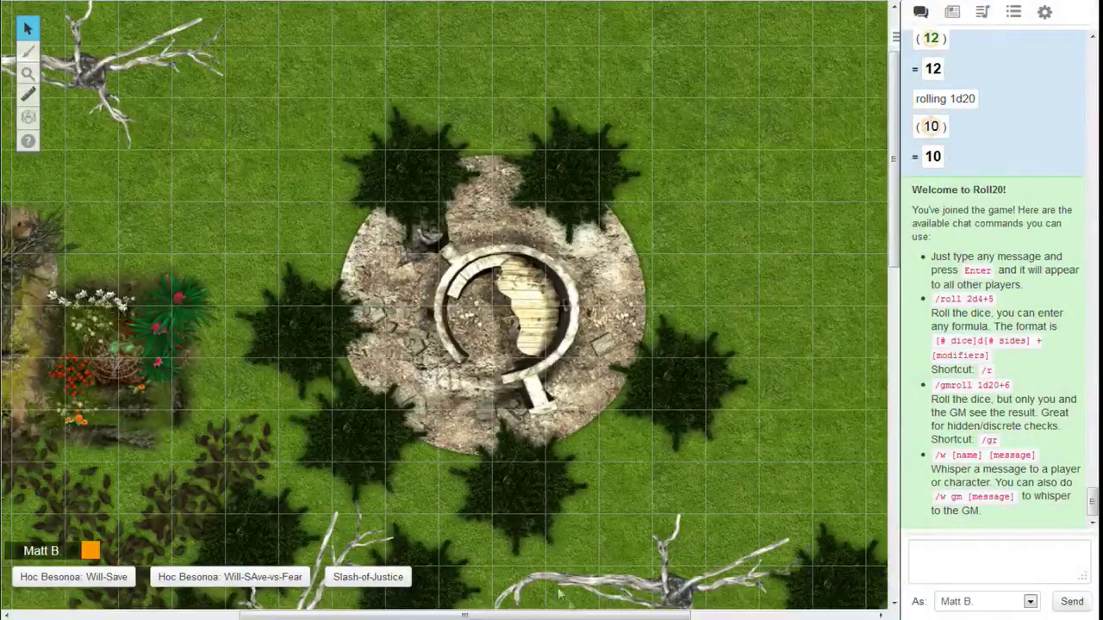
Step: Examine the garden, tower and leaf trail in the player view, setting the zoom to 100%
drag(558, 616, 485, 605)
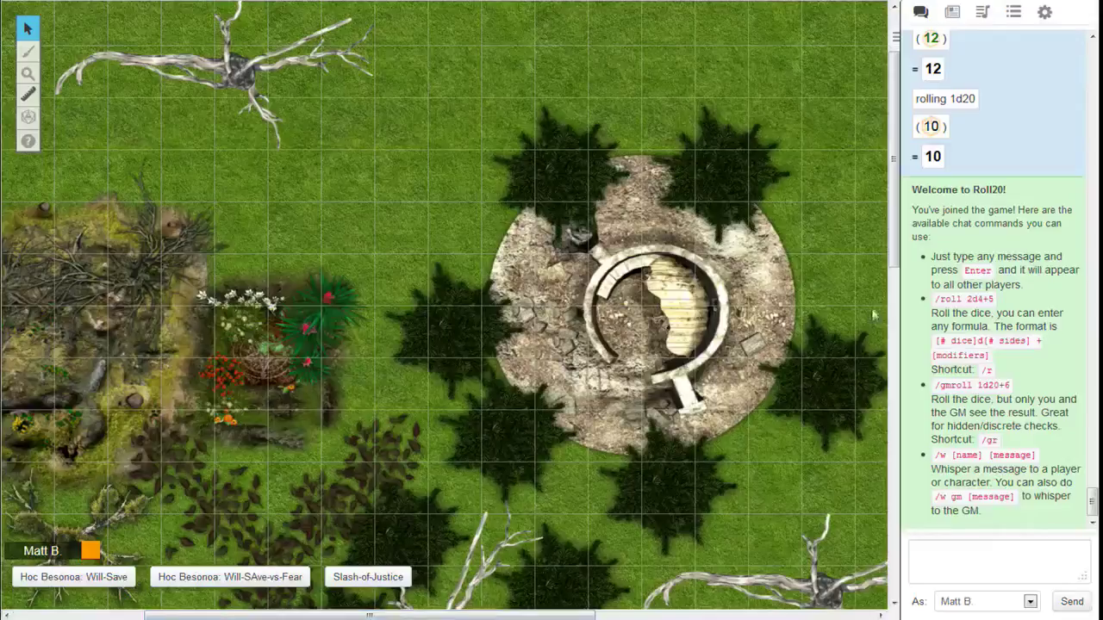
click(31, 77)
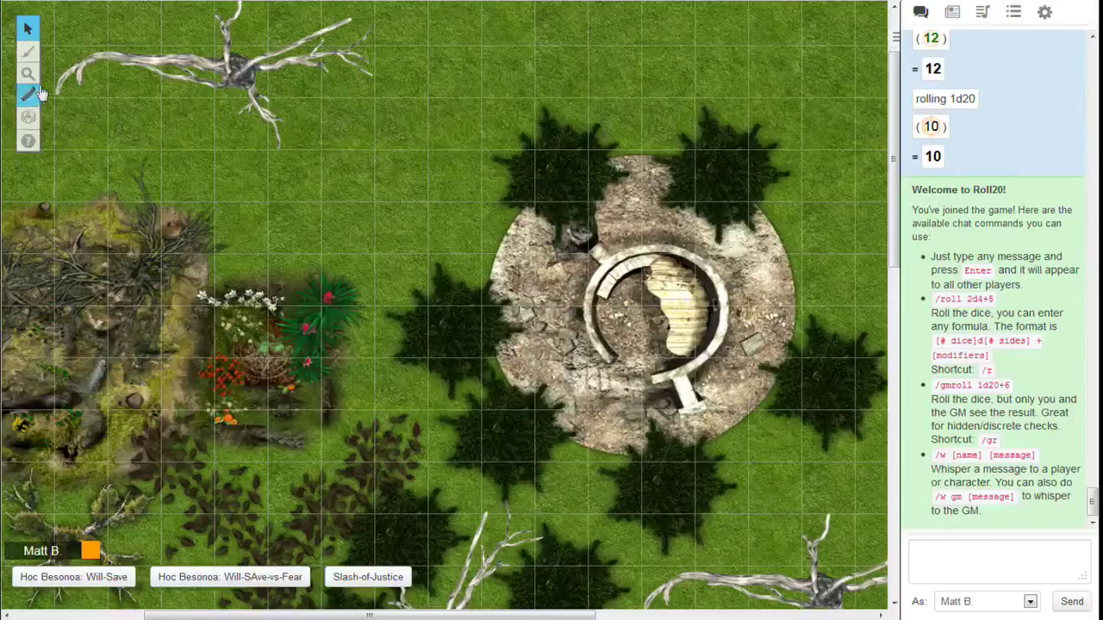
mouse_move(26, 76)
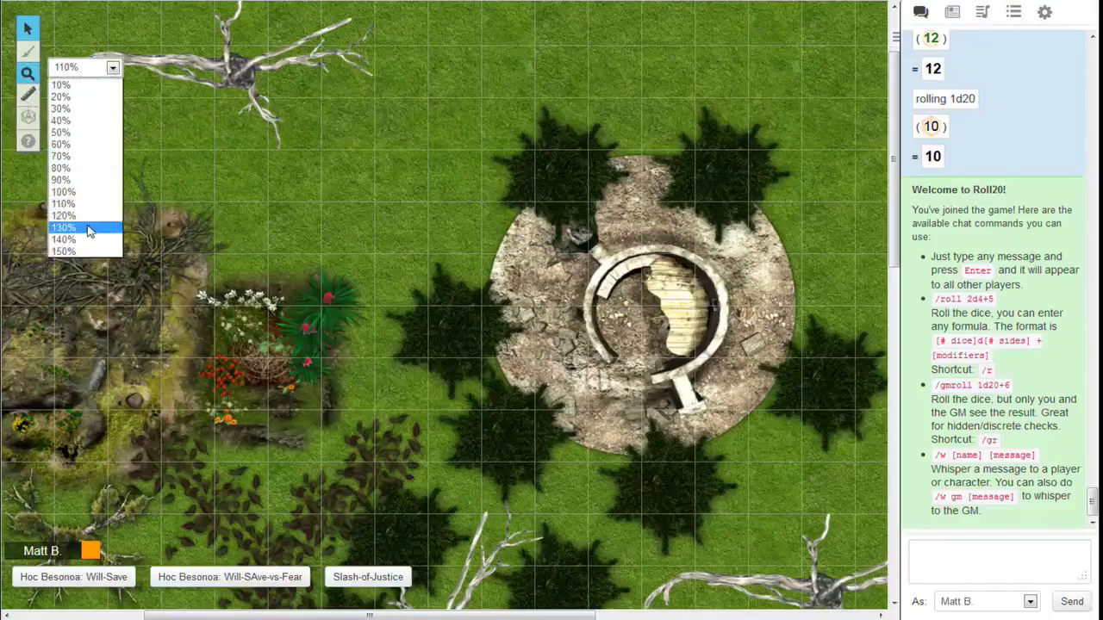
click(79, 190)
scroll(584, 319, down, 3)
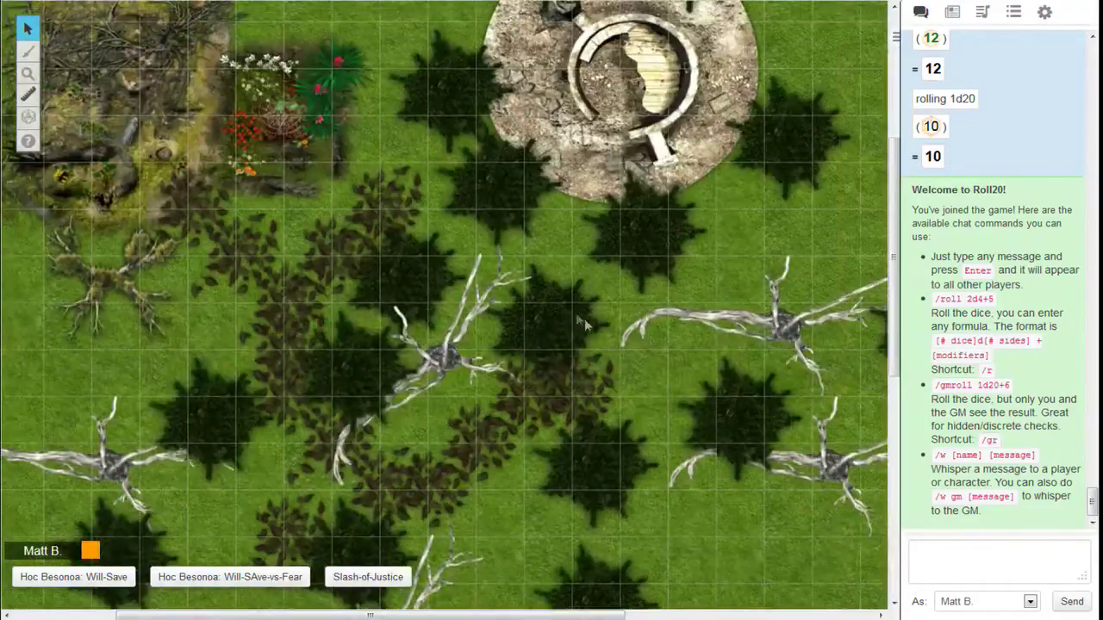
scroll(592, 329, down, 3)
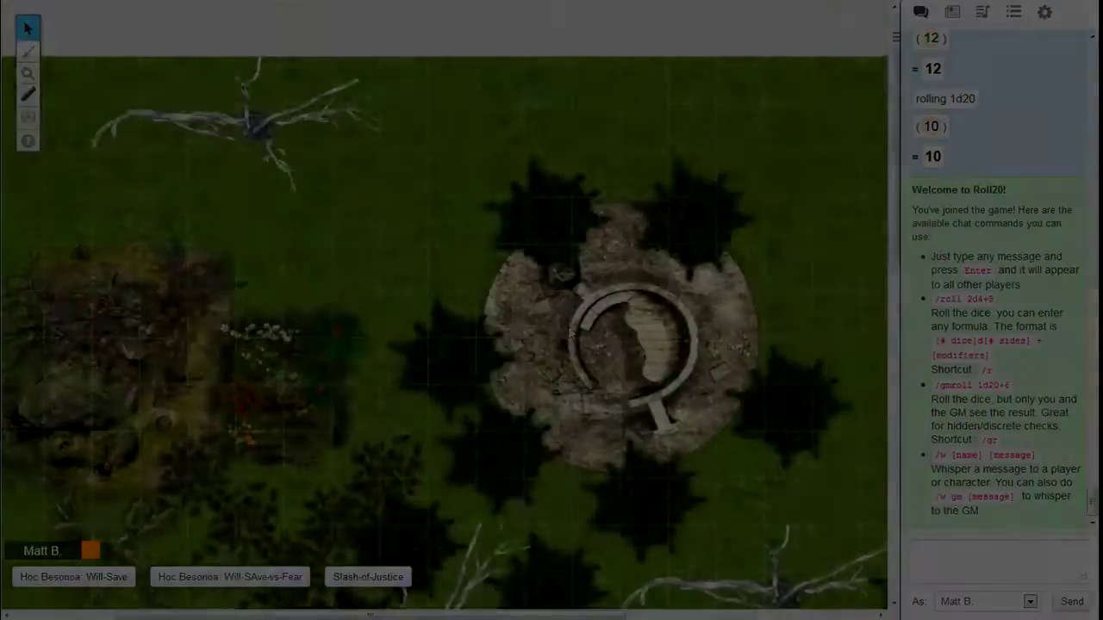